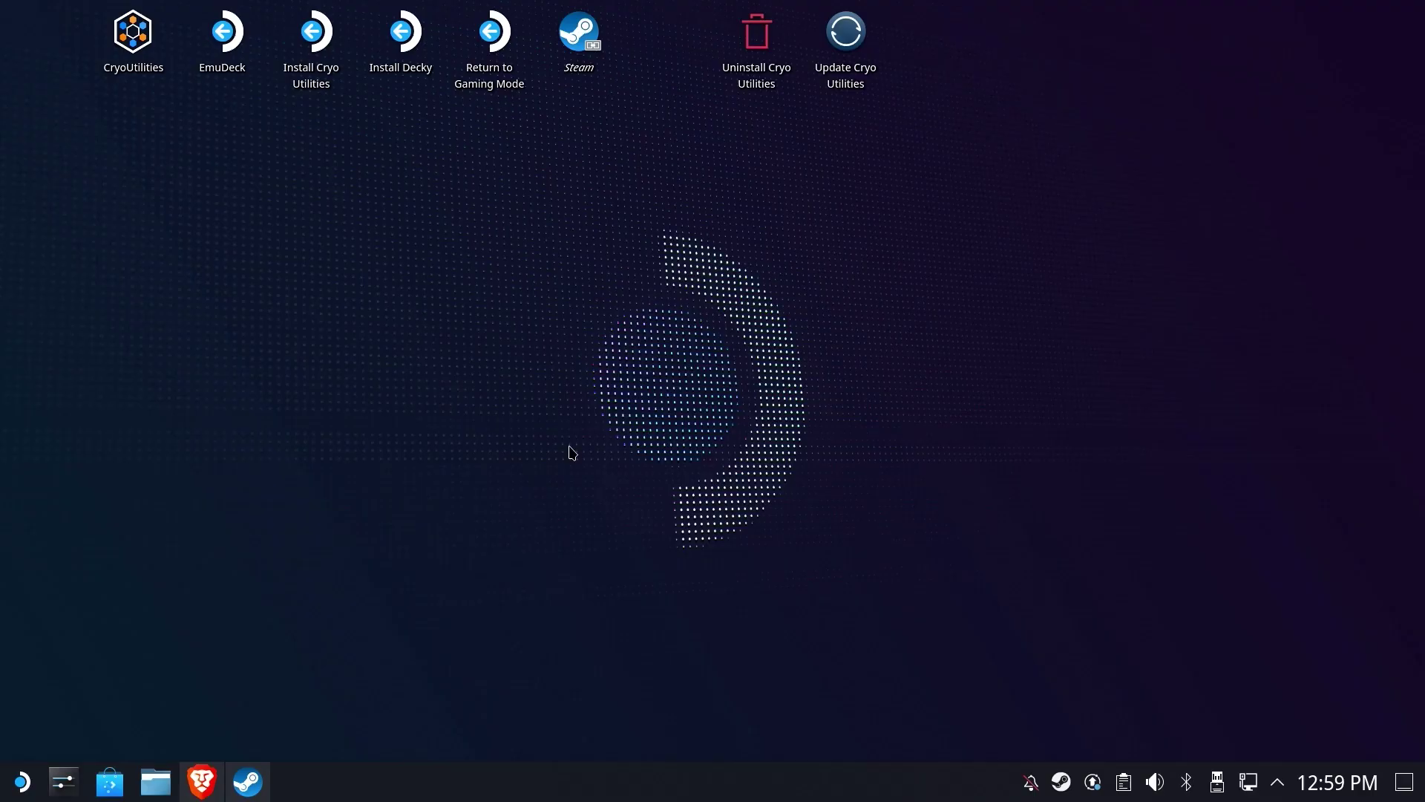
# Switch to the Brave browser with pokeclicker.com and open the desktop client's v1.2.0 release page on GitHub.
pyautogui.click(201, 781)
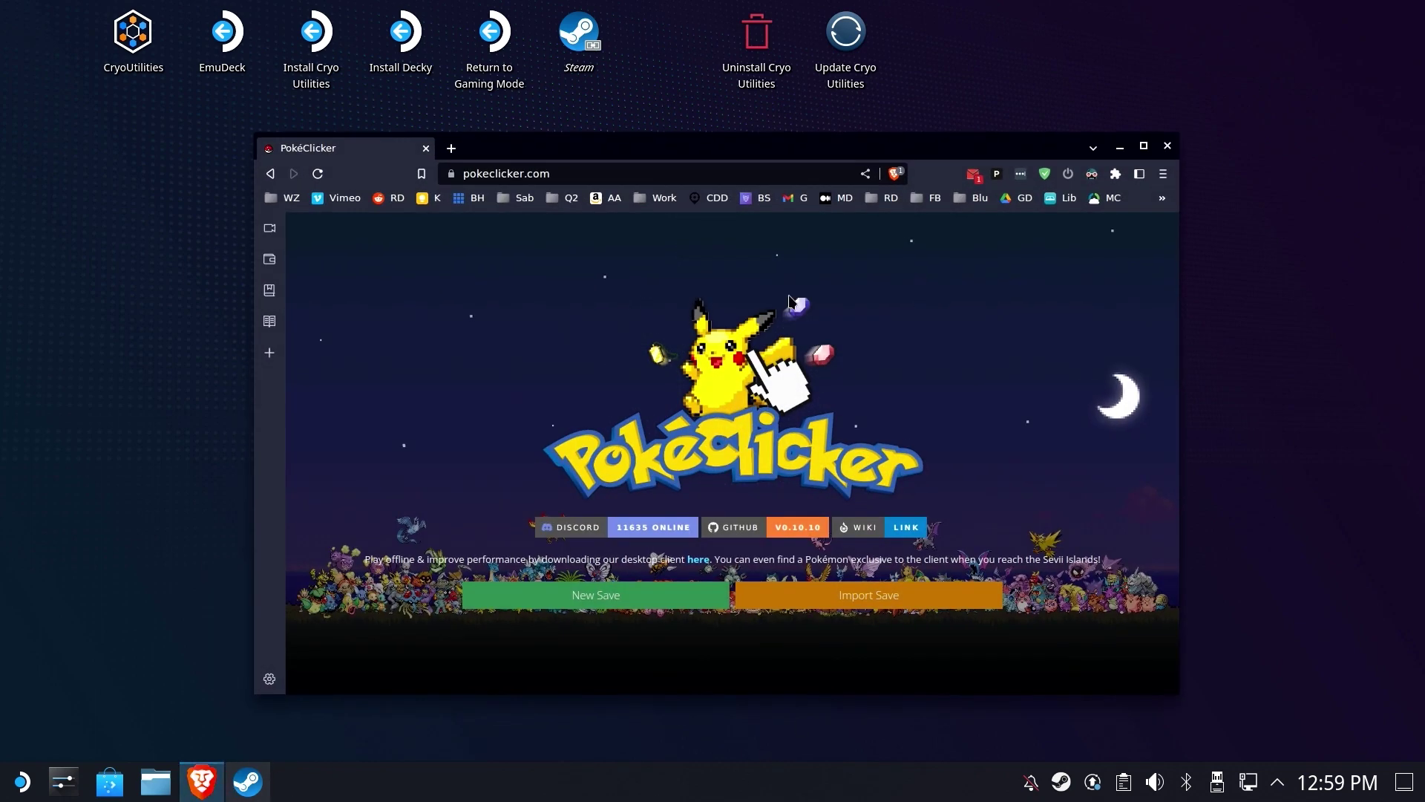
pyautogui.doubleClick(602, 151)
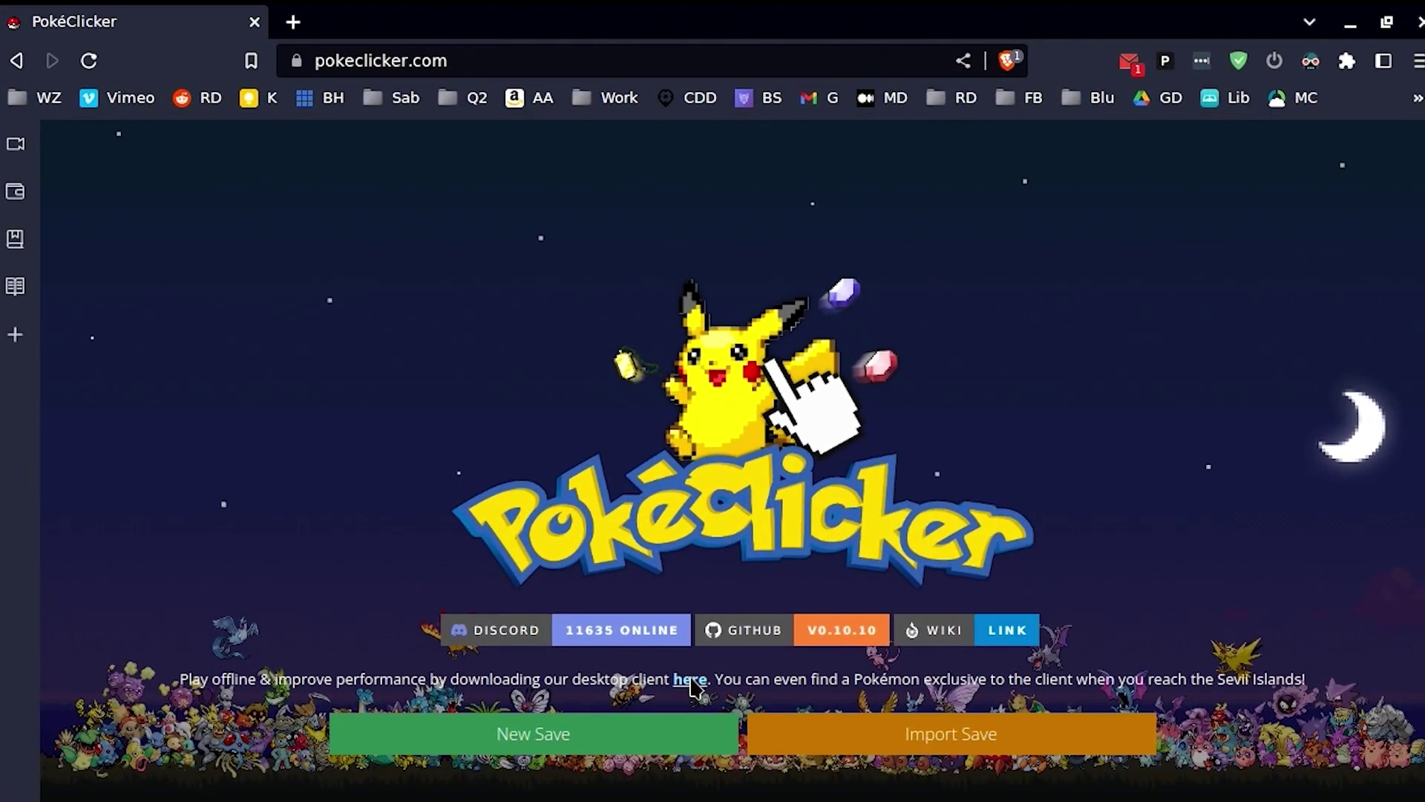
pyautogui.click(686, 676)
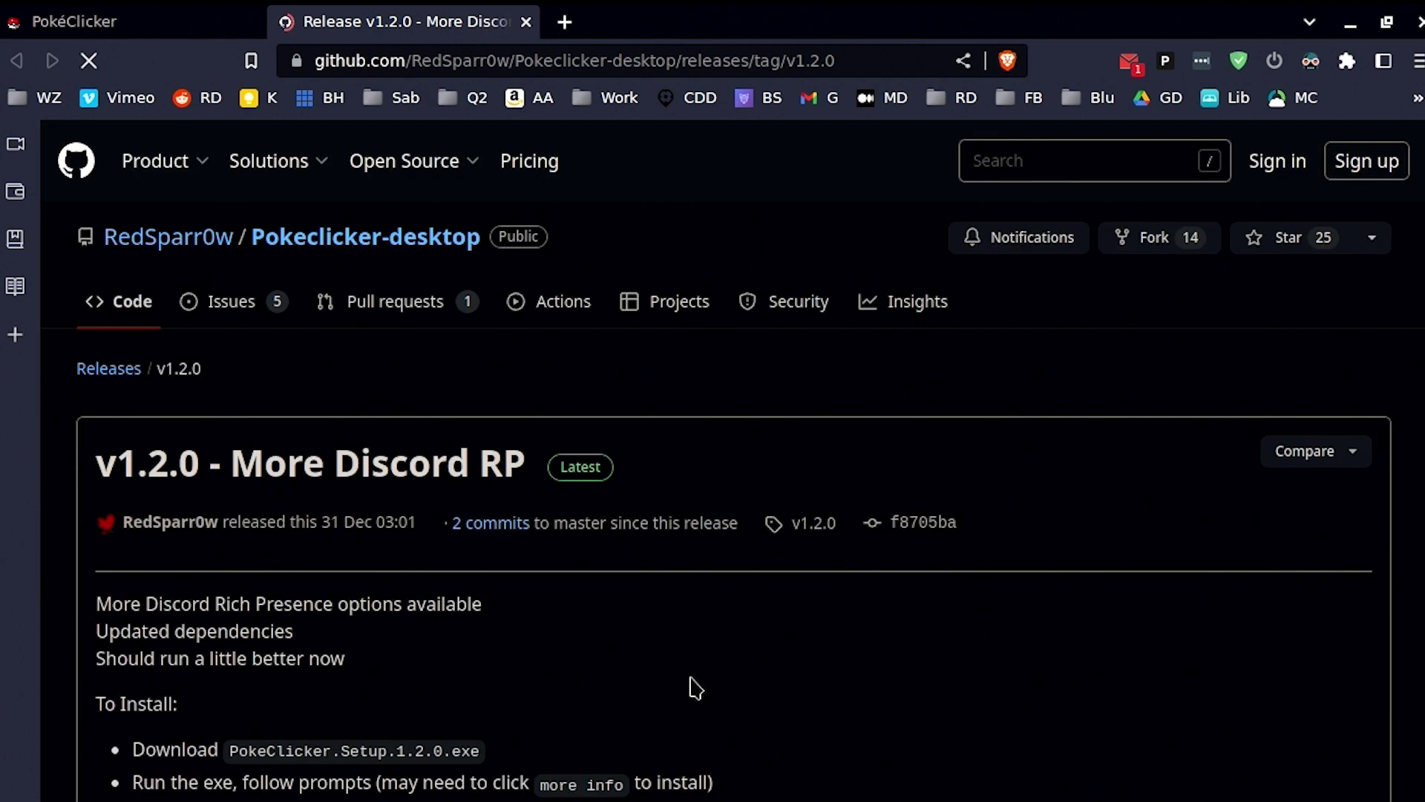
pyautogui.scroll(-6, 695, 686)
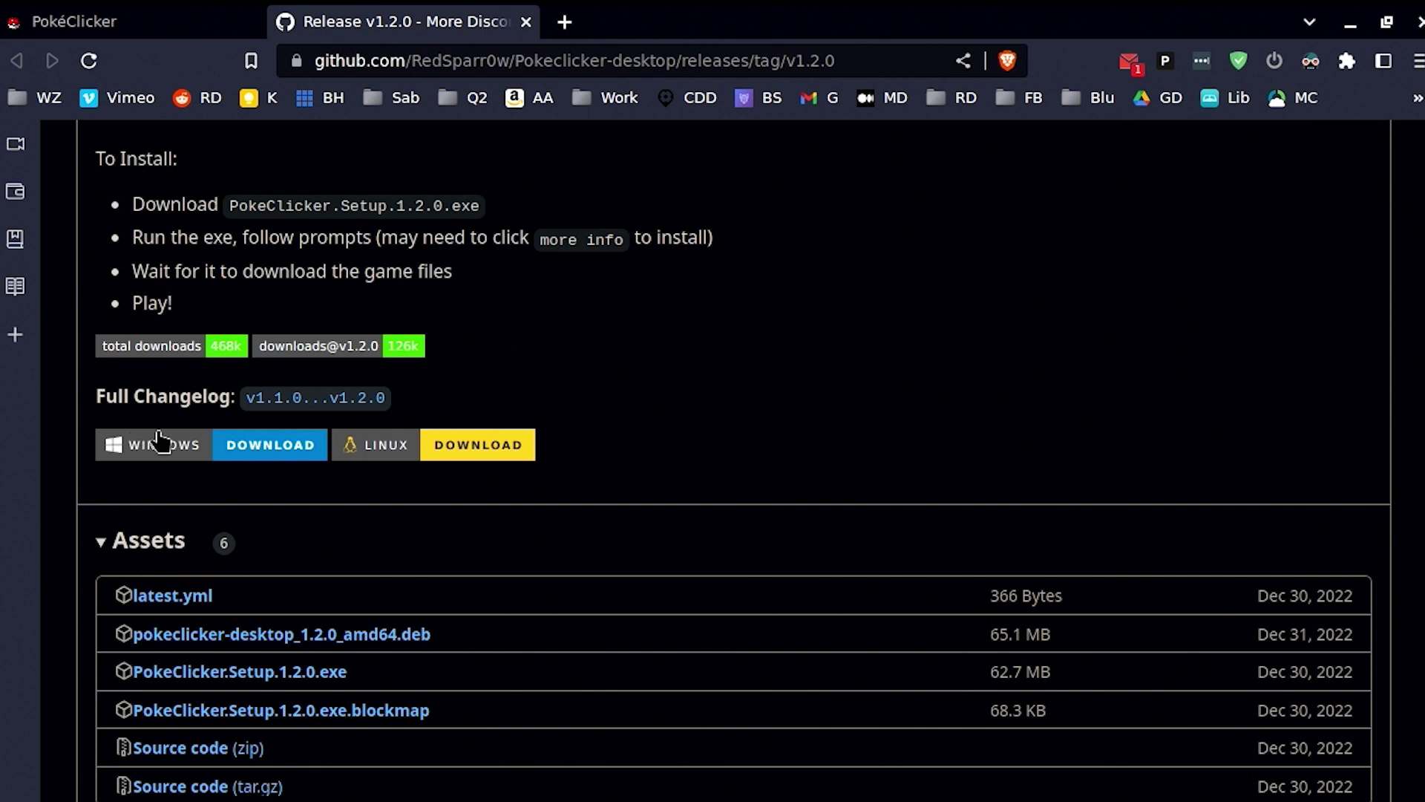
# Download the Windows installer as PokeClicker.Setup.1.2.0.exe in Downloads, overwriting the existing file, and close the browser.
pyautogui.click(220, 456)
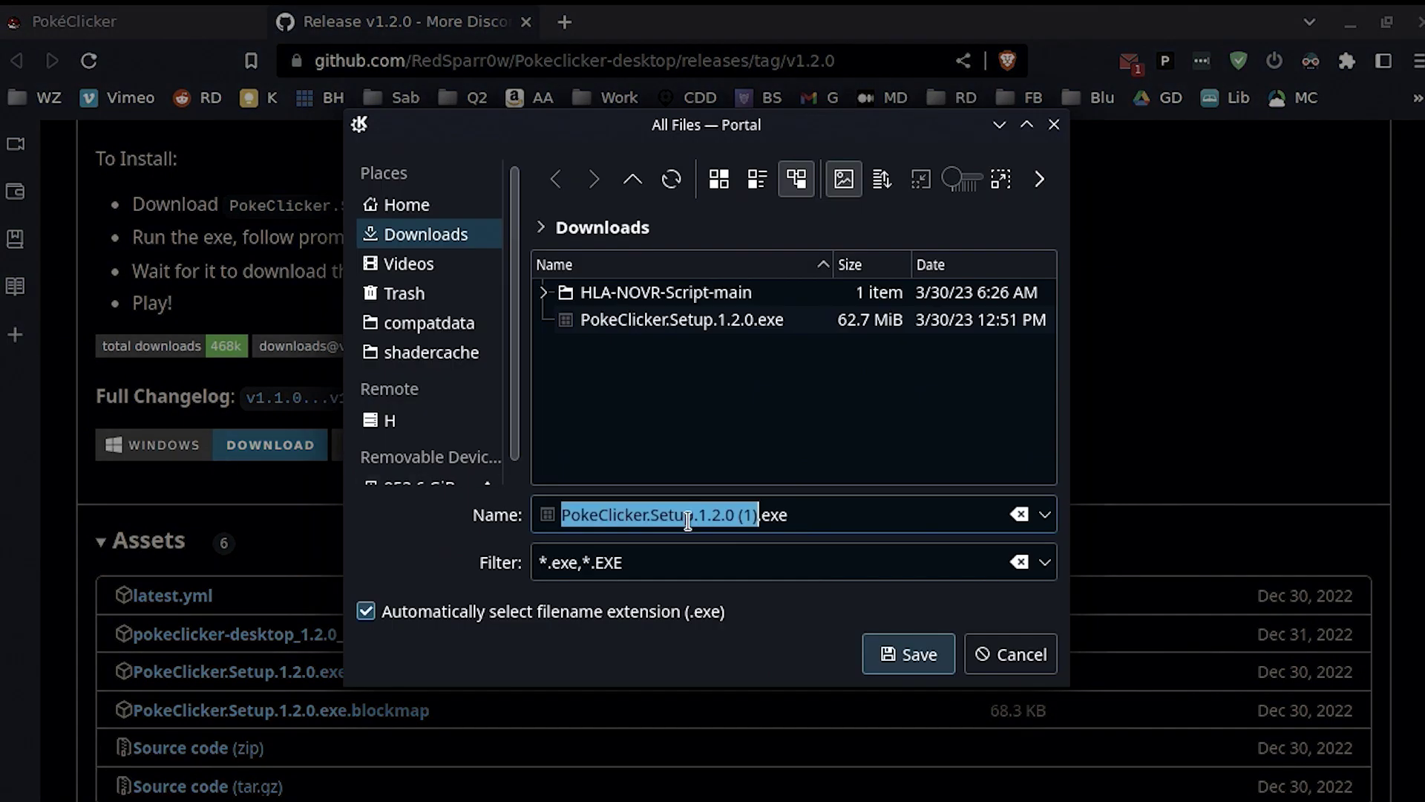
pyautogui.click(746, 329)
pyautogui.doubleClick(746, 329)
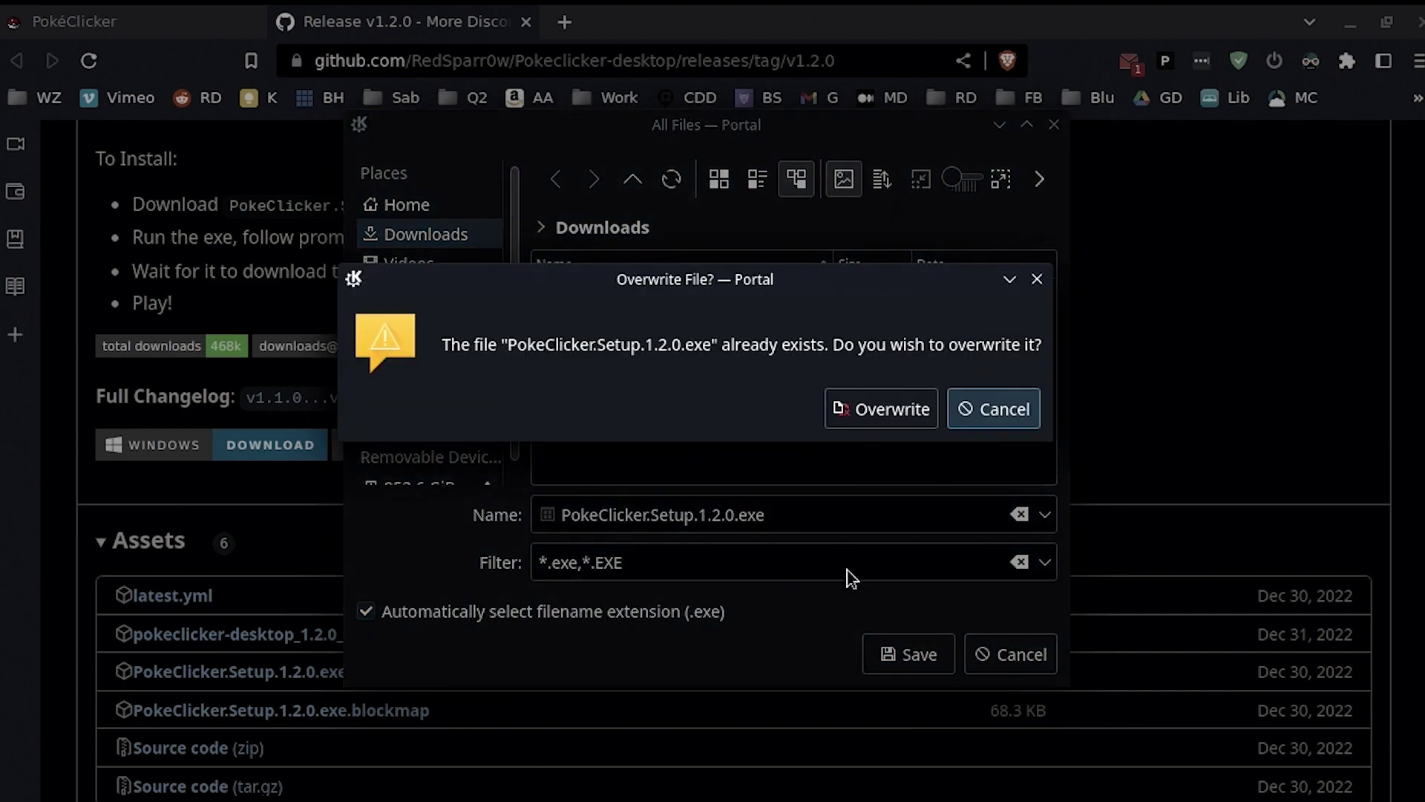
pyautogui.click(890, 433)
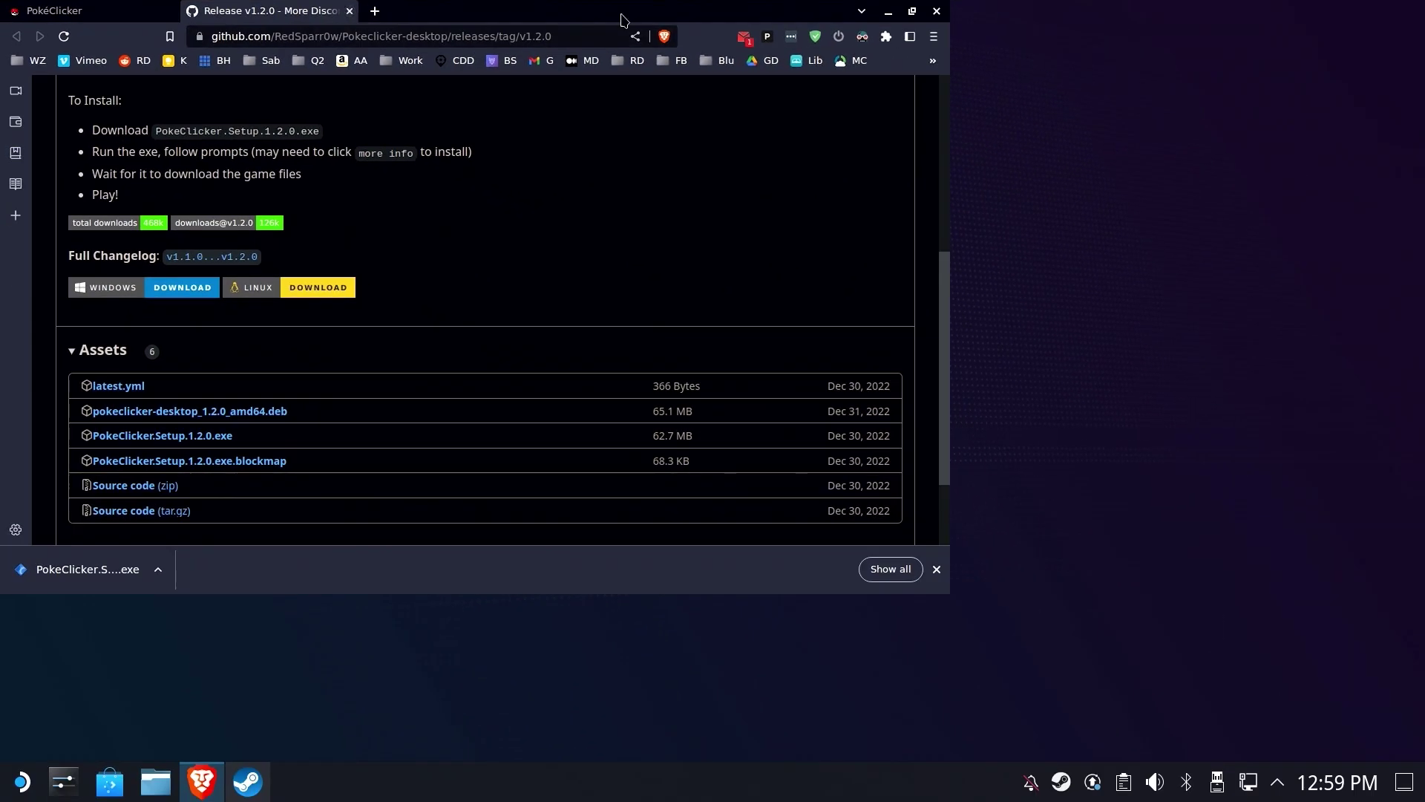
pyautogui.click(936, 10)
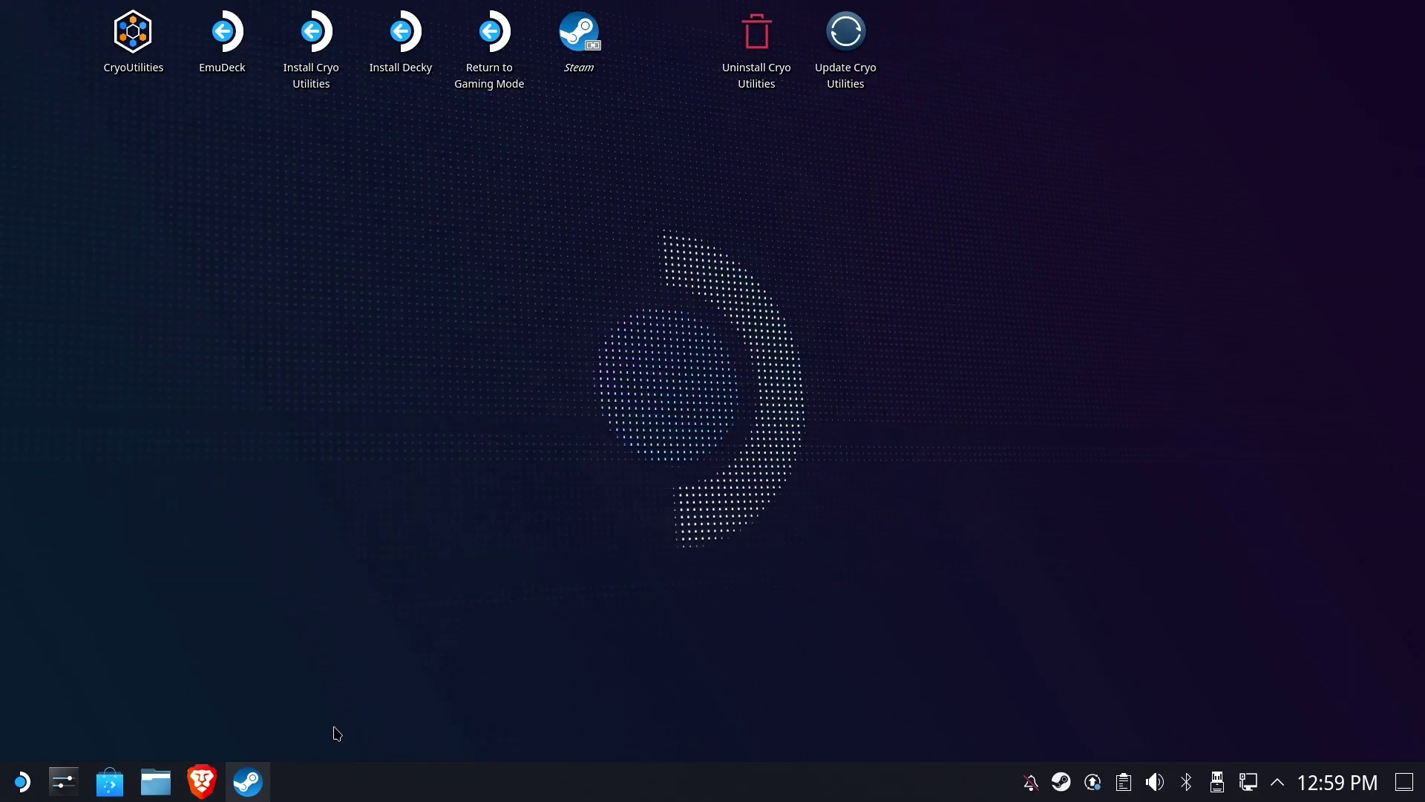
# Switch to Steam and start adding a non-Steam game by browsing for its program file.
pyautogui.click(263, 784)
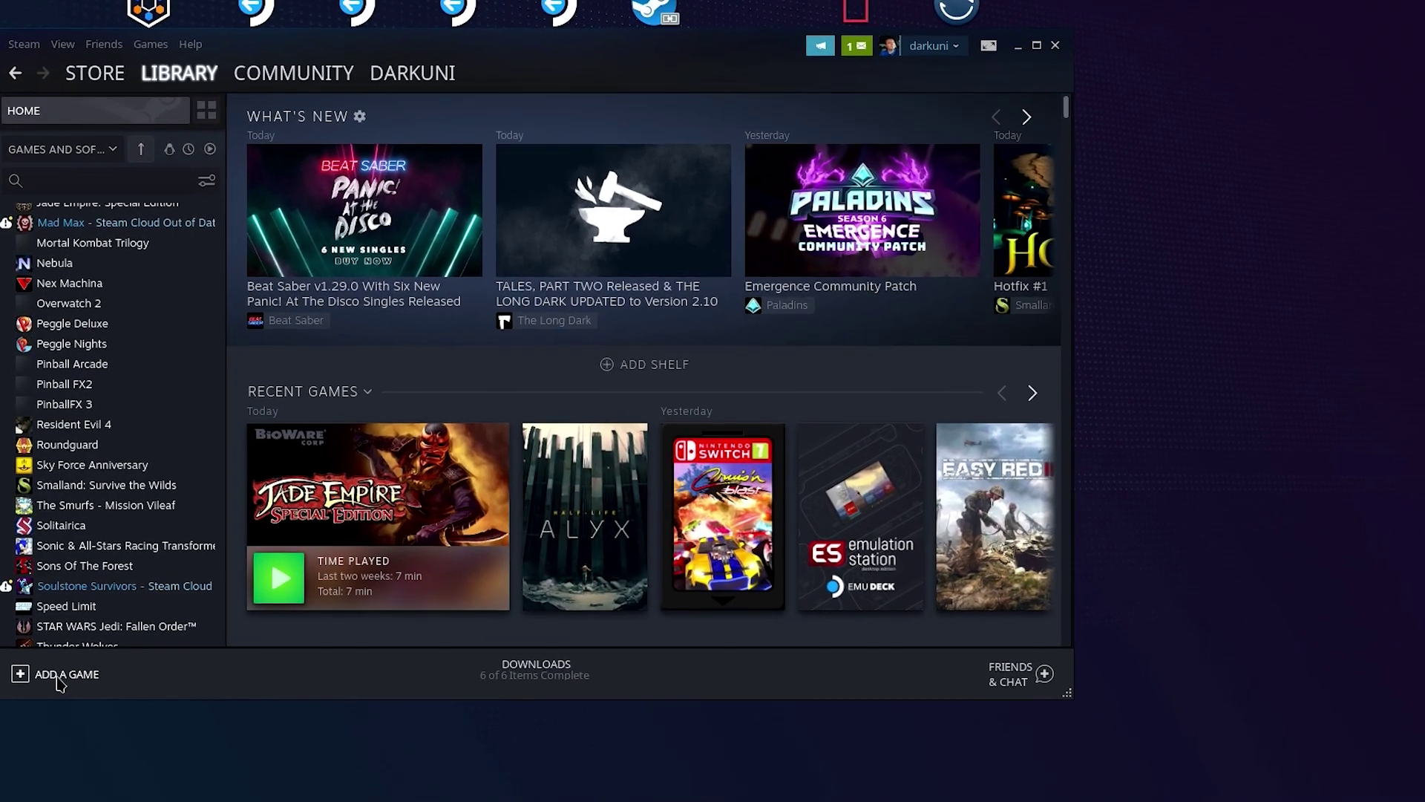
pyautogui.click(49, 629)
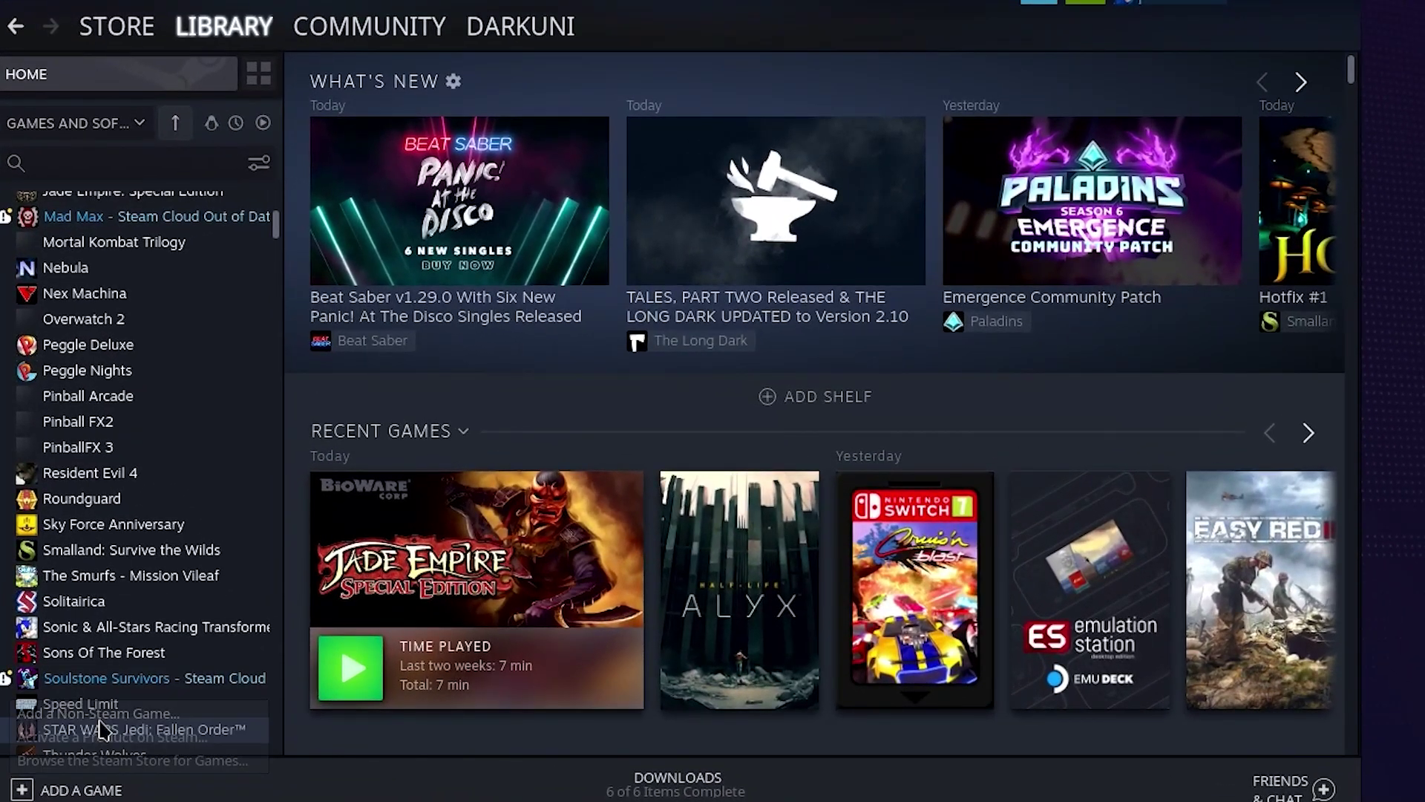
pyautogui.click(100, 715)
pyautogui.click(987, 645)
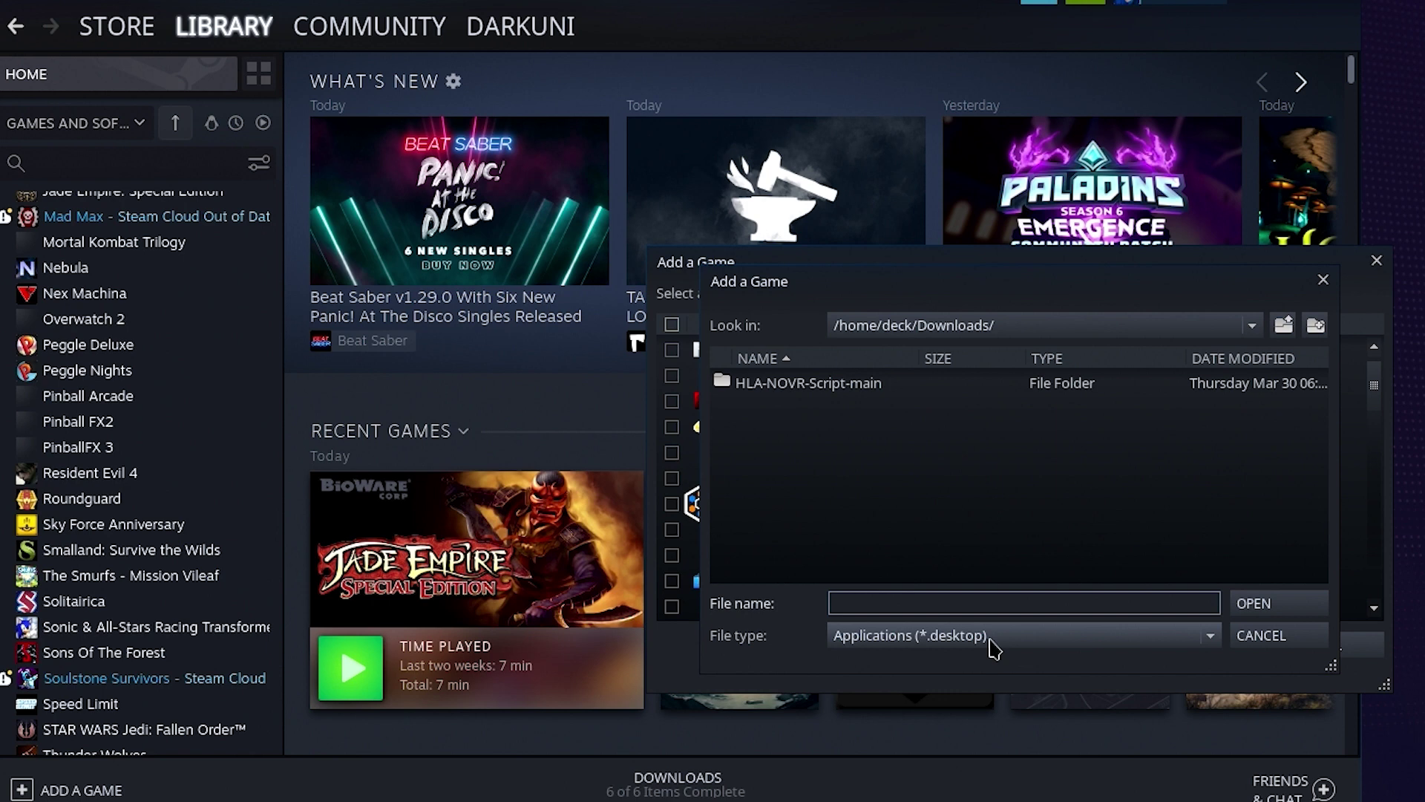
# Show all file types in /home/deck/Downloads/ and add PokeClicker.Setup.1.2.0.exe to the game library.
pyautogui.click(965, 327)
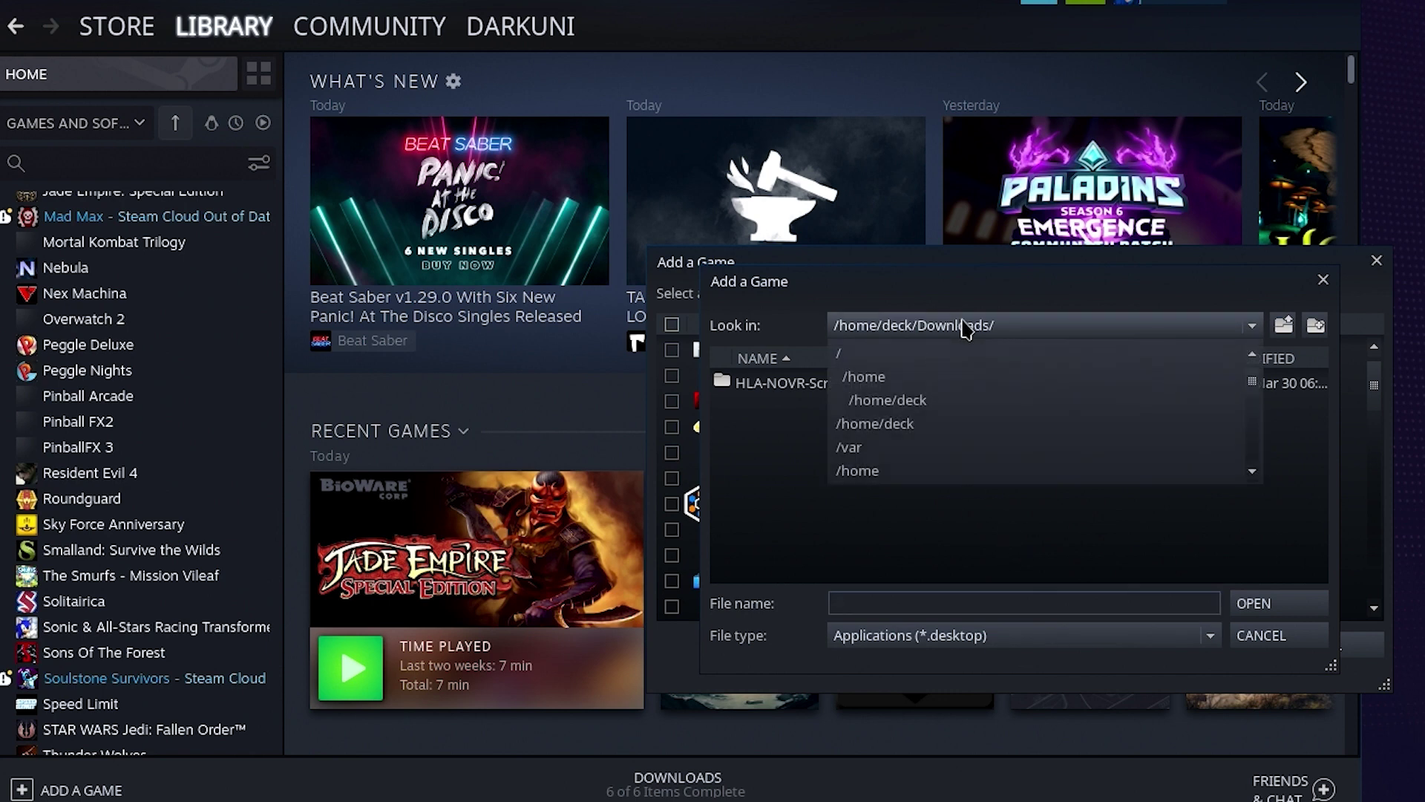
pyautogui.click(955, 629)
pyautogui.click(953, 639)
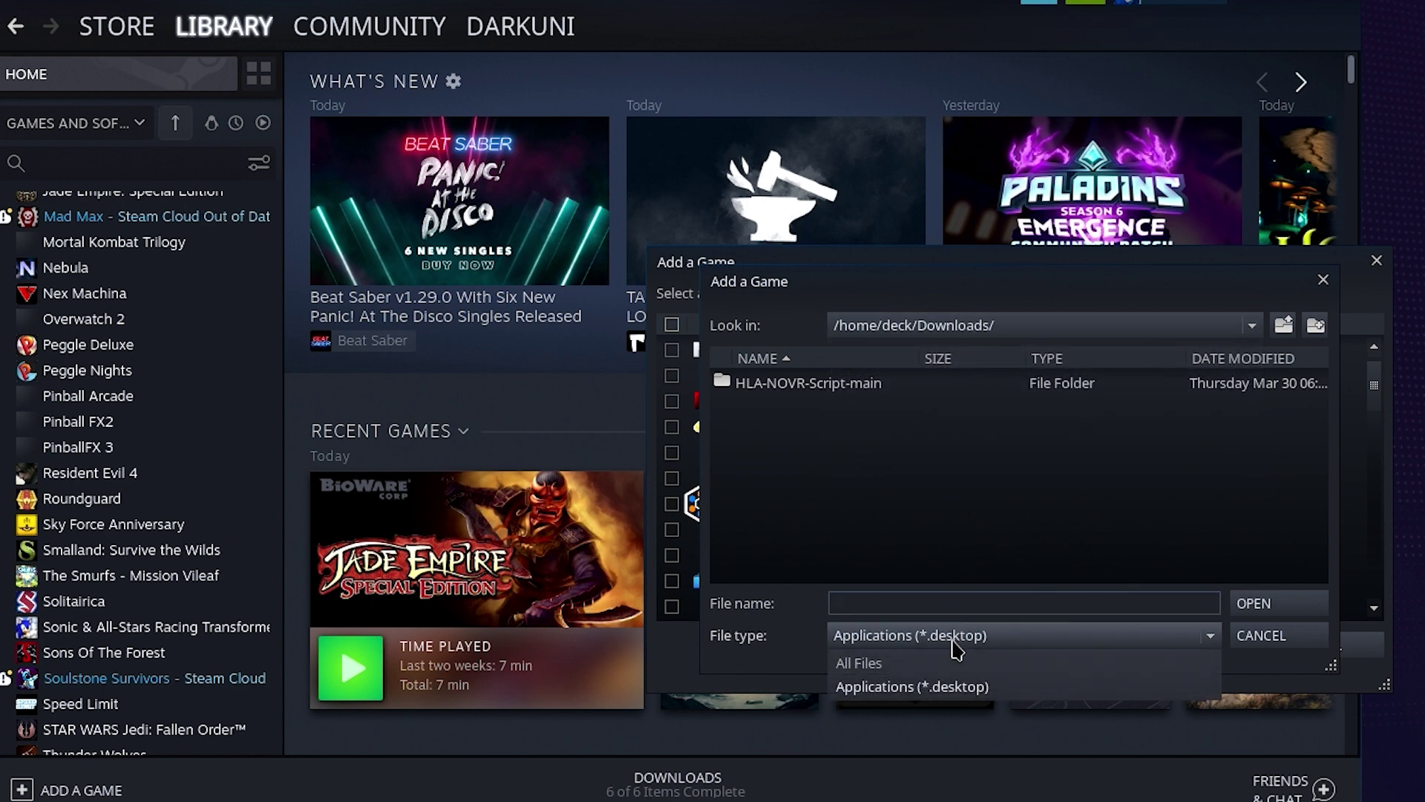
pyautogui.click(939, 662)
pyautogui.click(848, 414)
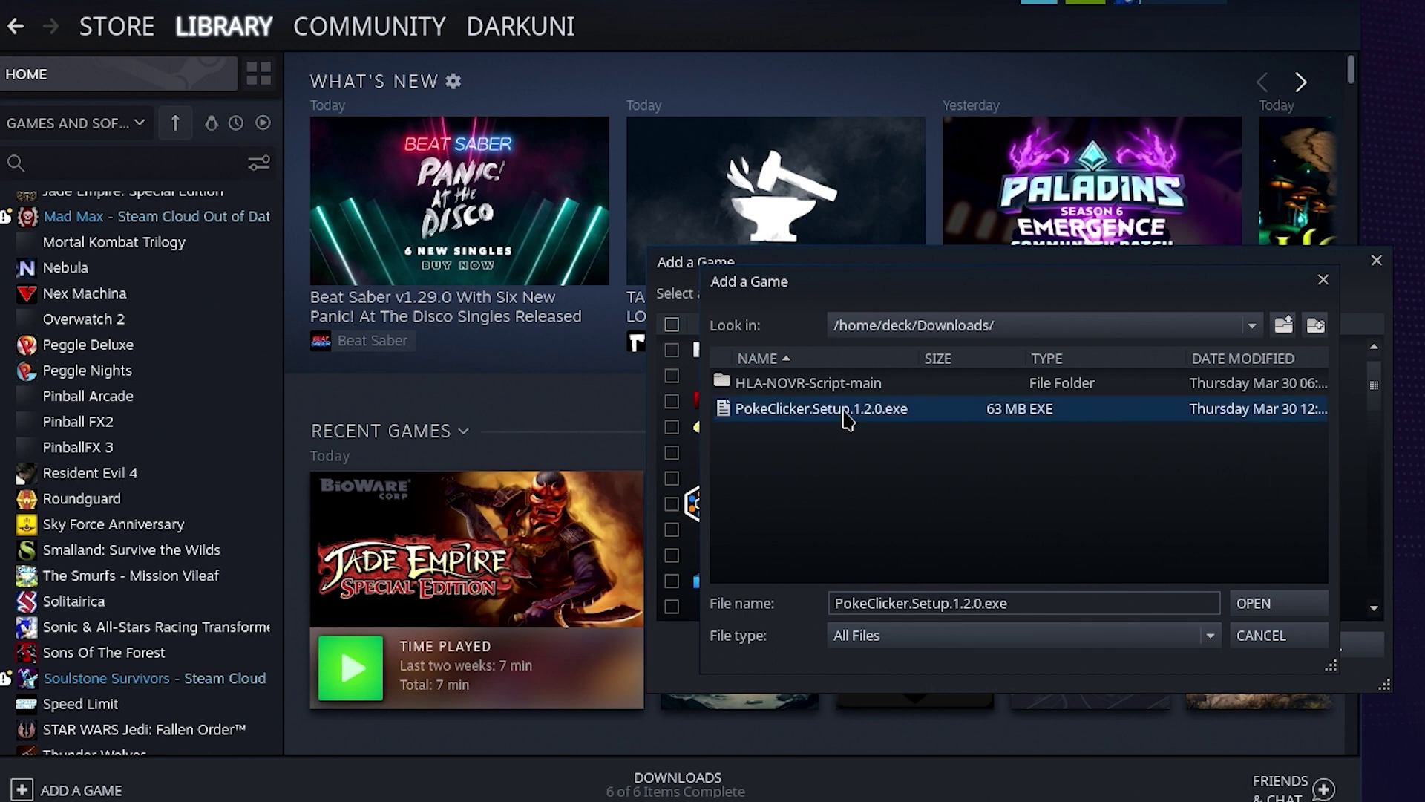
pyautogui.click(1251, 603)
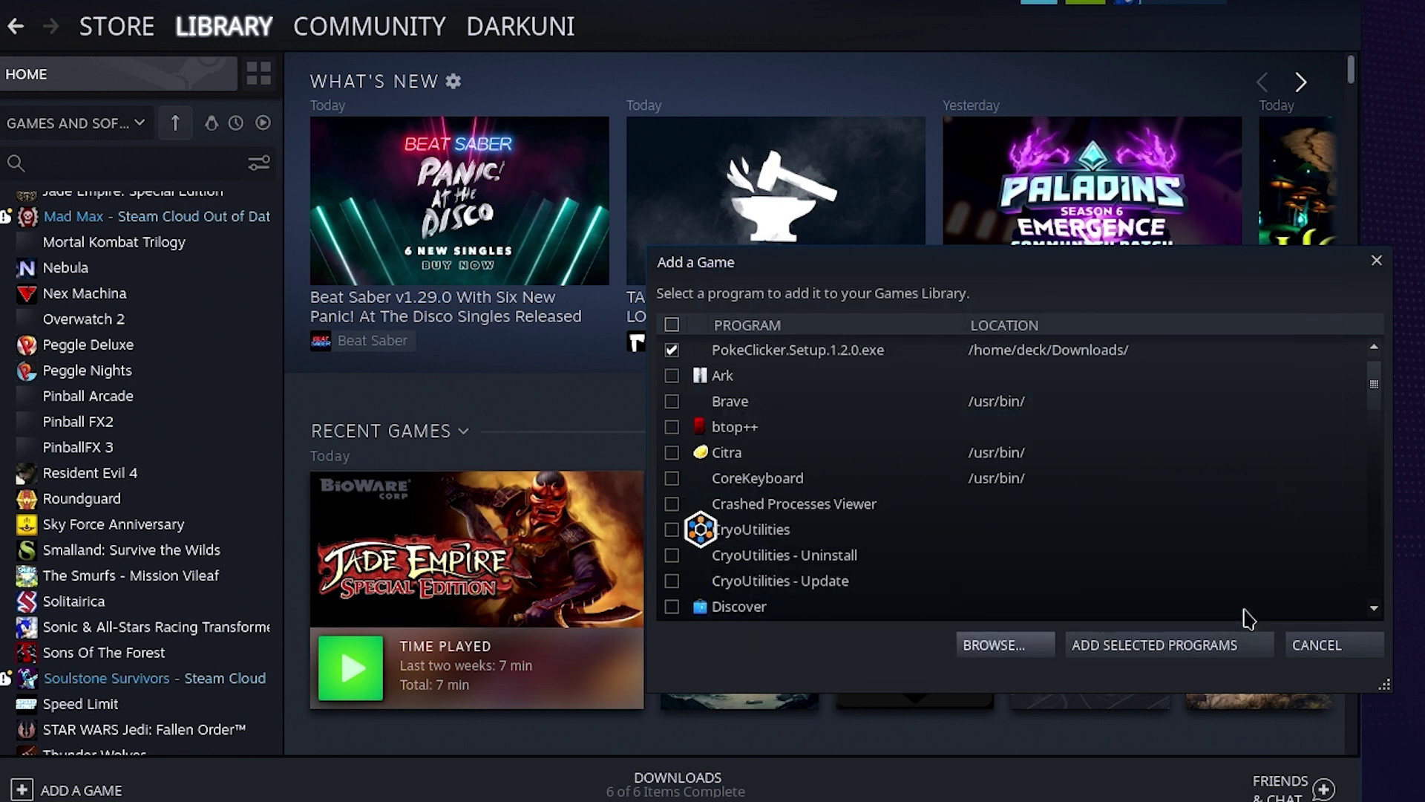
pyautogui.click(1191, 646)
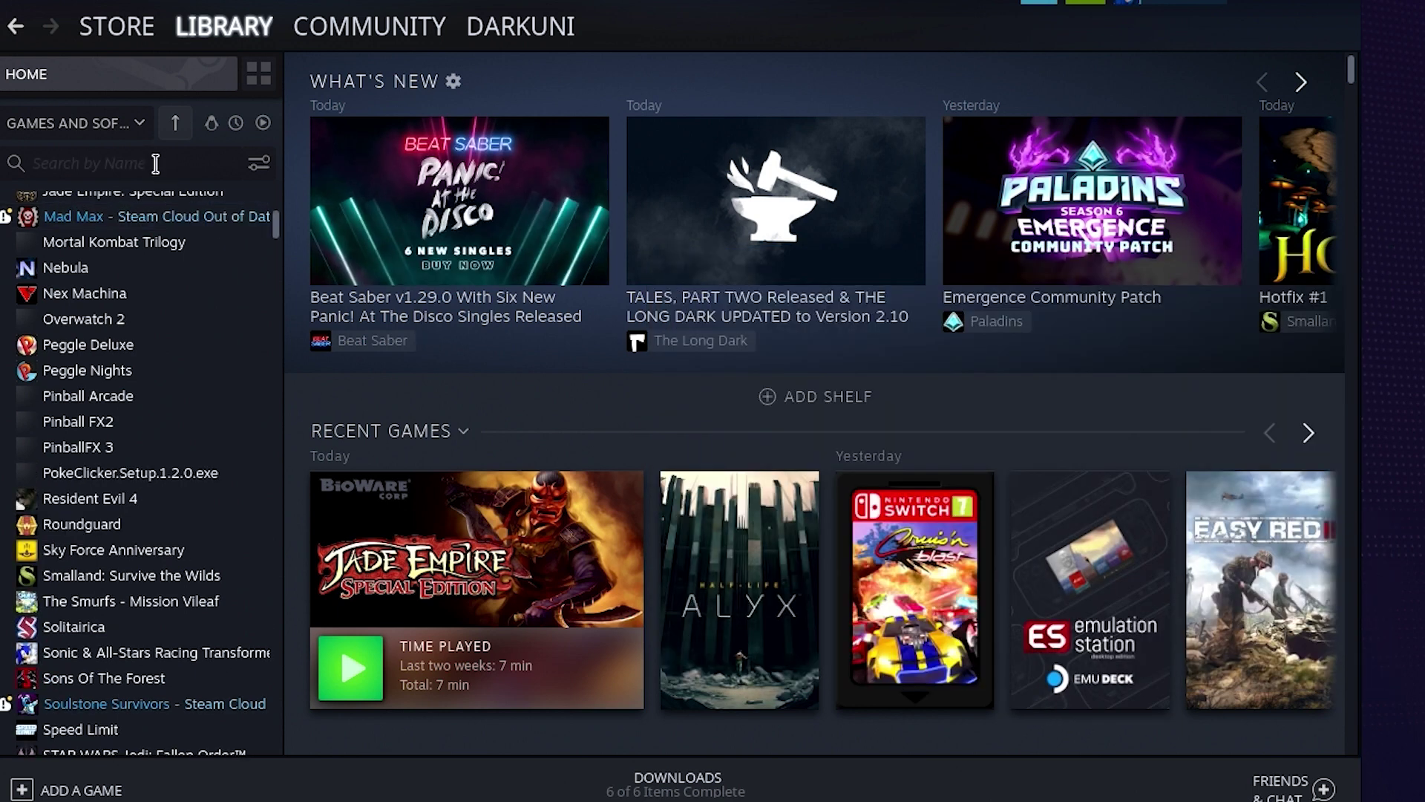
# Search the library for "poke" and open the shortcut properties of PokeClicker.Setup.1.2.0.exe.
pyautogui.click(156, 164)
pyautogui.write('poke')
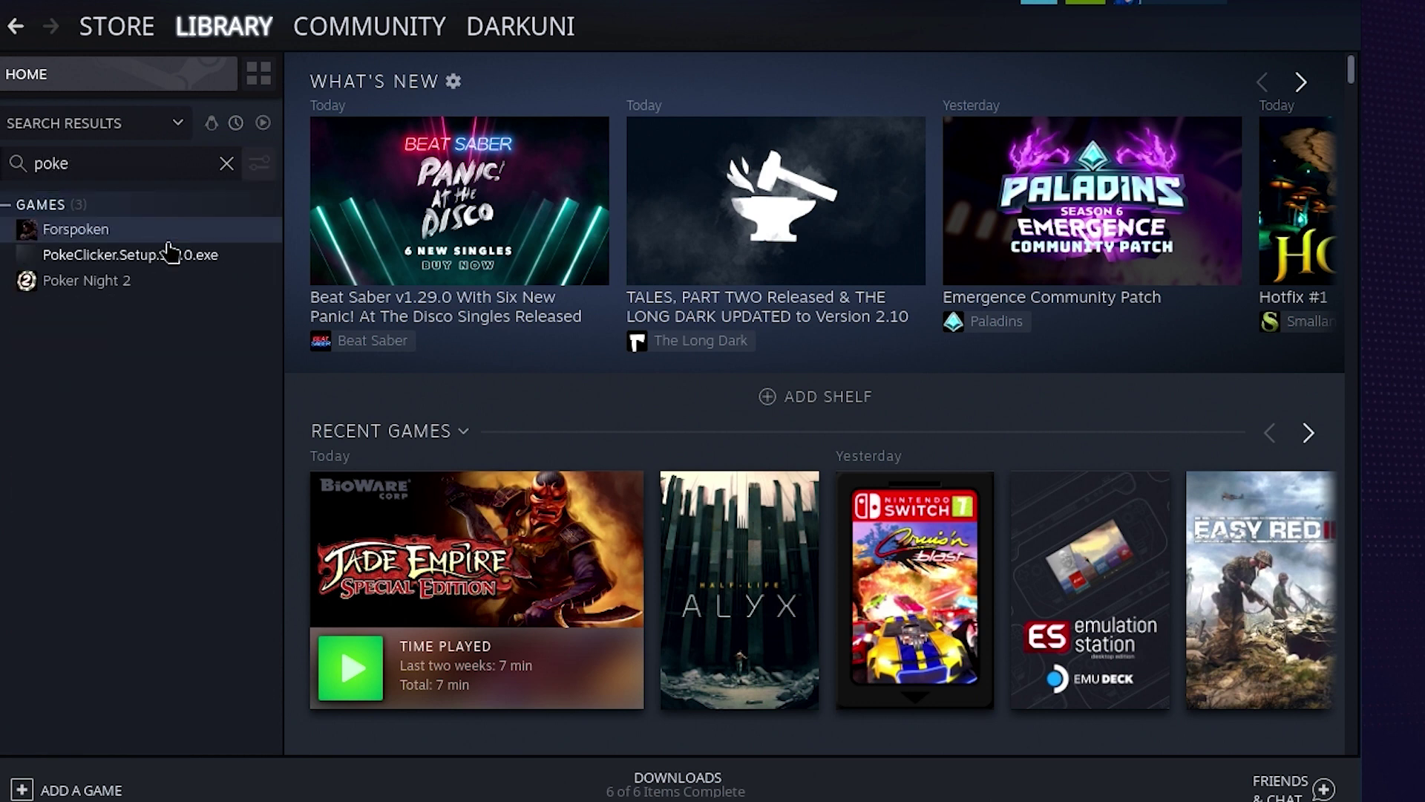
pyautogui.click(181, 259)
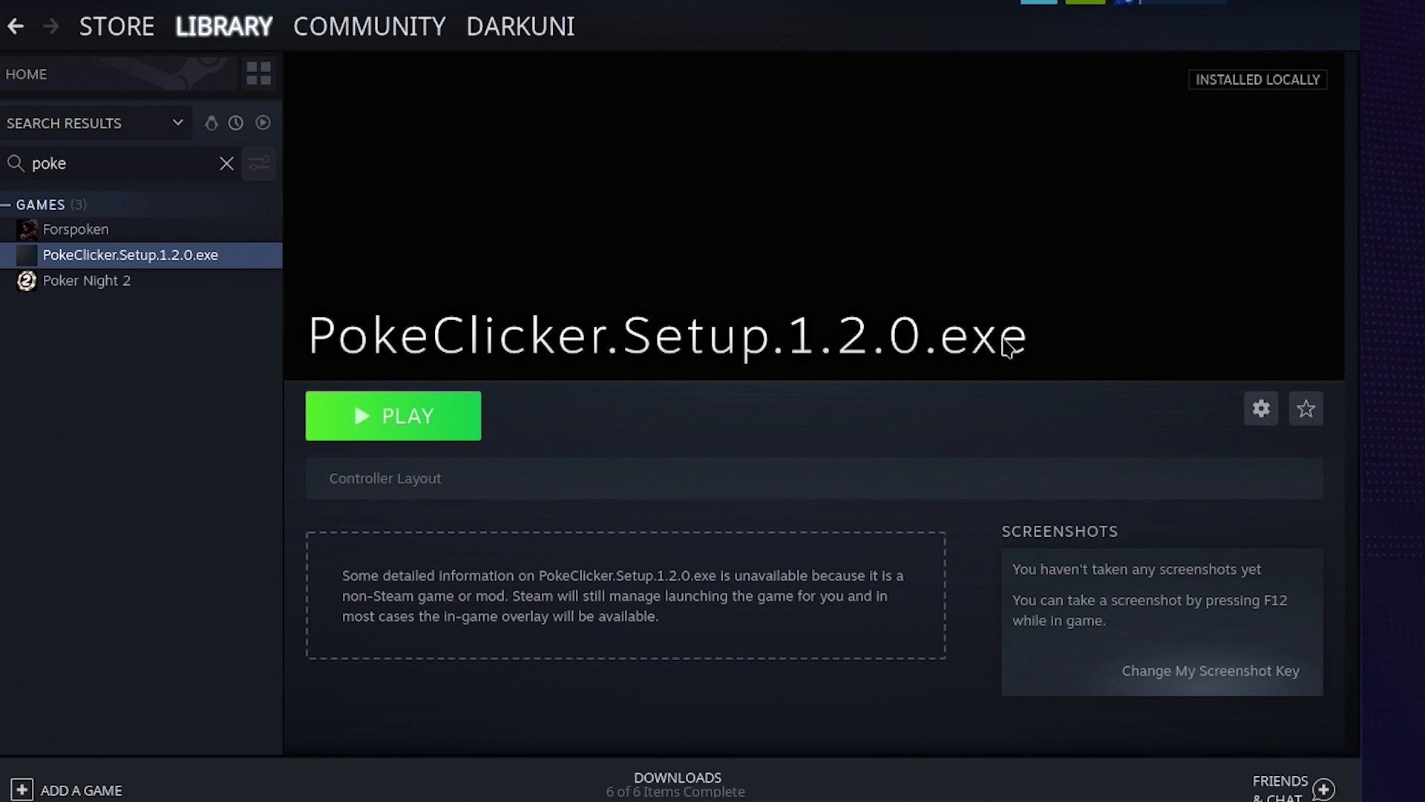
pyautogui.click(1260, 409)
pyautogui.moveTo(1180, 530)
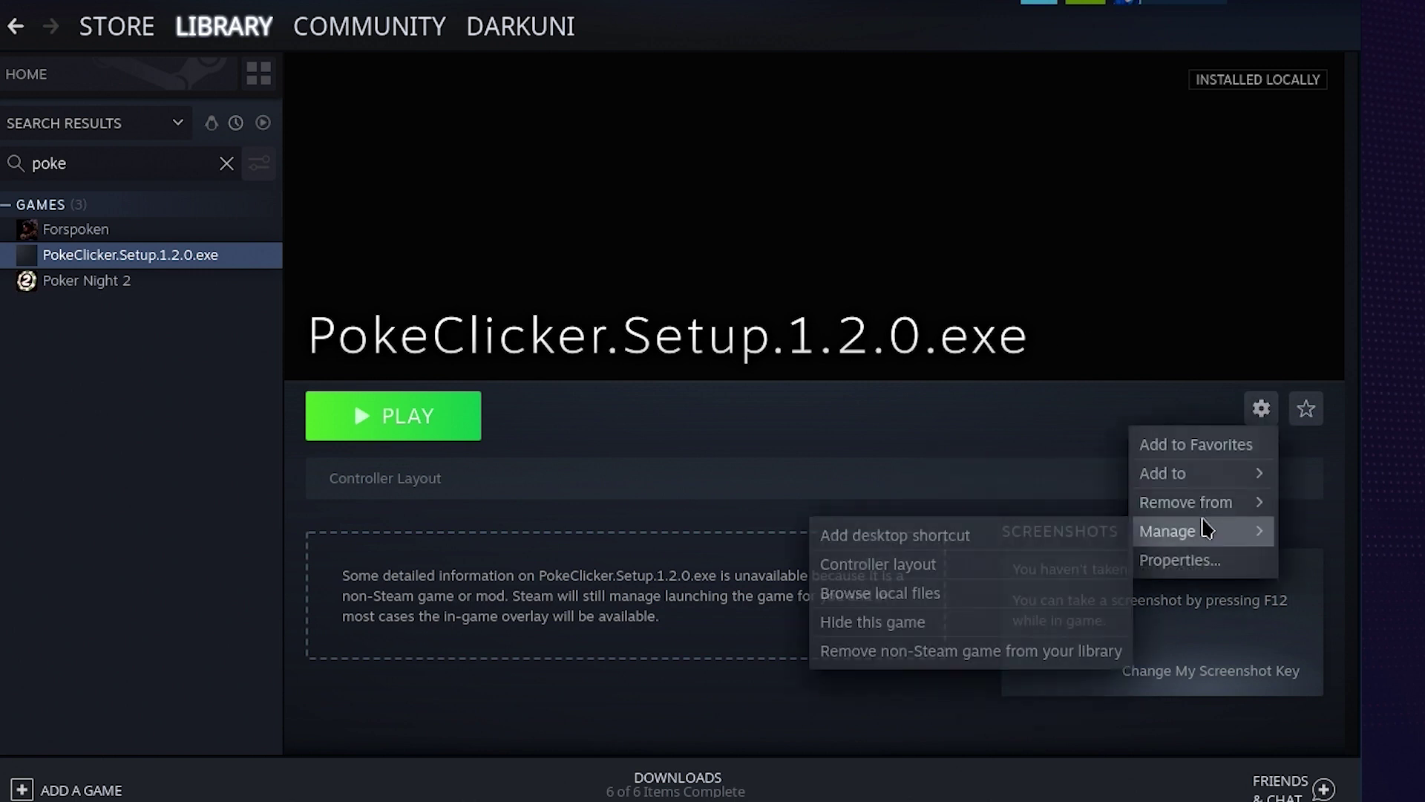
pyautogui.click(1201, 561)
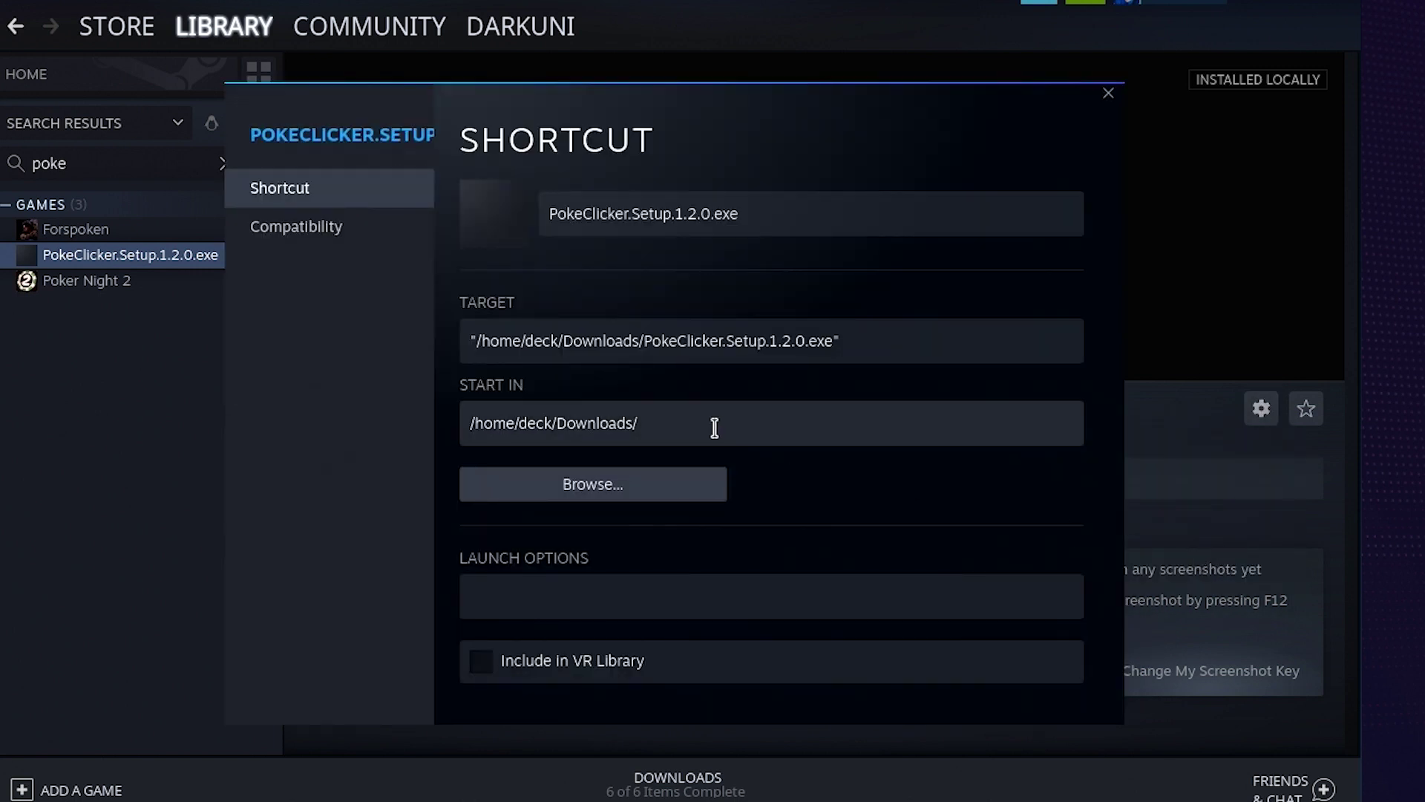
pyautogui.click(655, 483)
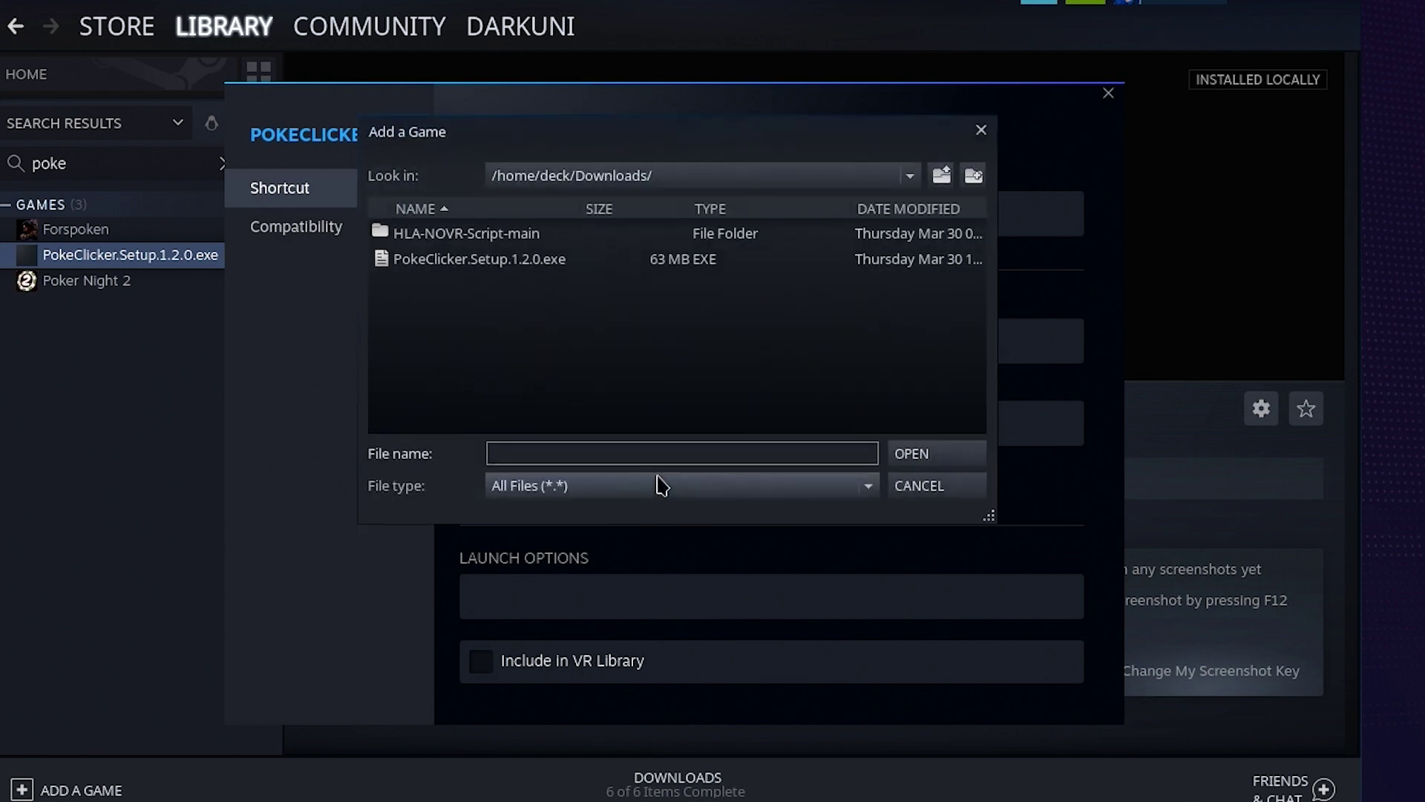
pyautogui.click(959, 493)
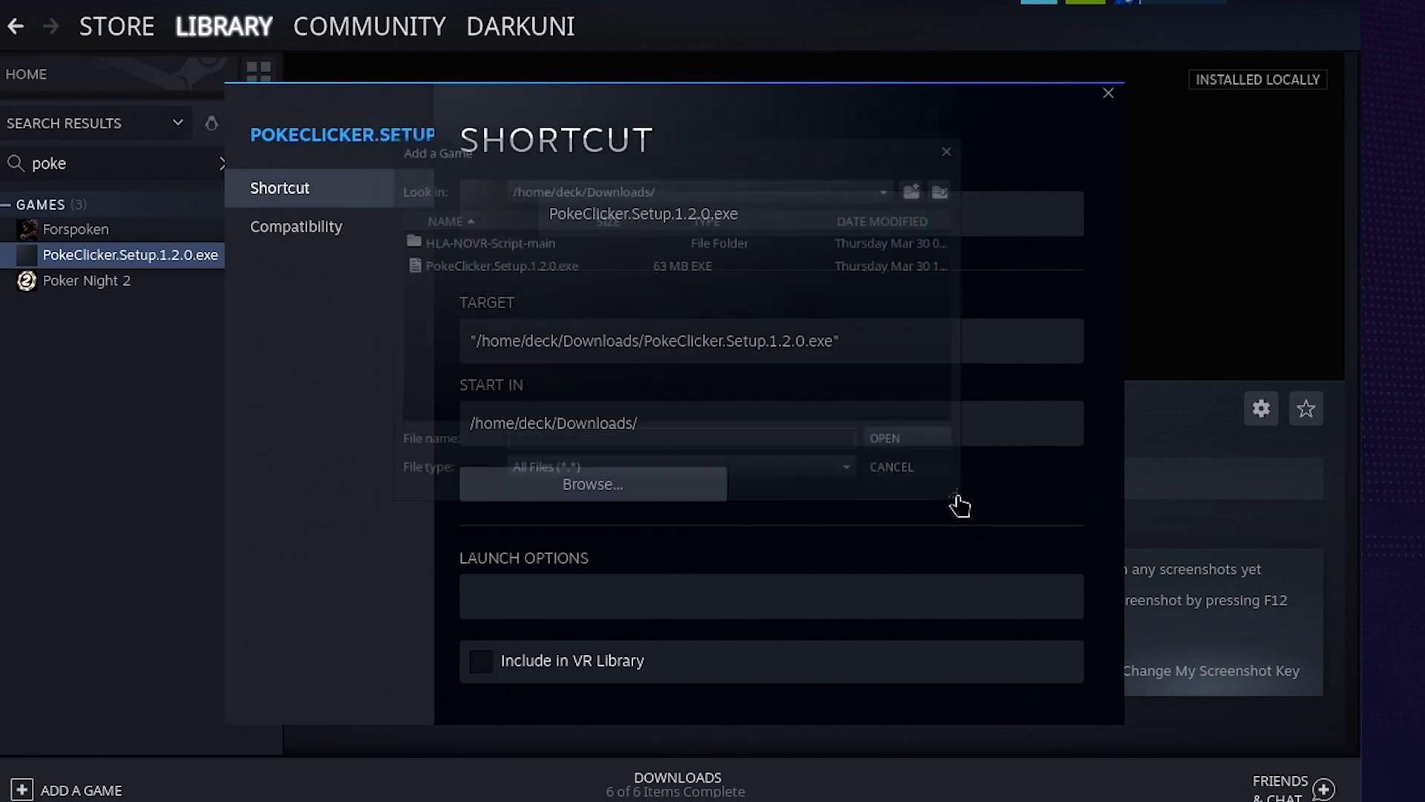
# Force the PokeClicker installer to use the Proton 7.0-6 compatibility tool and close its properties.
pyautogui.click(297, 230)
pyautogui.click(588, 221)
pyautogui.click(588, 254)
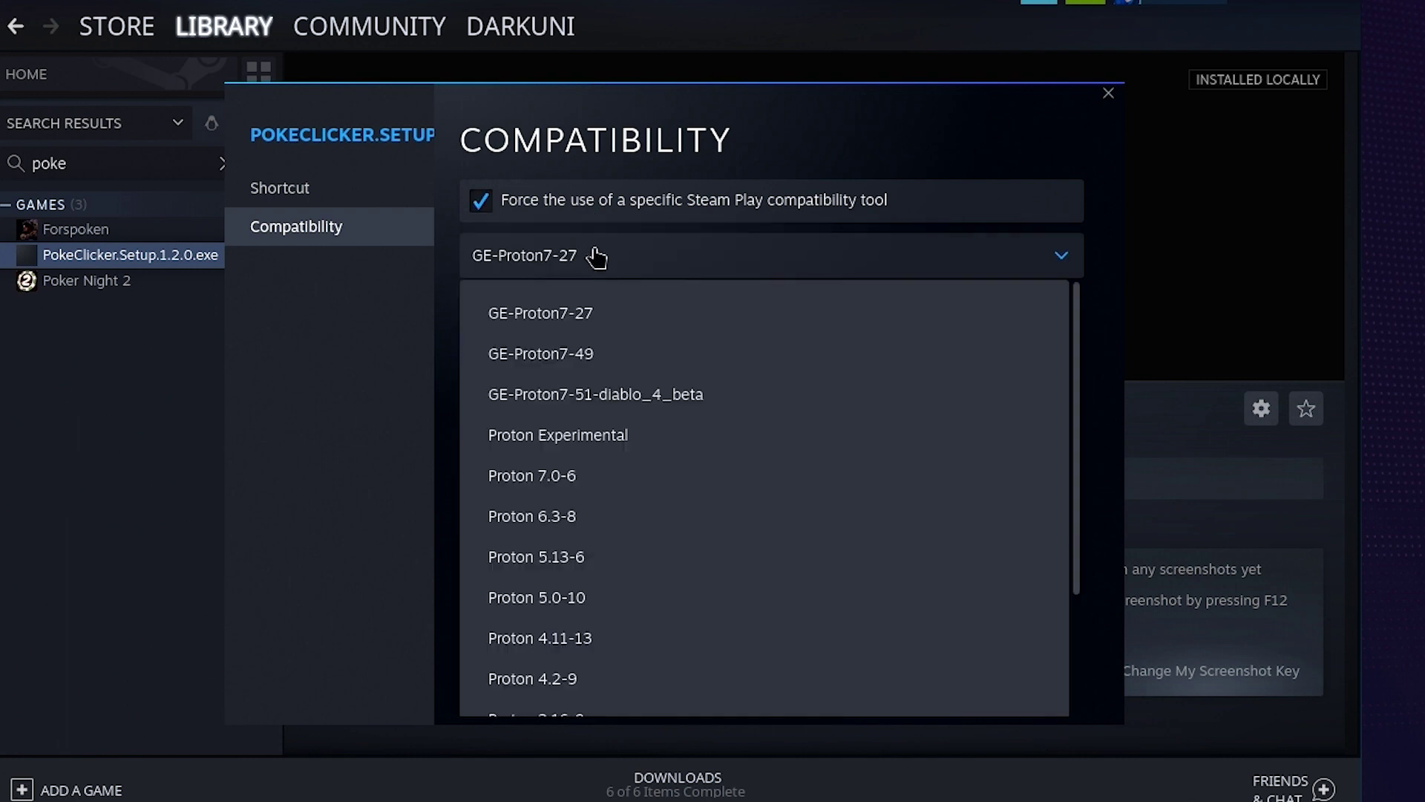
pyautogui.click(575, 474)
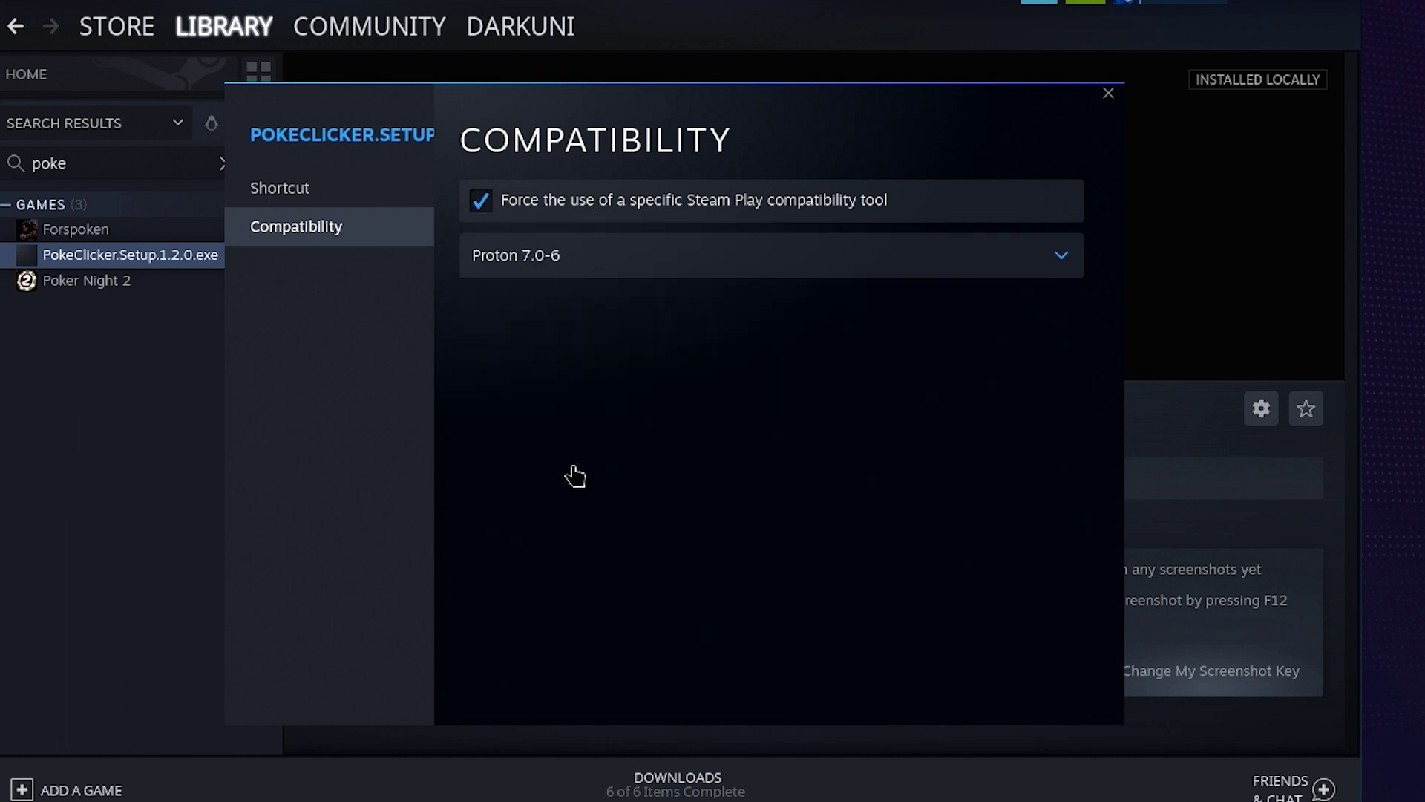
pyautogui.click(1108, 95)
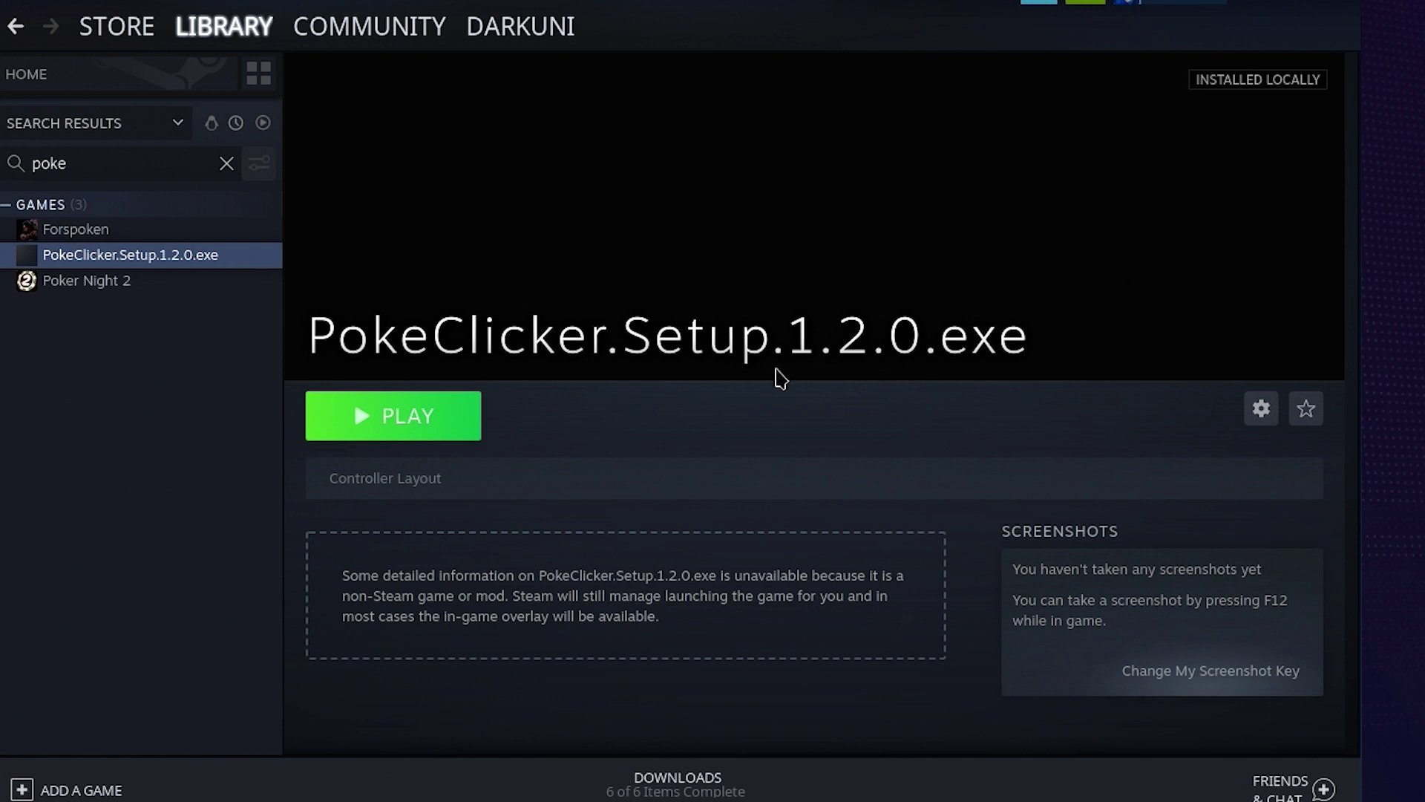
# Launch the installer, install PokéClicker only for the current user in the default folder, and finish without running it.
pyautogui.click(450, 417)
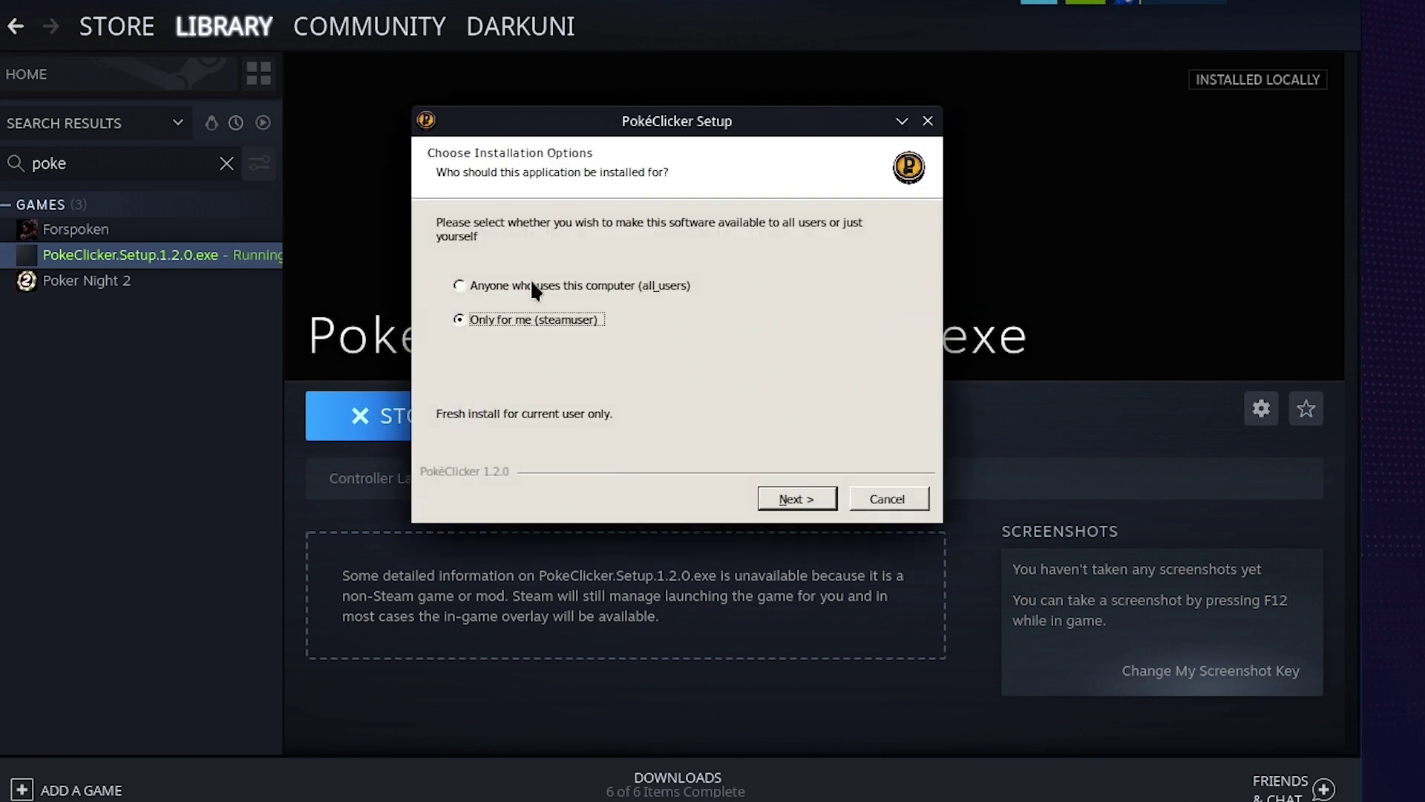
pyautogui.click(795, 498)
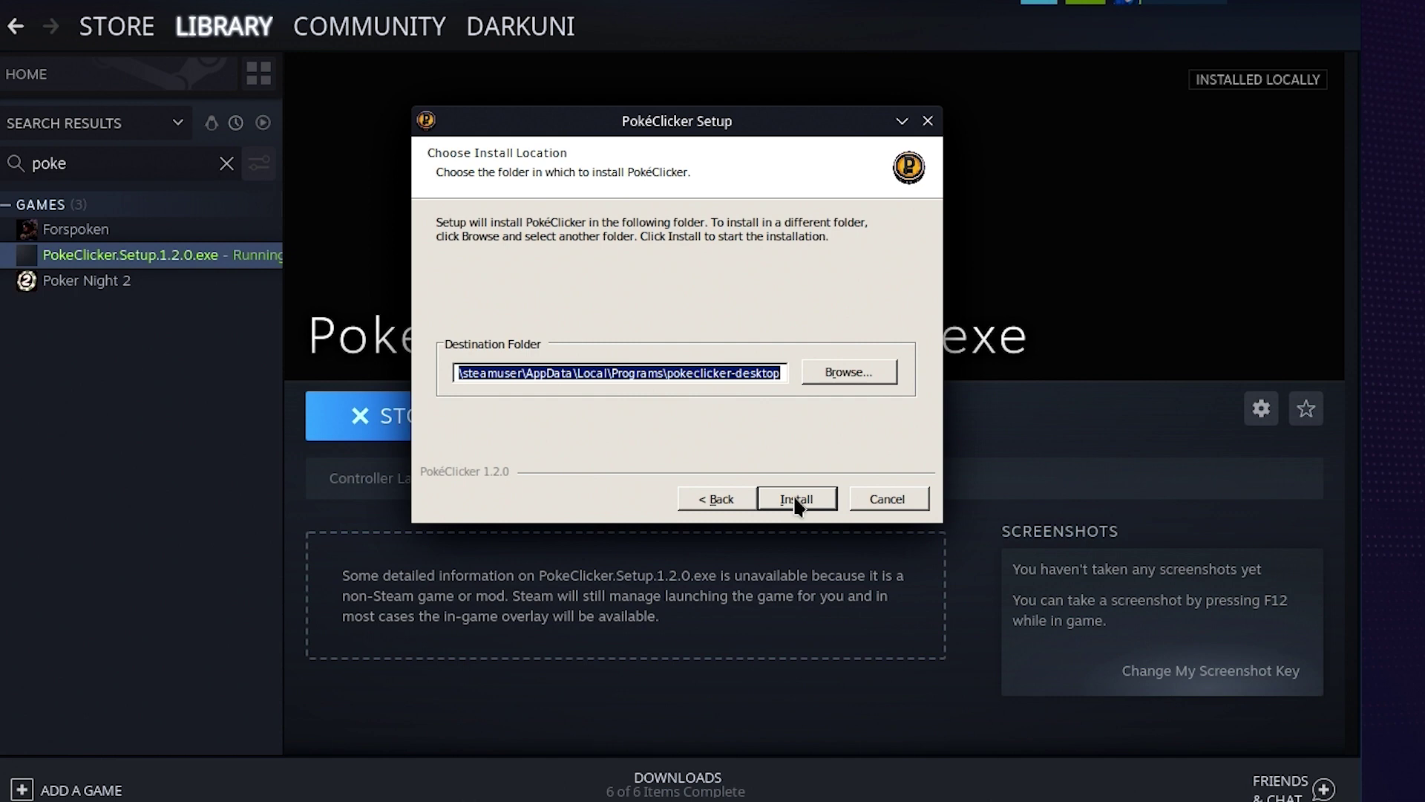
pyautogui.click(795, 500)
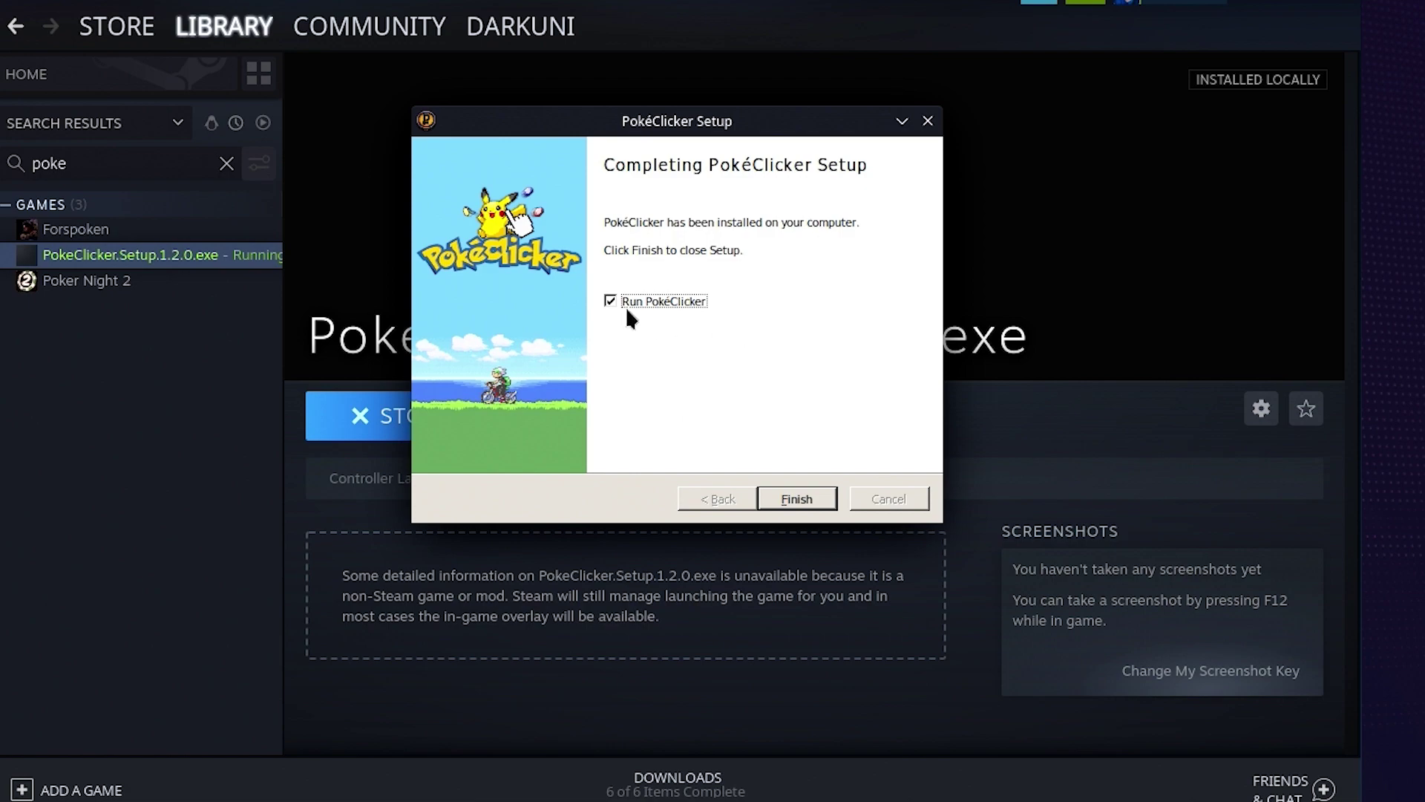
pyautogui.click(610, 301)
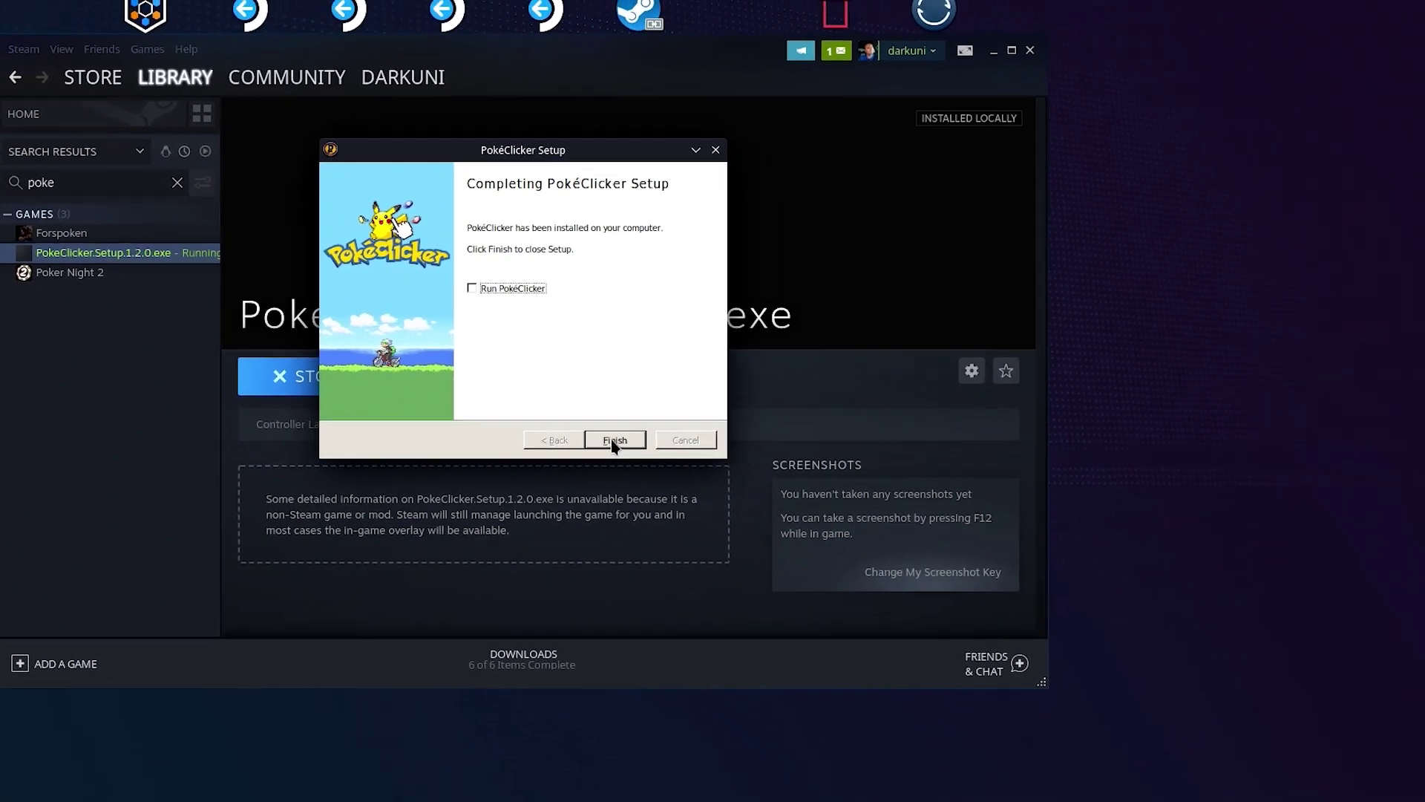
pyautogui.click(613, 440)
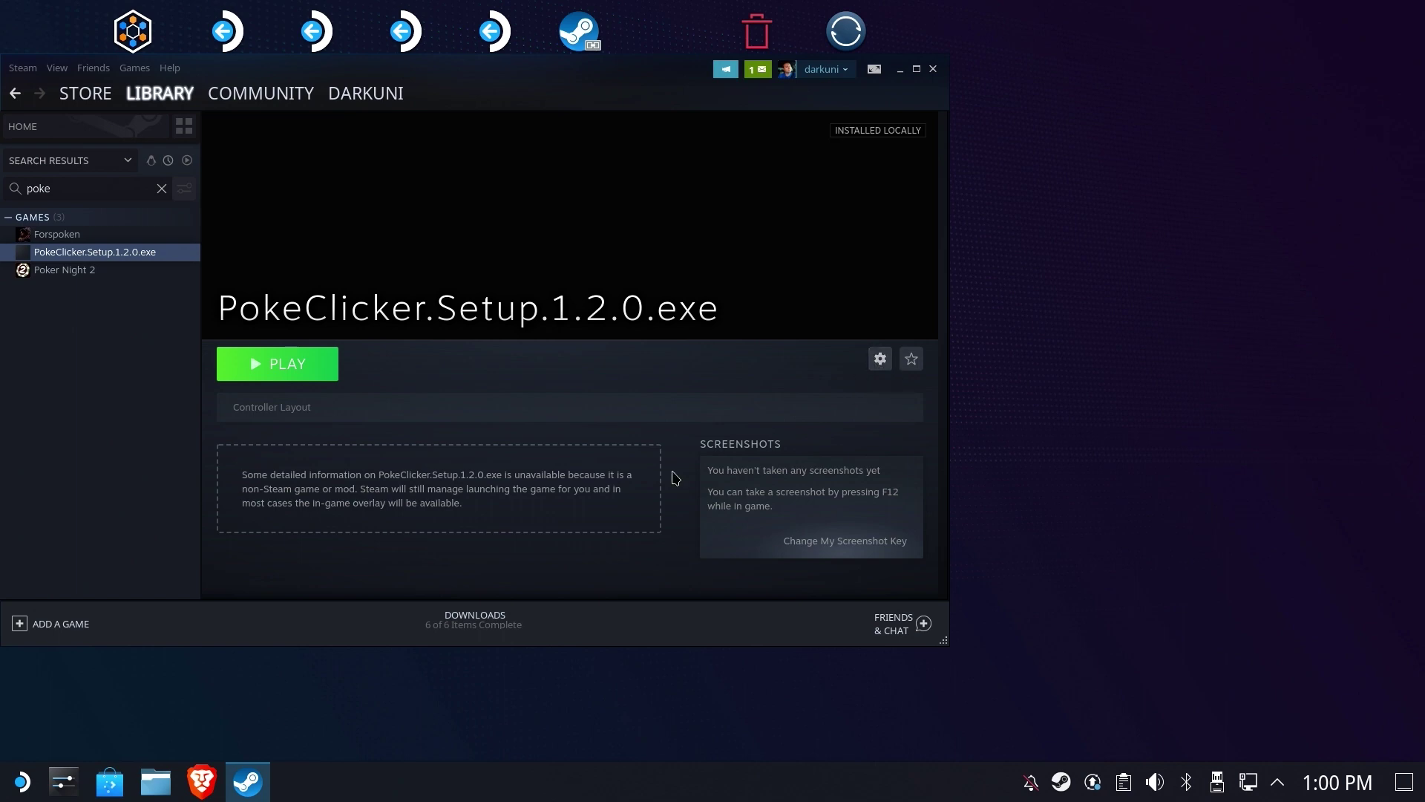
# Switch to the Dolphin file manager, open the compatdata folder and display its full path.
pyautogui.click(156, 781)
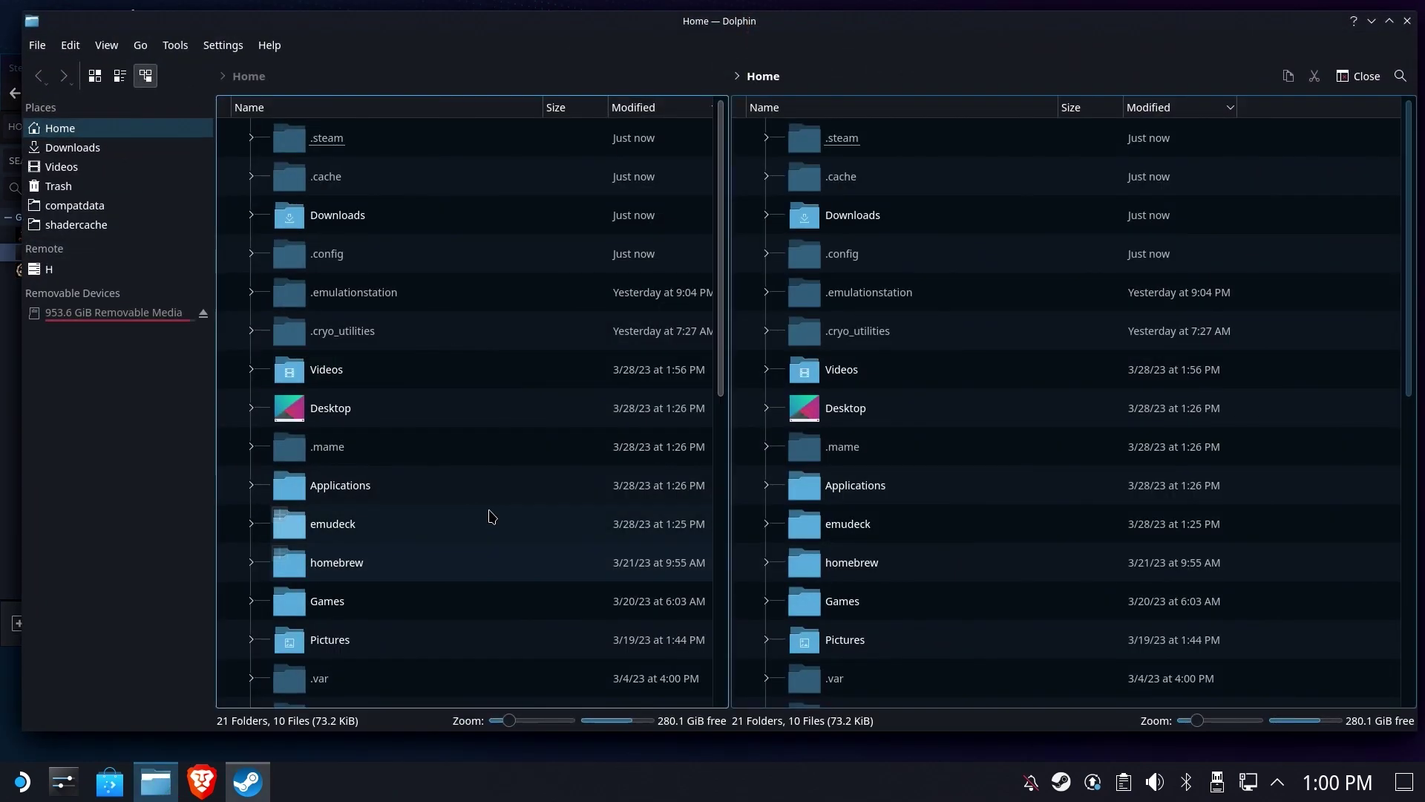
pyautogui.click(65, 207)
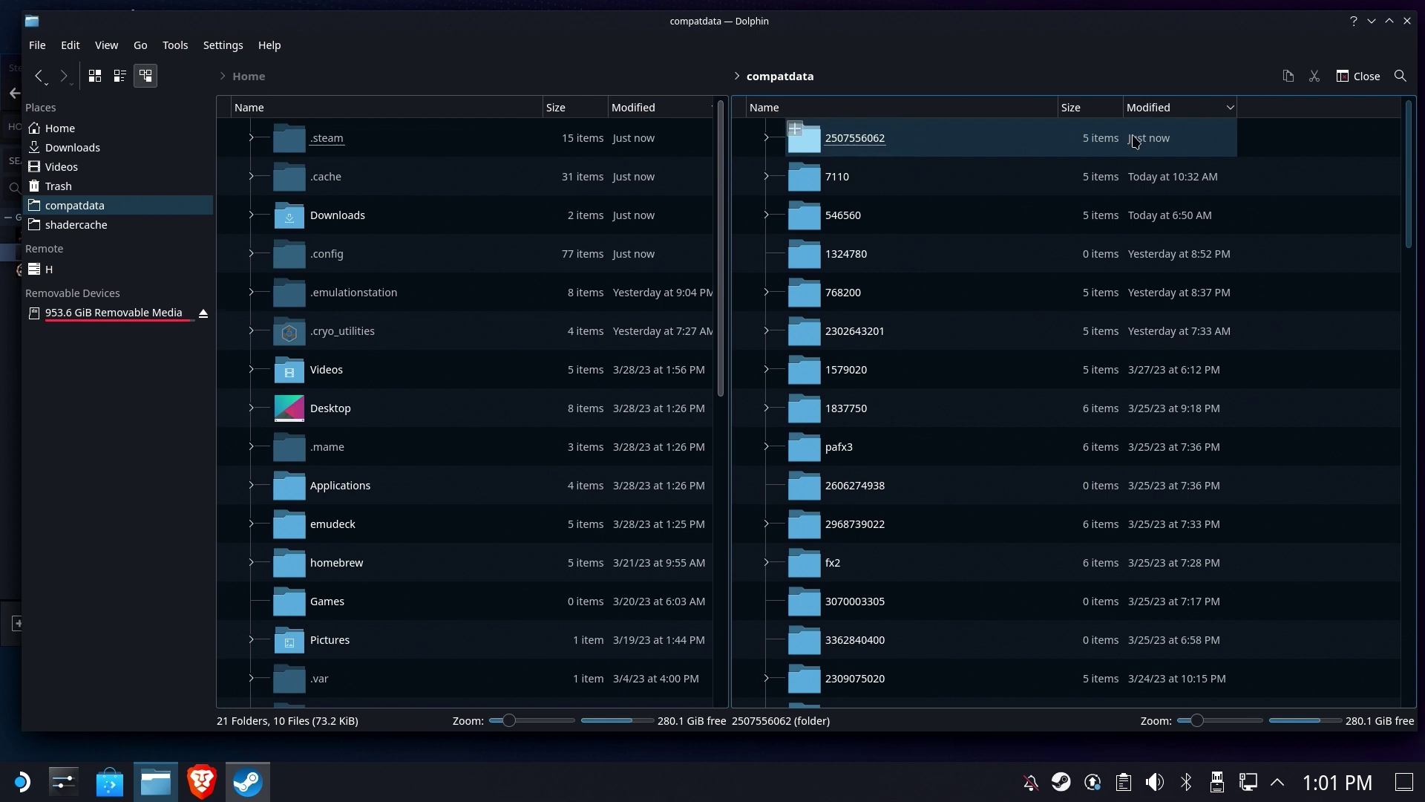
pyautogui.click(837, 69)
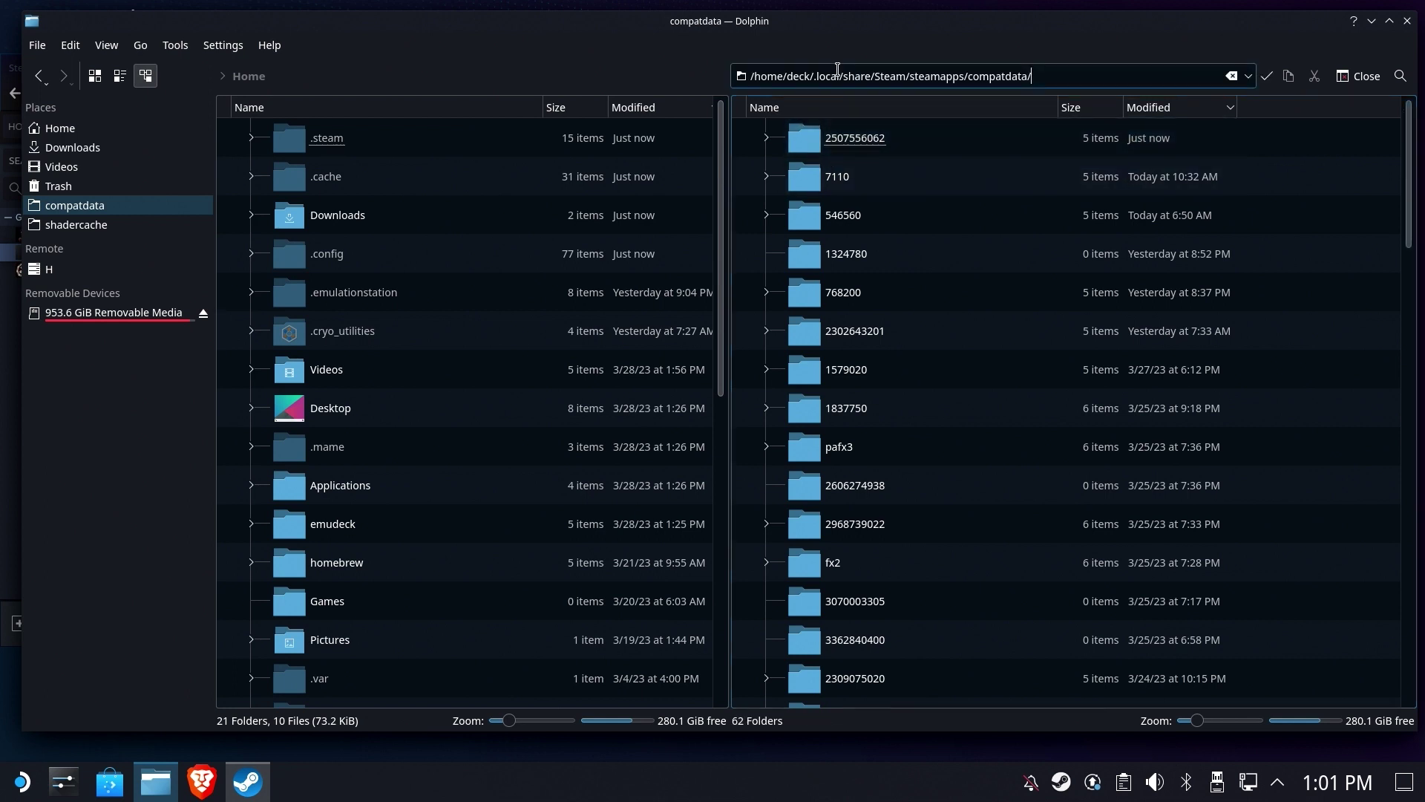
pyautogui.moveTo(1080, 71); pyautogui.dragTo(652, 74)
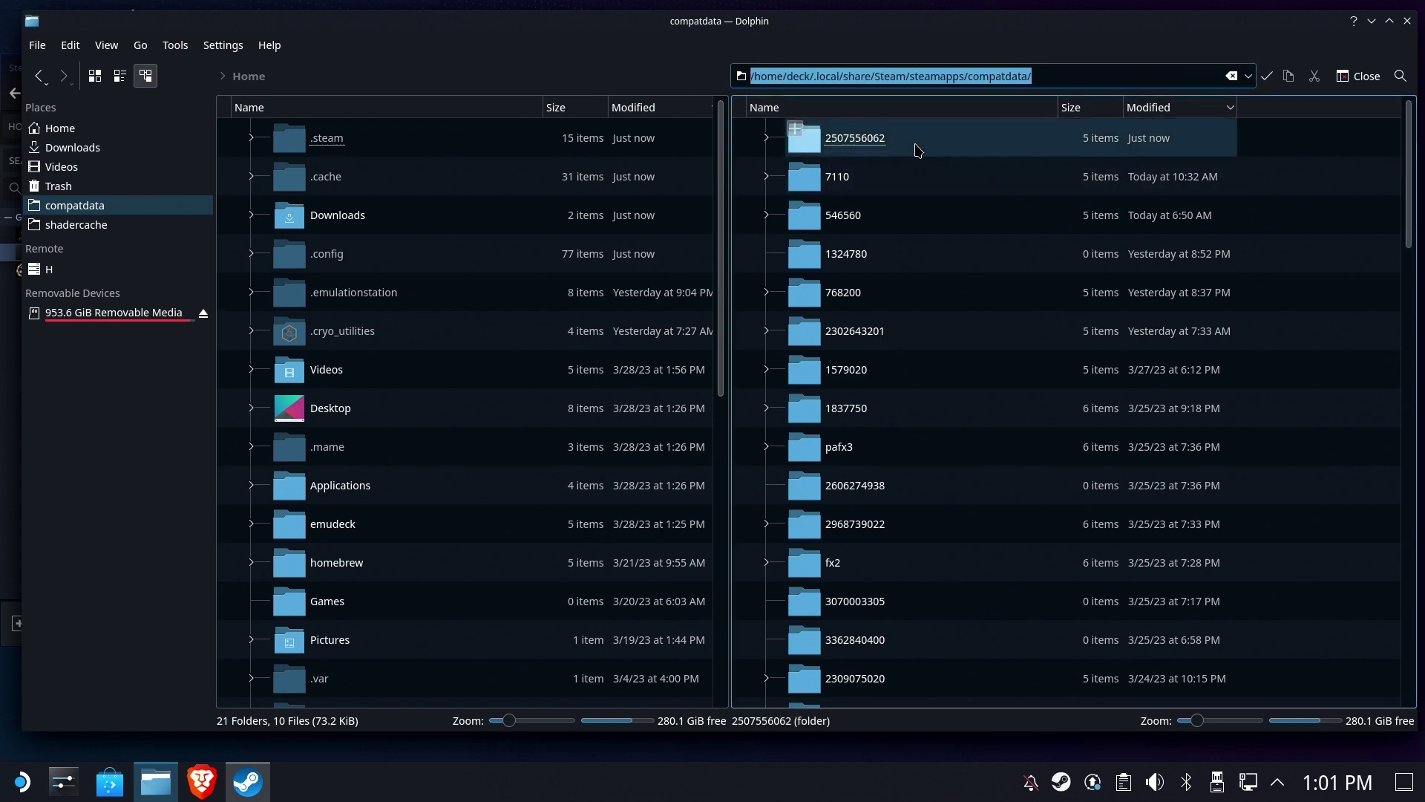
pyautogui.rightClick(875, 143)
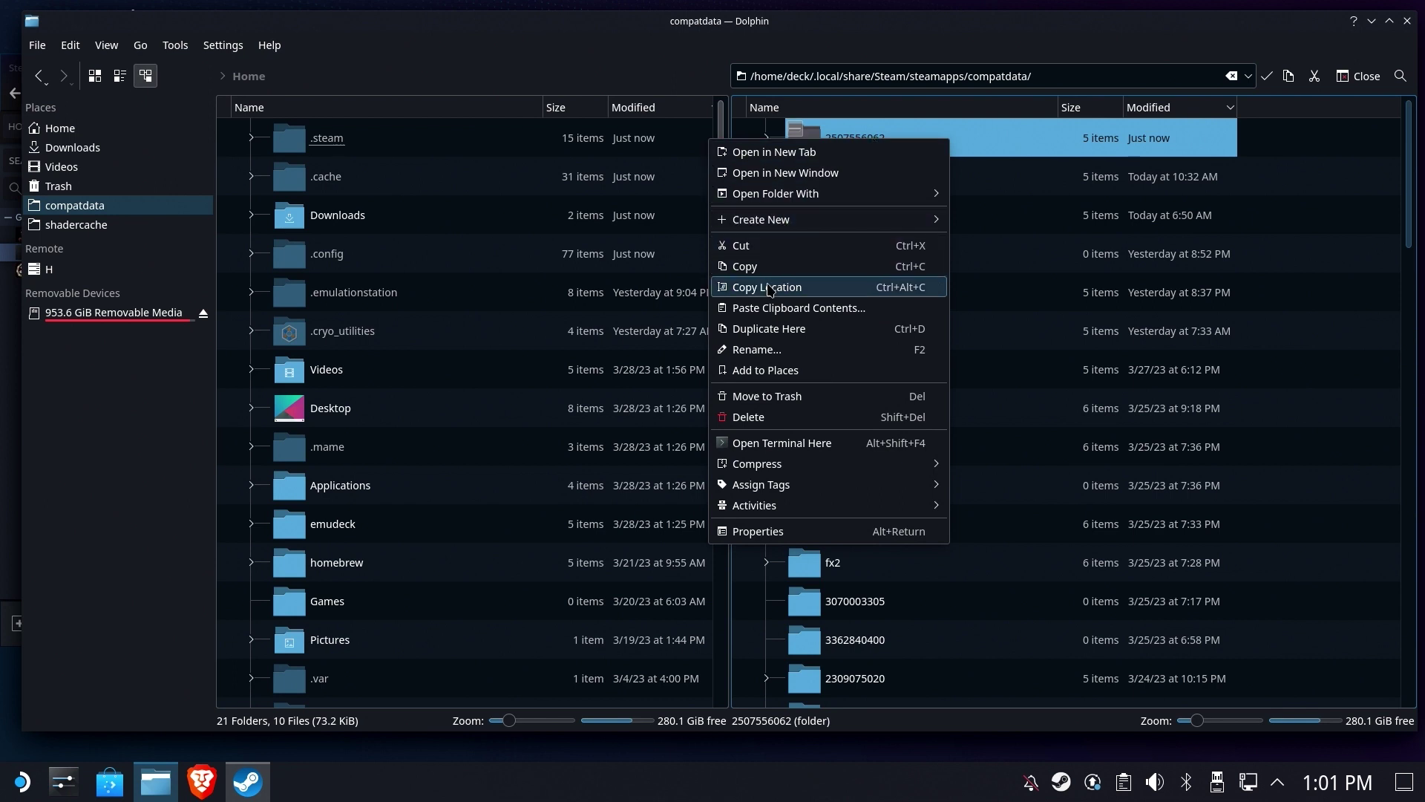
pyautogui.click(811, 292)
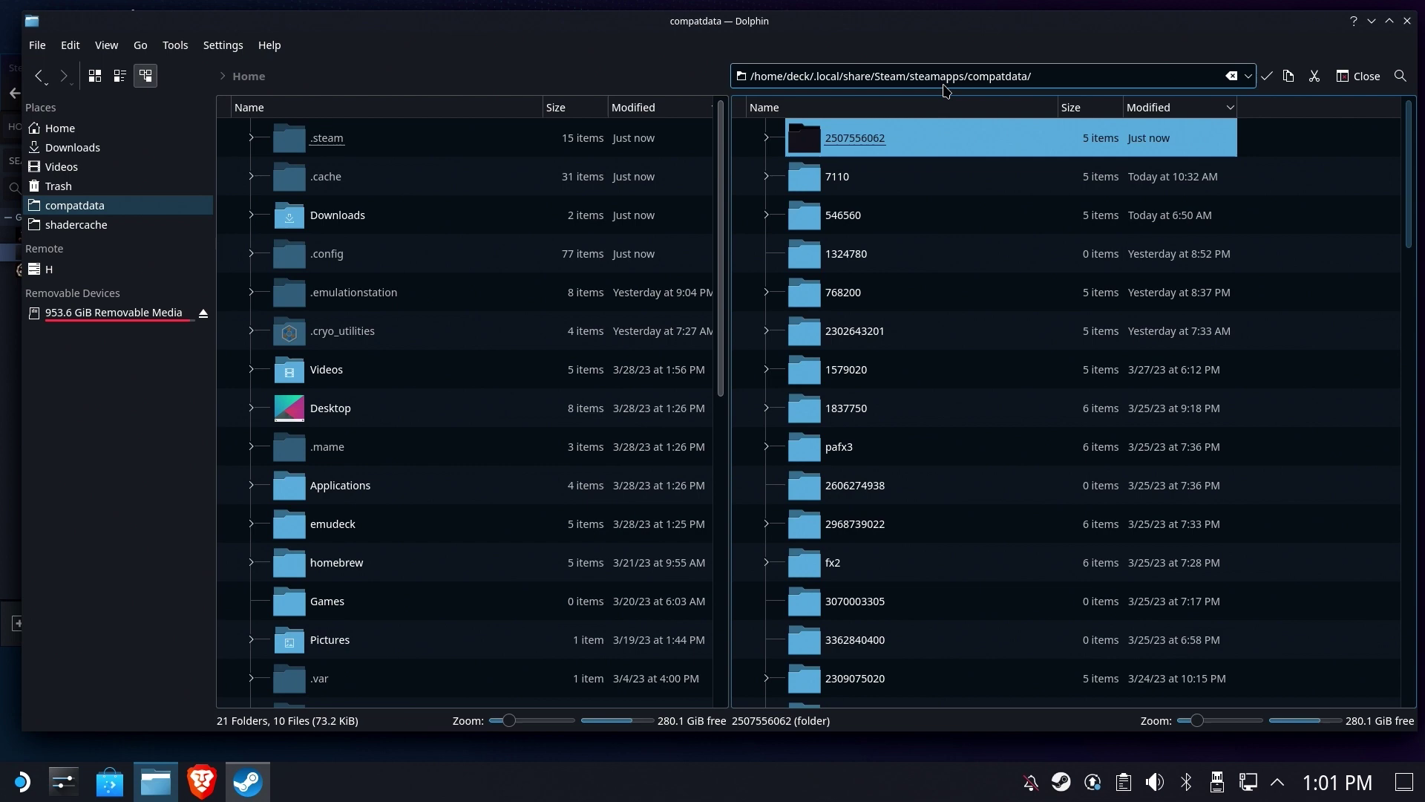
pyautogui.click(1371, 20)
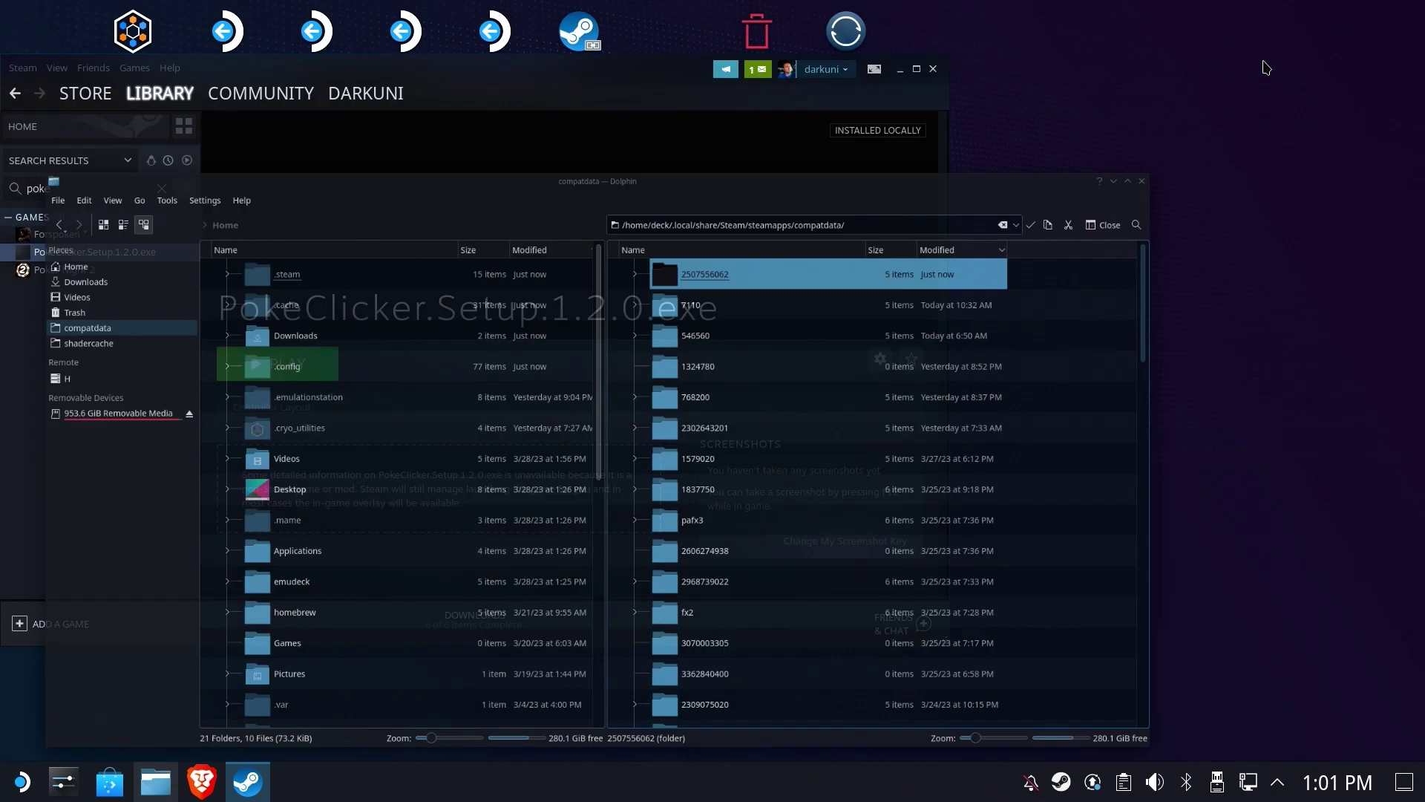
# In Steam, open the properties of PokeClicker.Setup.1.2.0.exe and browse for a new target in the copied compatdata folder.
pyautogui.click(879, 360)
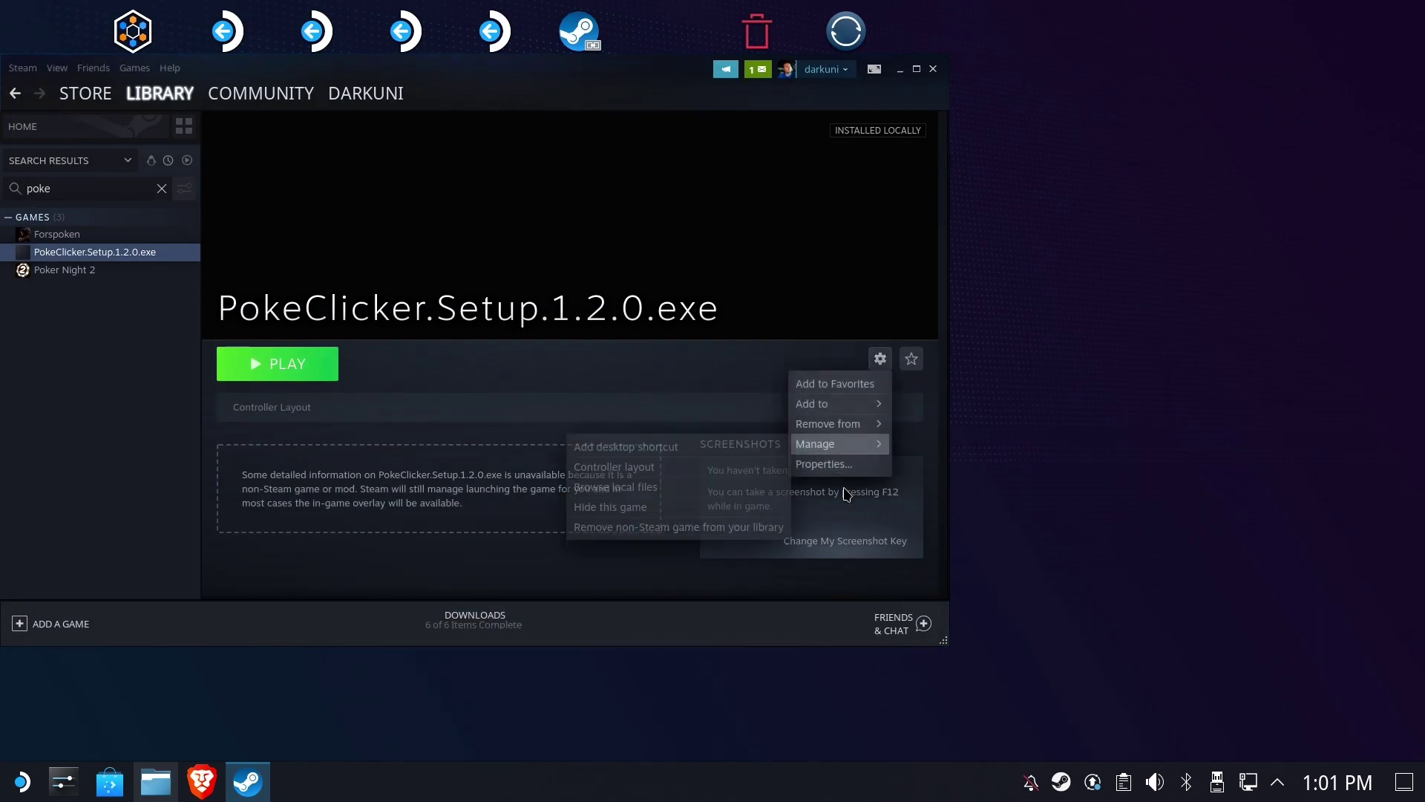
pyautogui.click(845, 468)
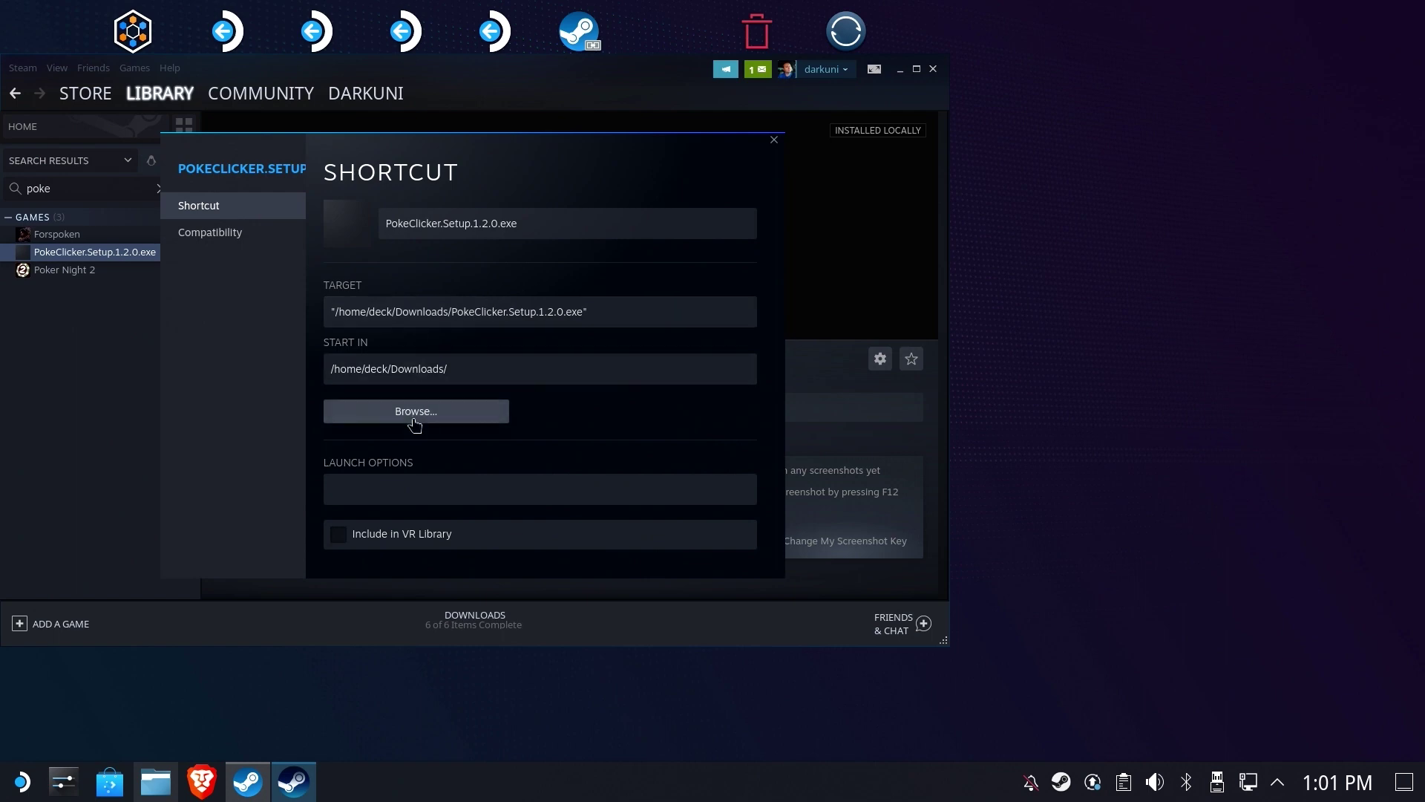
pyautogui.click(416, 416)
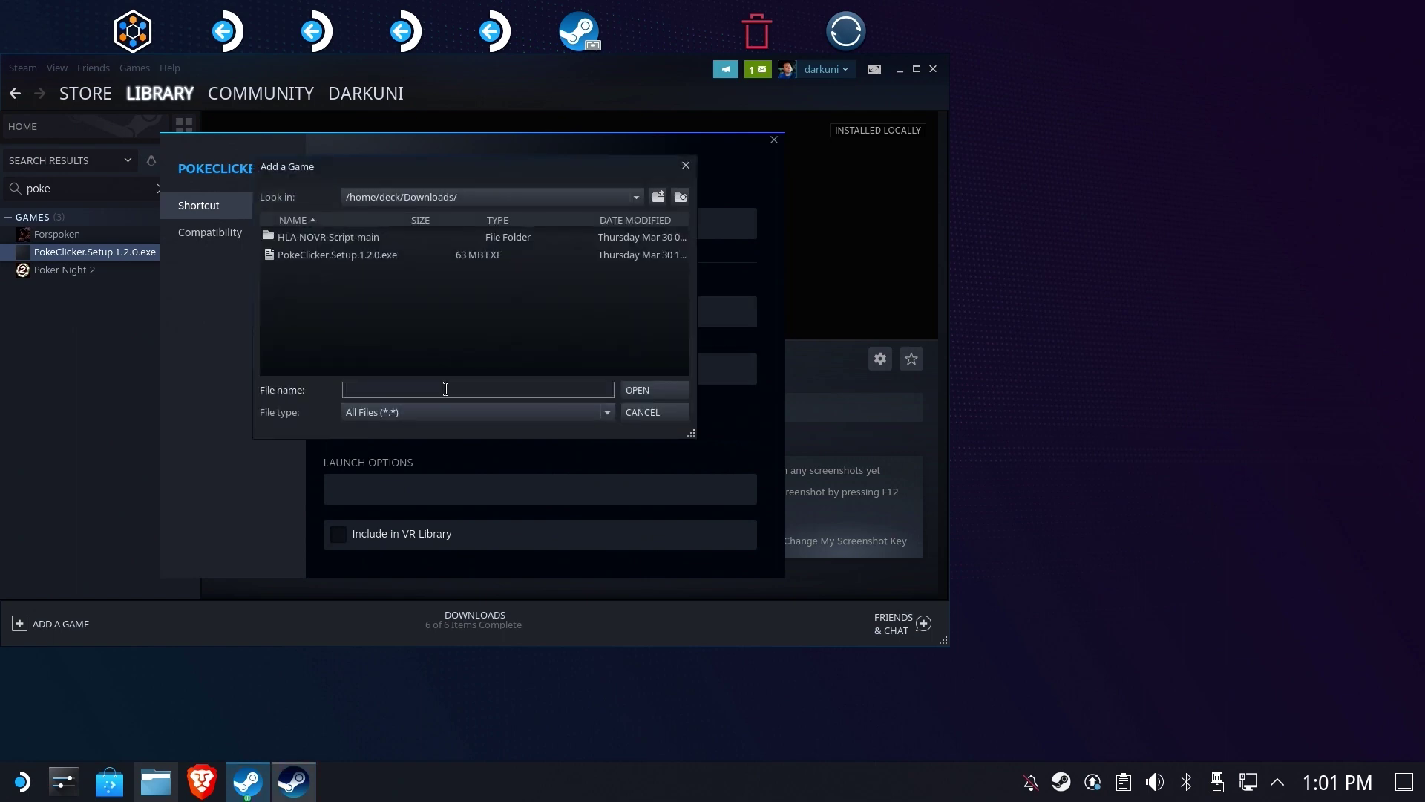
pyautogui.hotkey('ctrl', 'v')
pyautogui.click(627, 394)
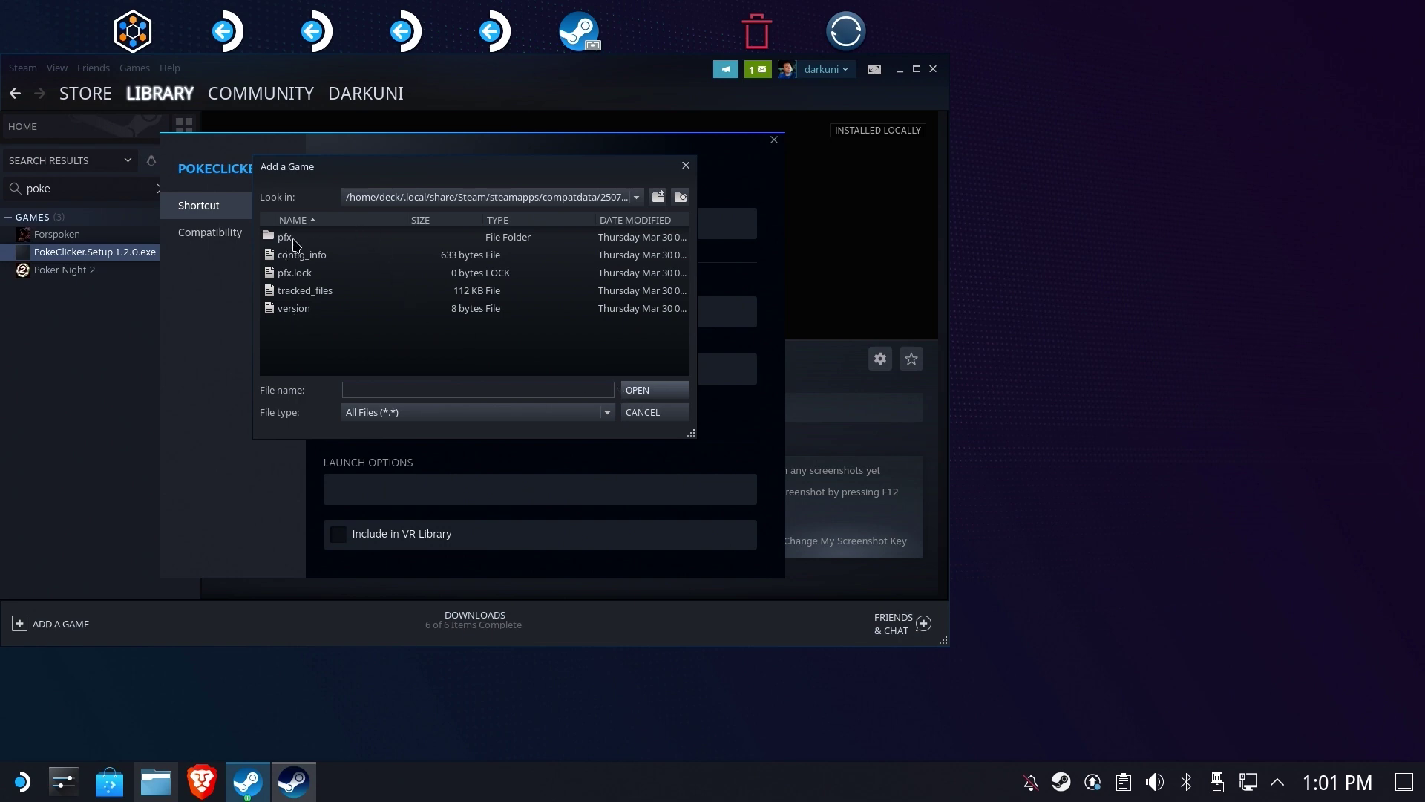
# Set the shortcut's target to PokéClicker.exe in pfx/drive_c/users/steamuser/AppData/Local/Programs/pokeclicker-desktop.
pyautogui.doubleClick(286, 237)
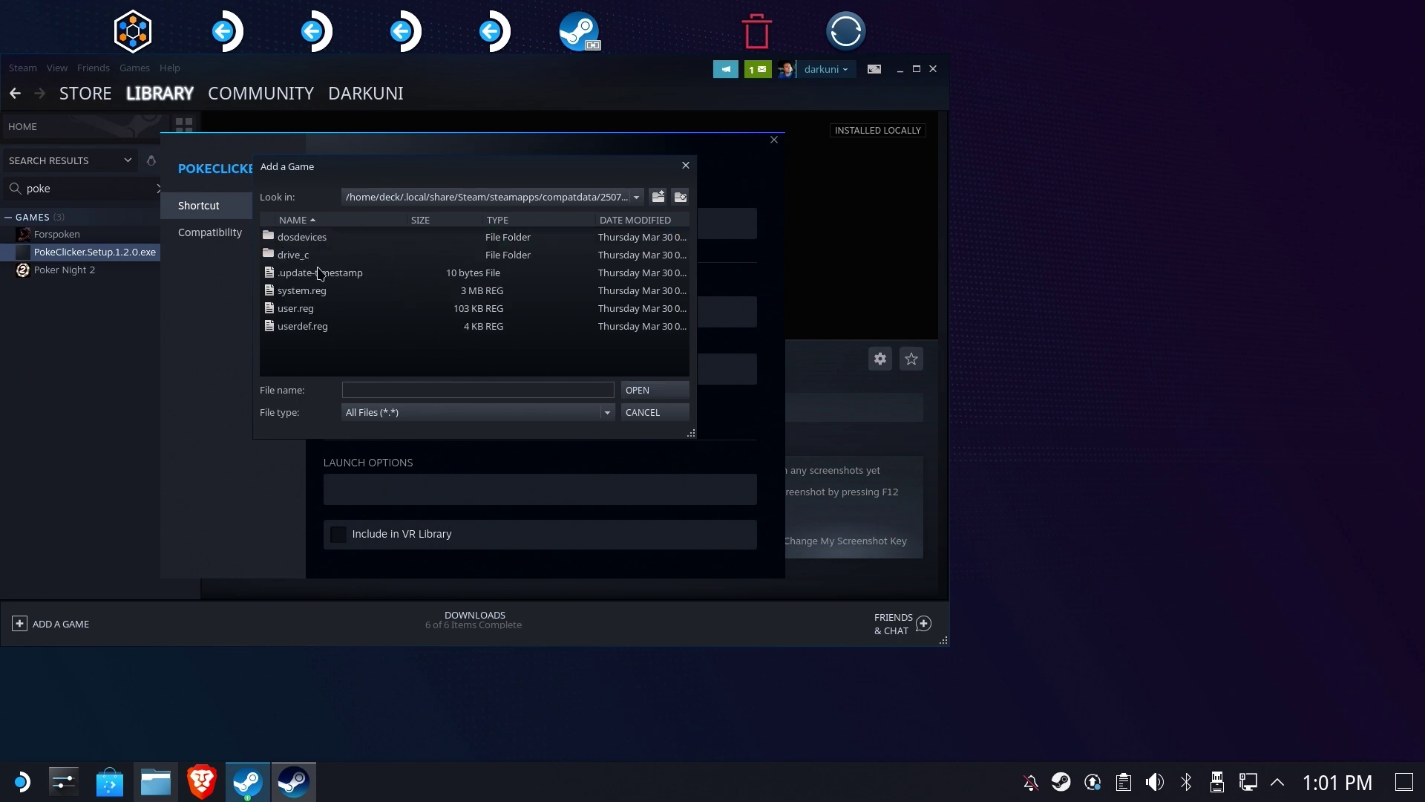
pyautogui.doubleClick(302, 257)
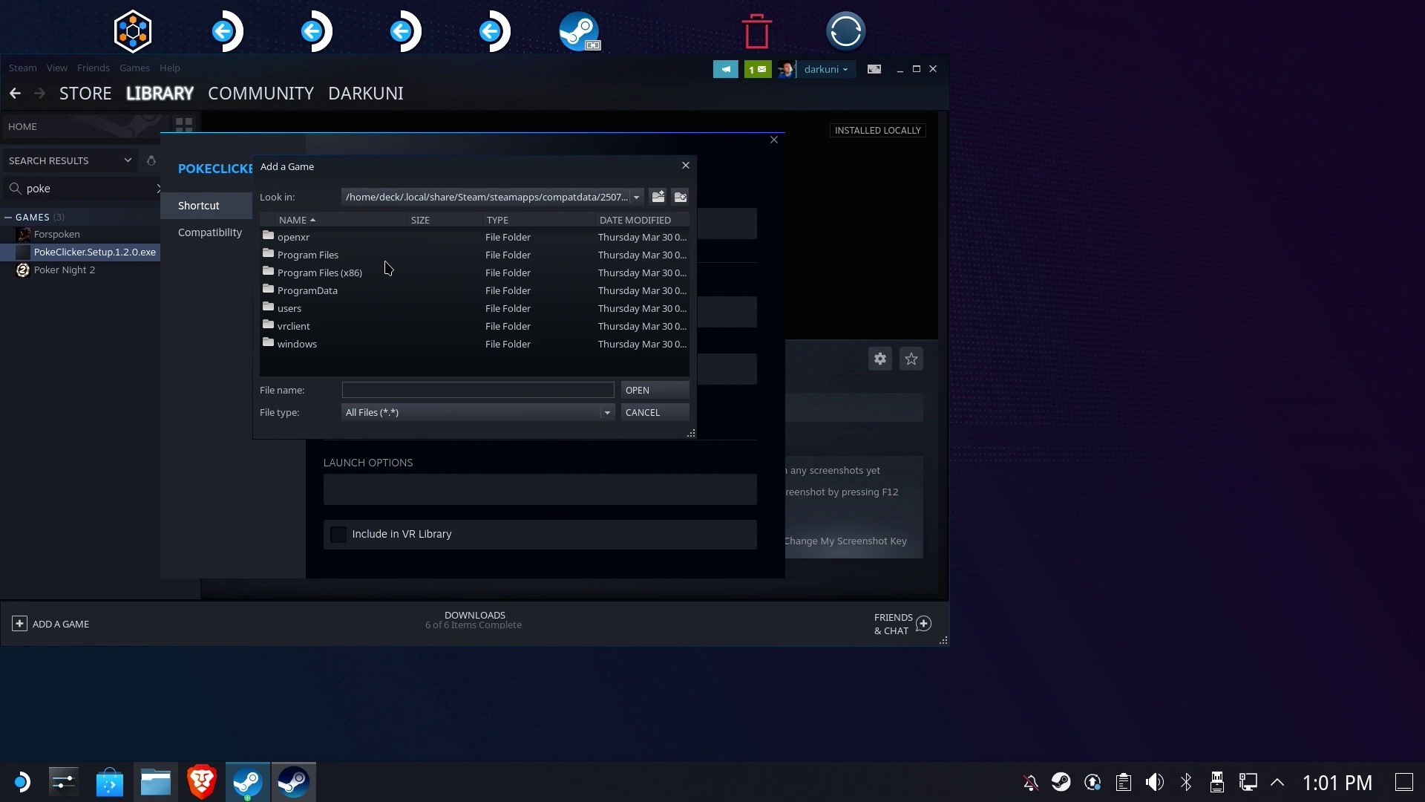
pyautogui.doubleClick(286, 306)
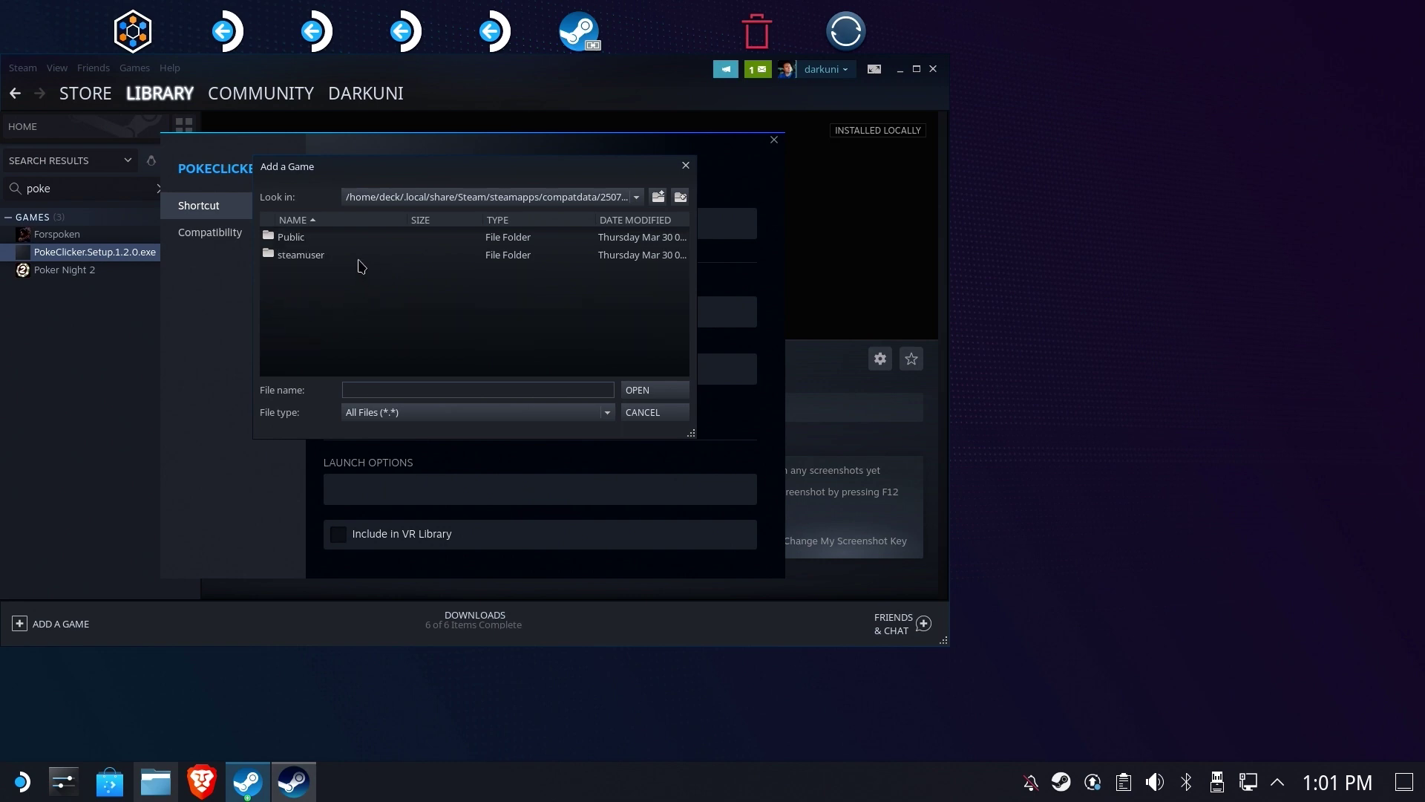
pyautogui.doubleClick(304, 256)
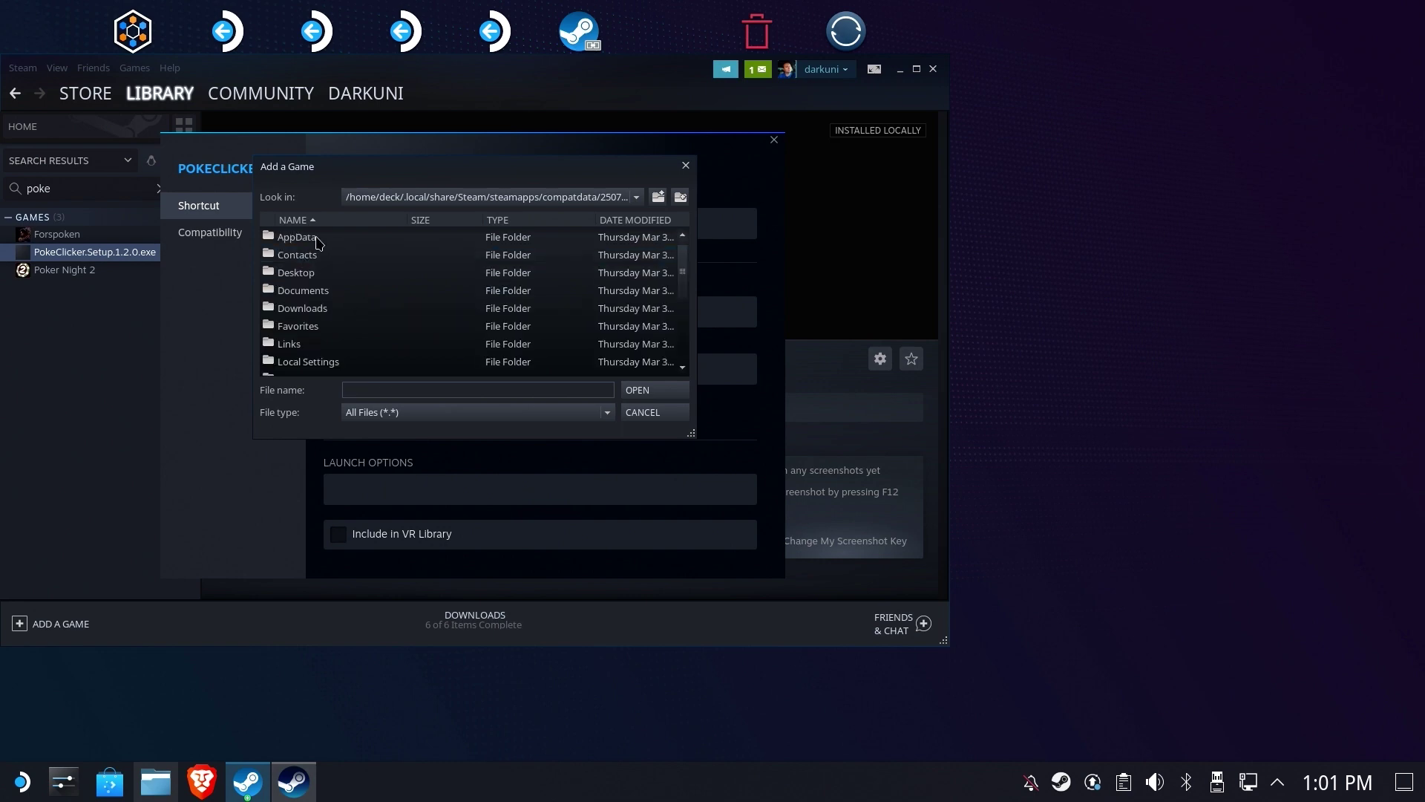
pyautogui.doubleClick(317, 240)
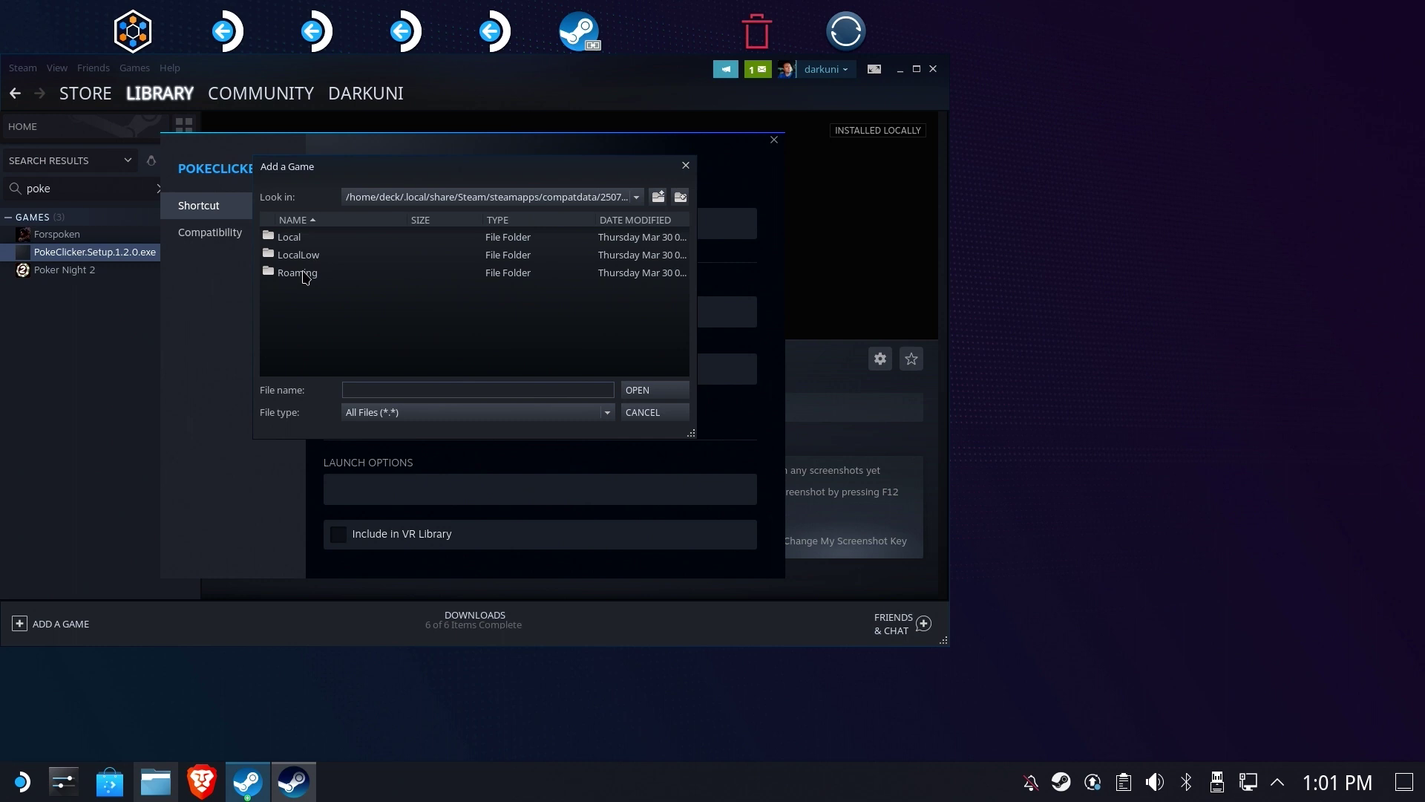
pyautogui.doubleClick(289, 238)
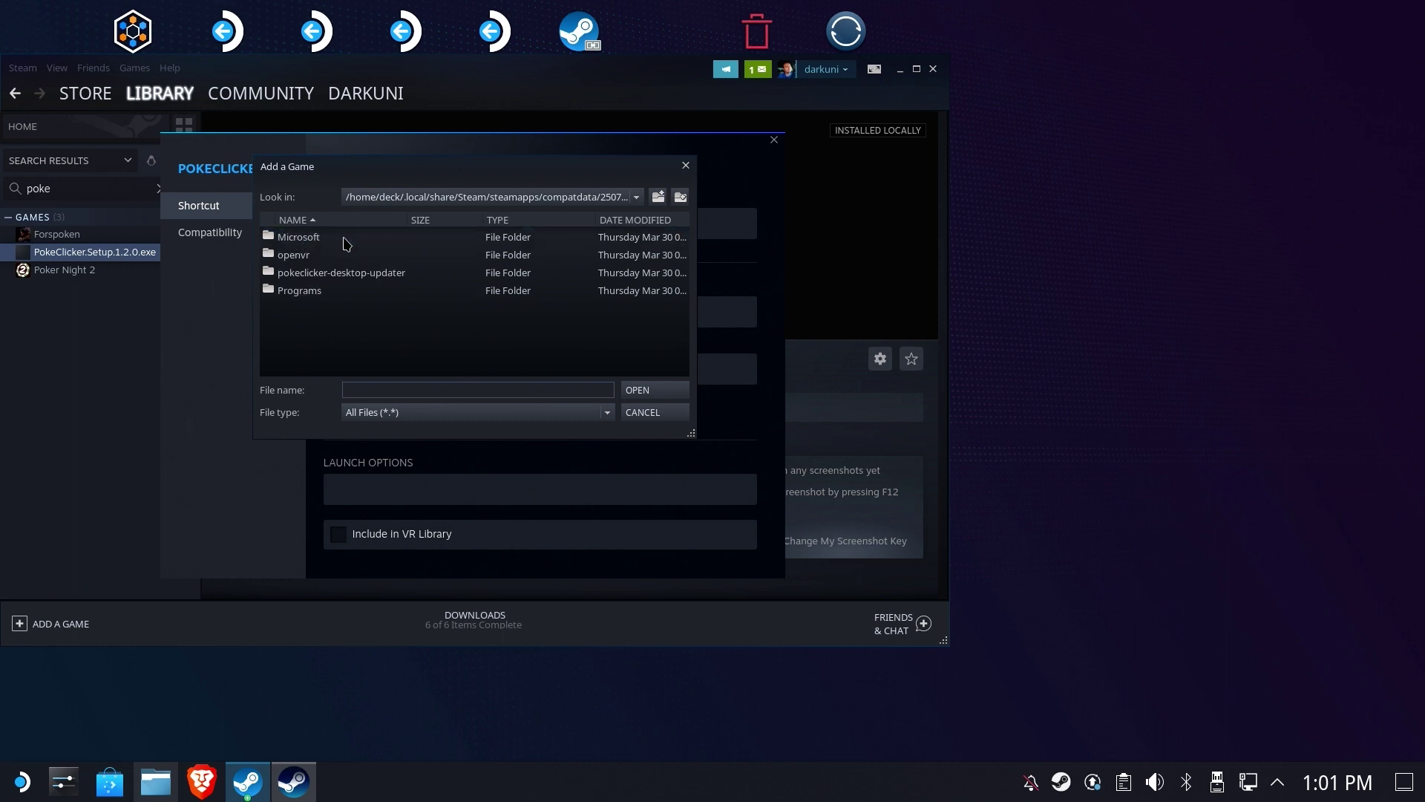
pyautogui.doubleClick(300, 294)
pyautogui.doubleClick(331, 239)
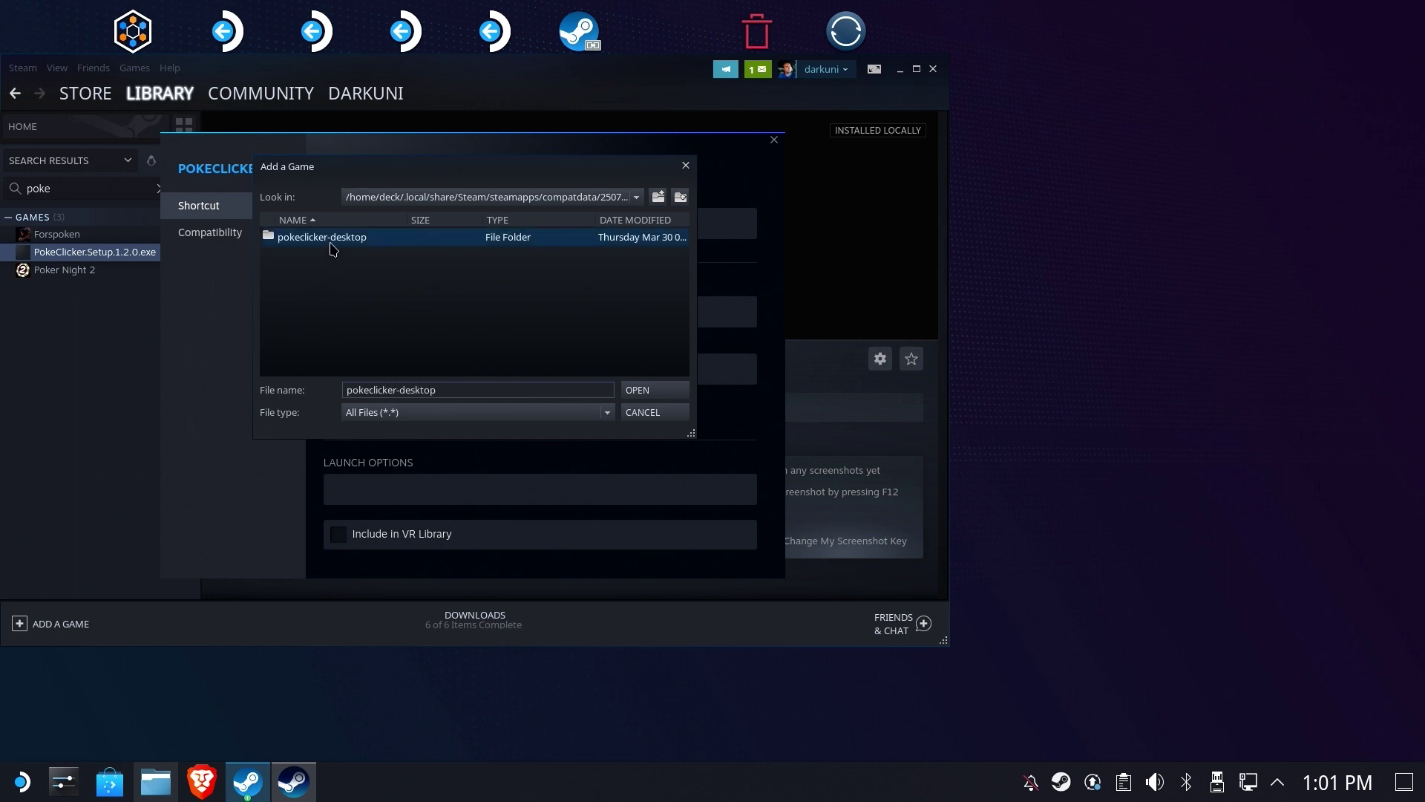
pyautogui.scroll(-2, 416, 262)
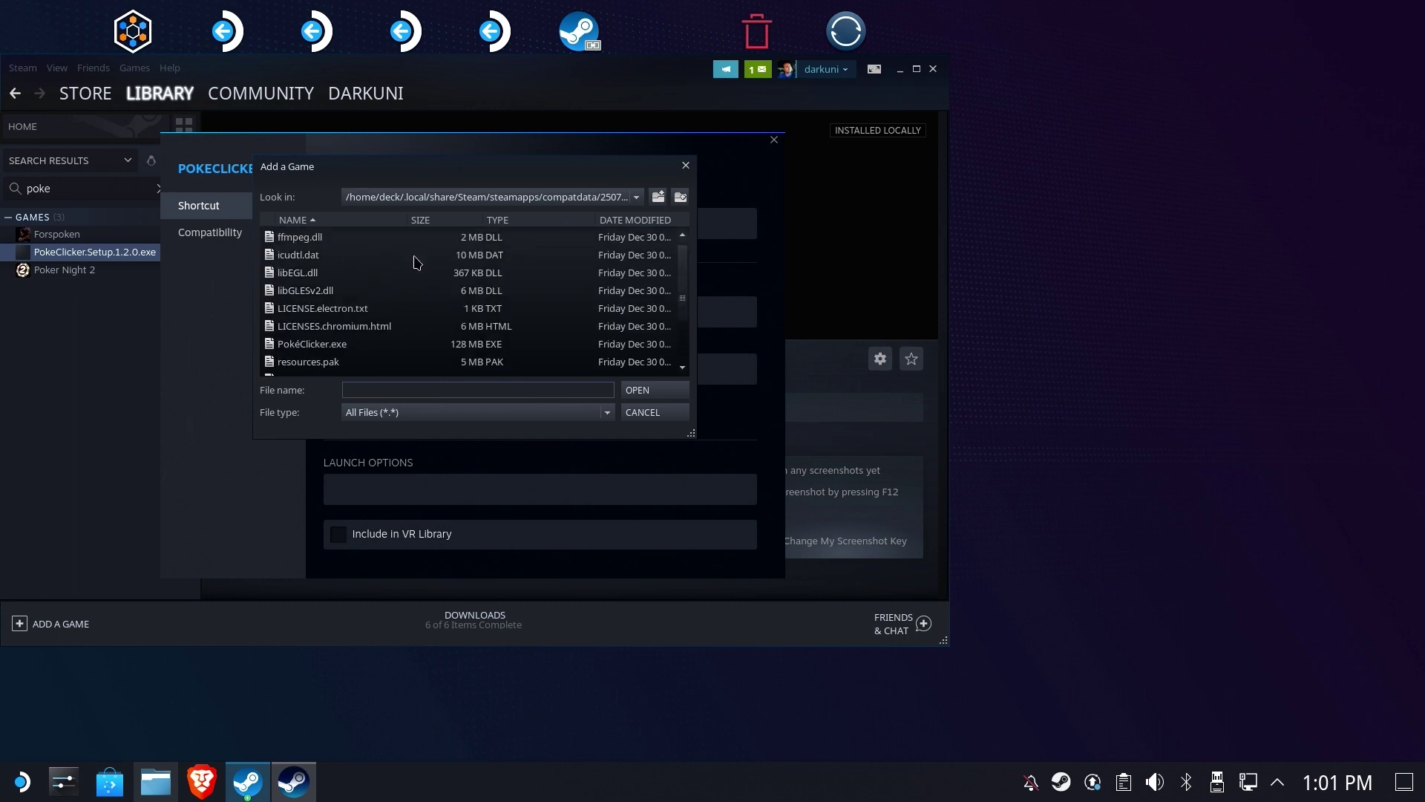
pyautogui.scroll(-2, 416, 262)
pyautogui.click(310, 279)
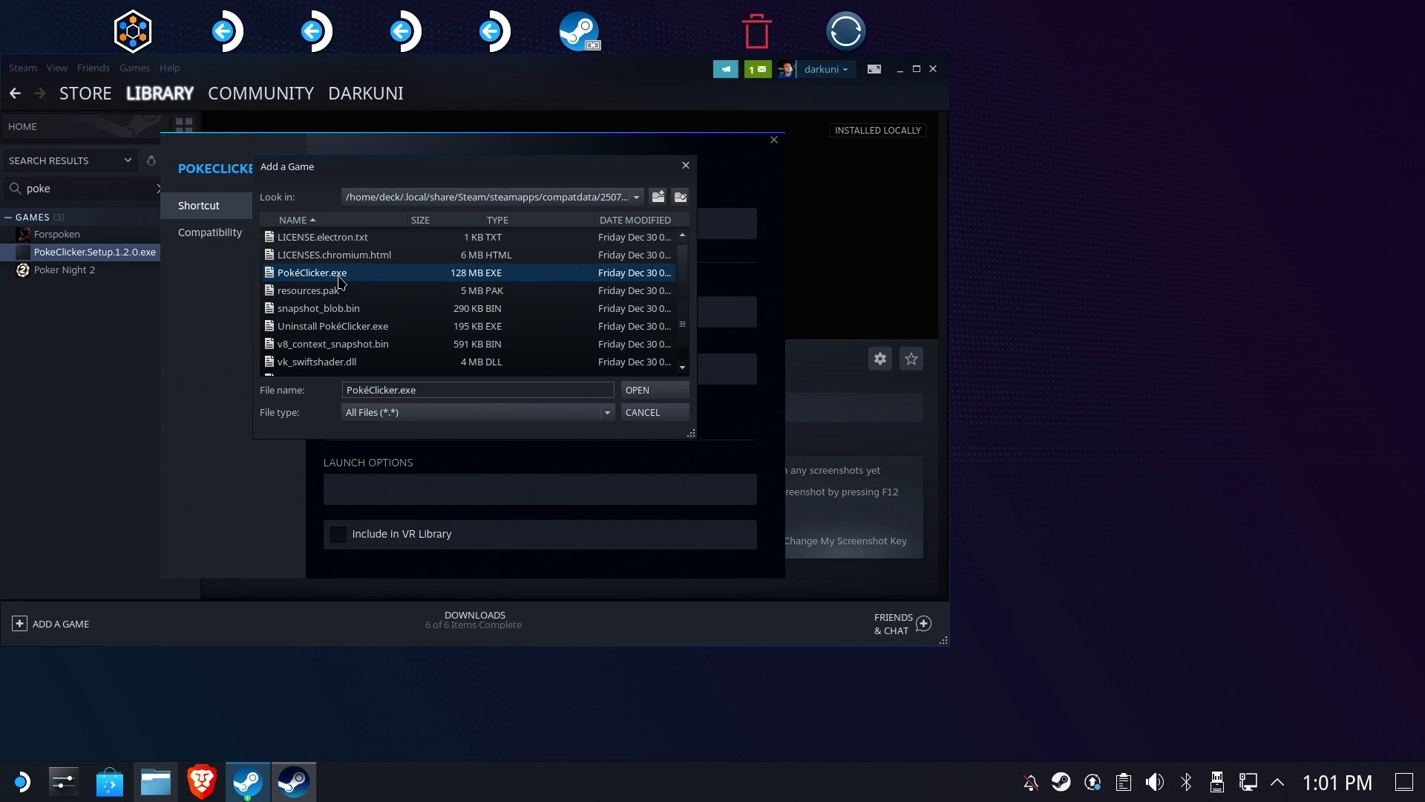
pyautogui.click(631, 392)
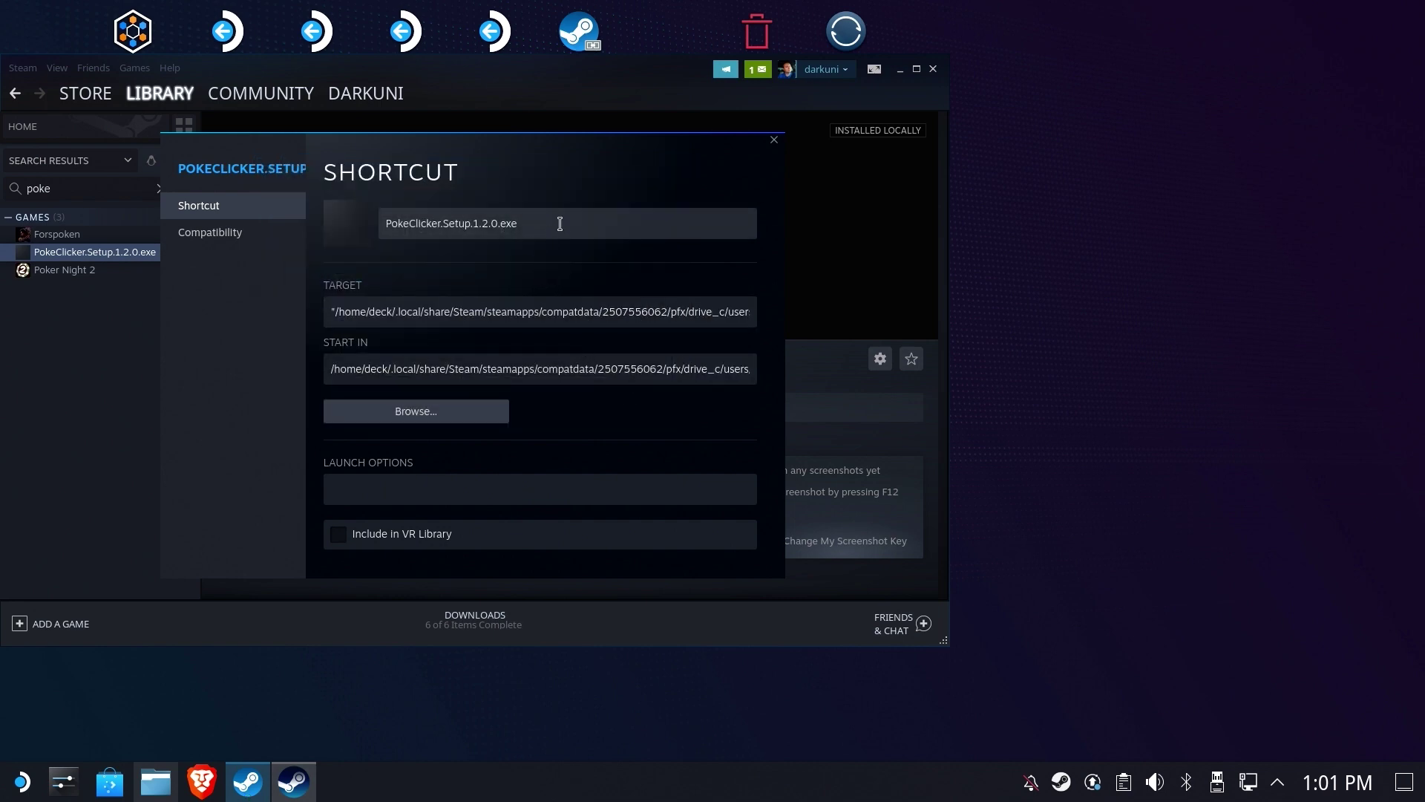
# Rename the shortcut to PokeClicker and close its properties.
pyautogui.click(510, 223)
pyautogui.keyDown('shift'); pyautogui.click(443, 225); pyautogui.keyUp('shift')
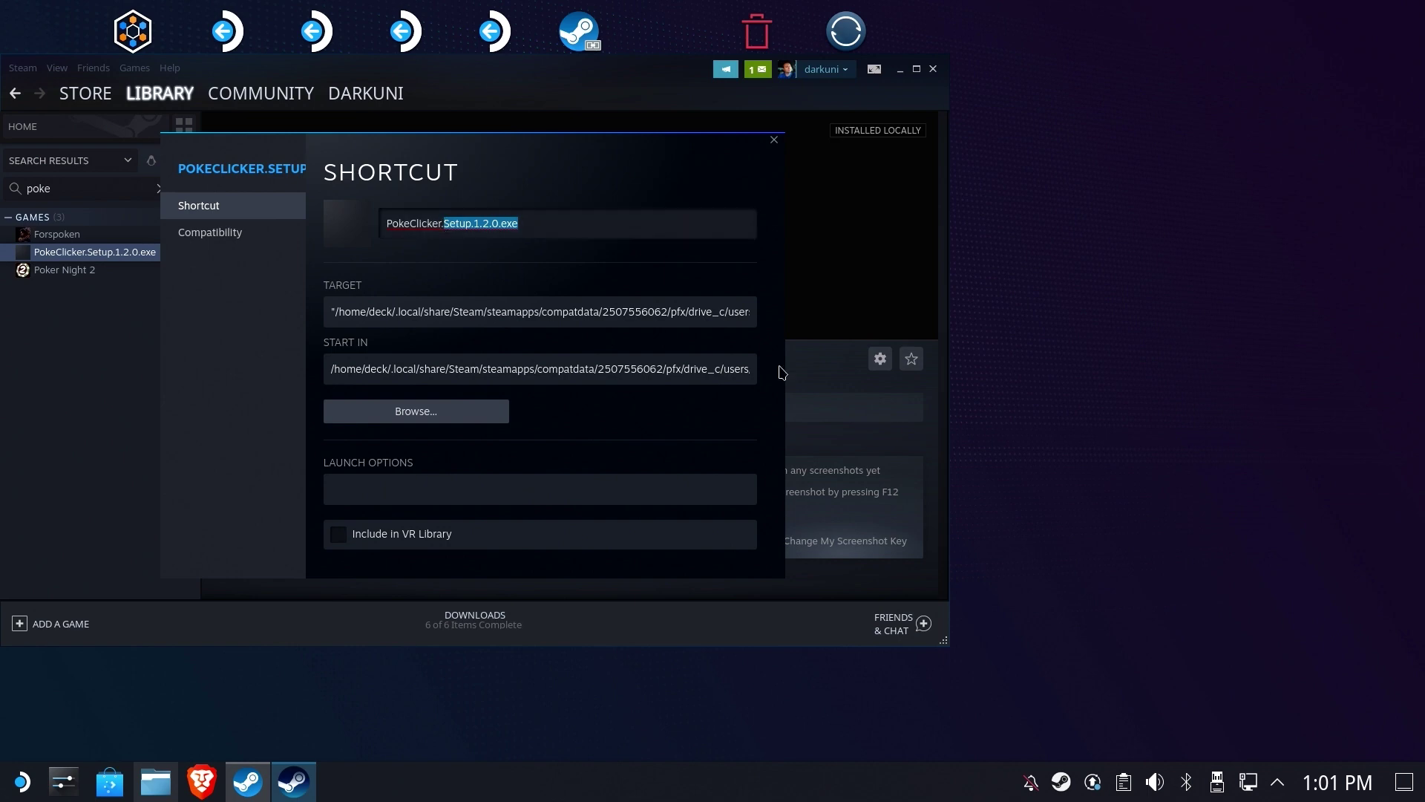
pyautogui.press('BackSpace')
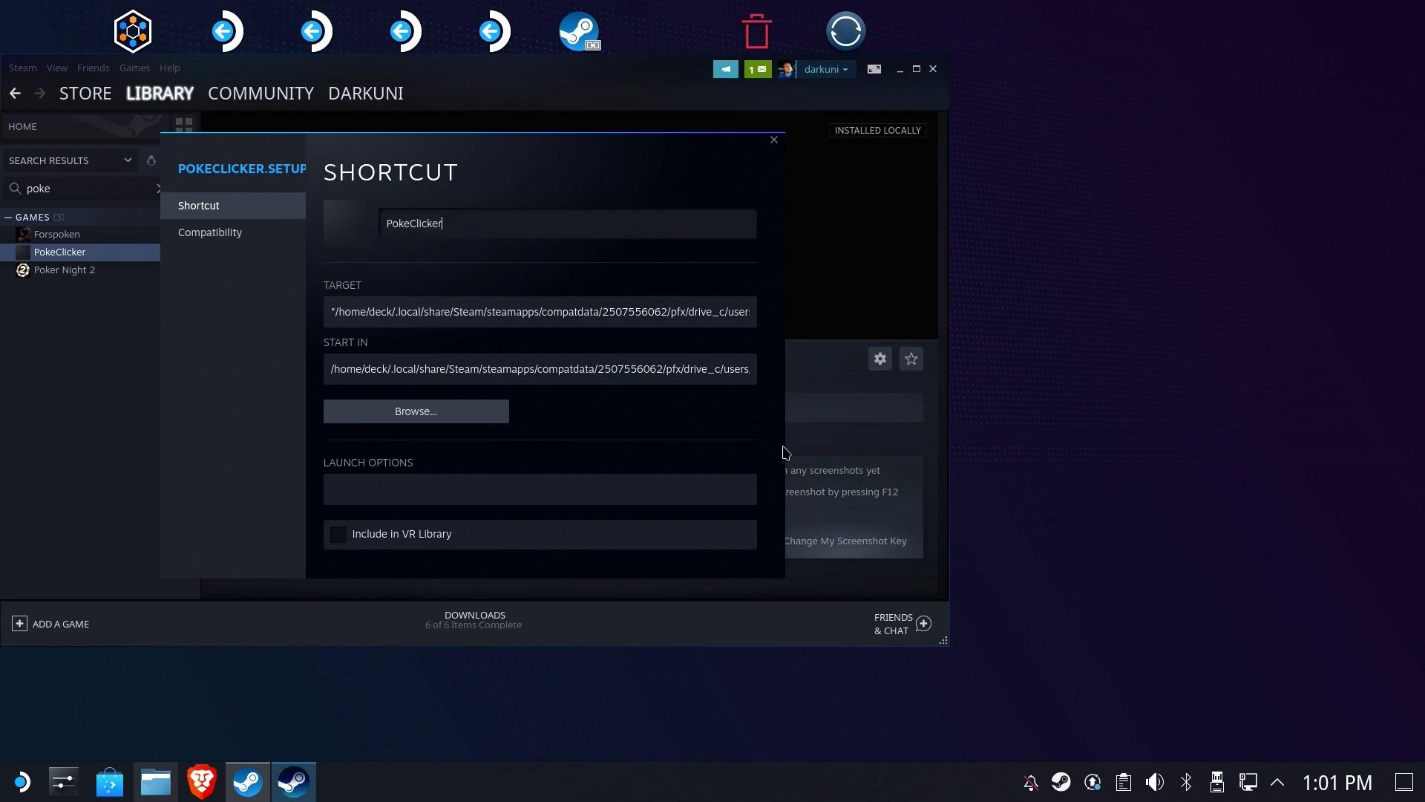
pyautogui.click(773, 141)
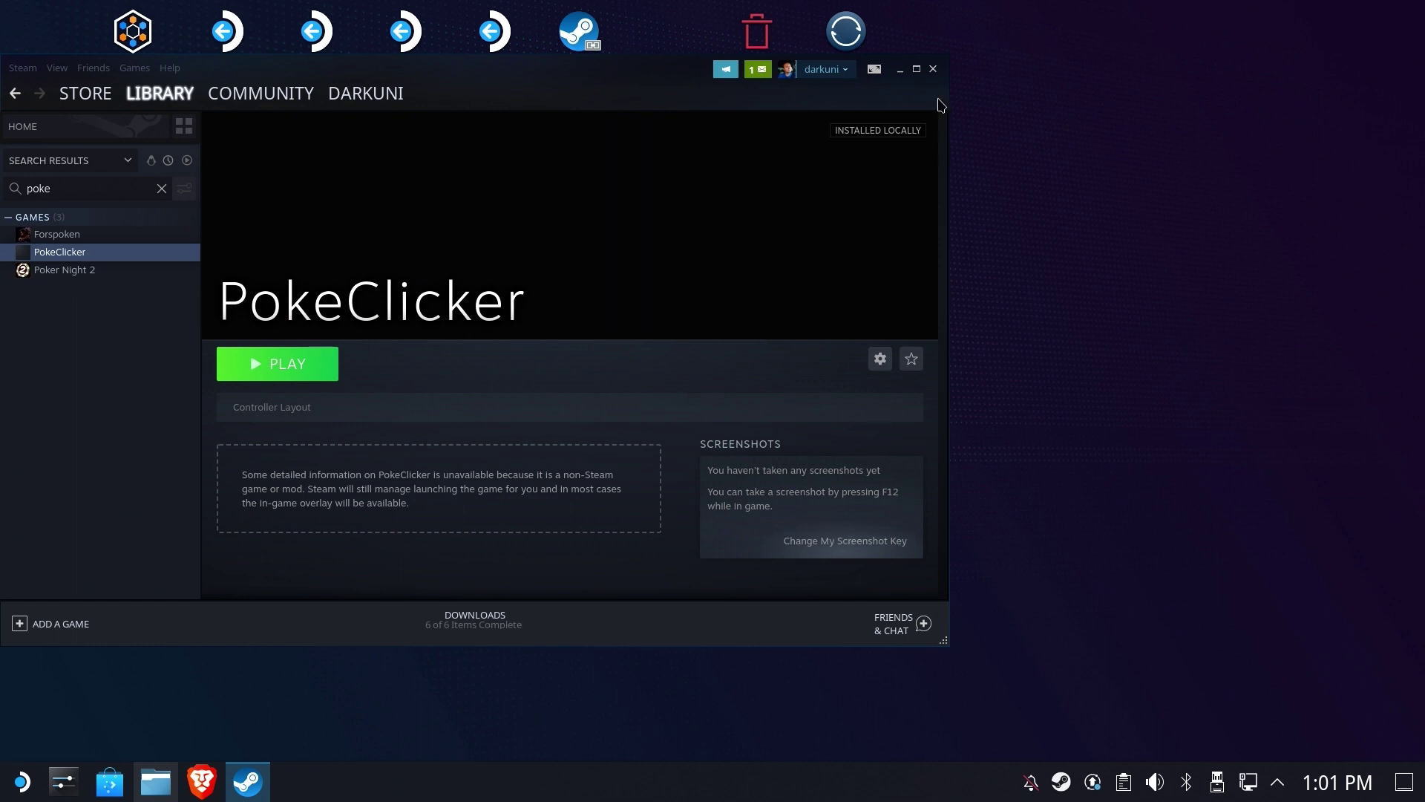
# Launch PokeClicker, move the game window clear of the Steam window and start a new save.
pyautogui.click(278, 362)
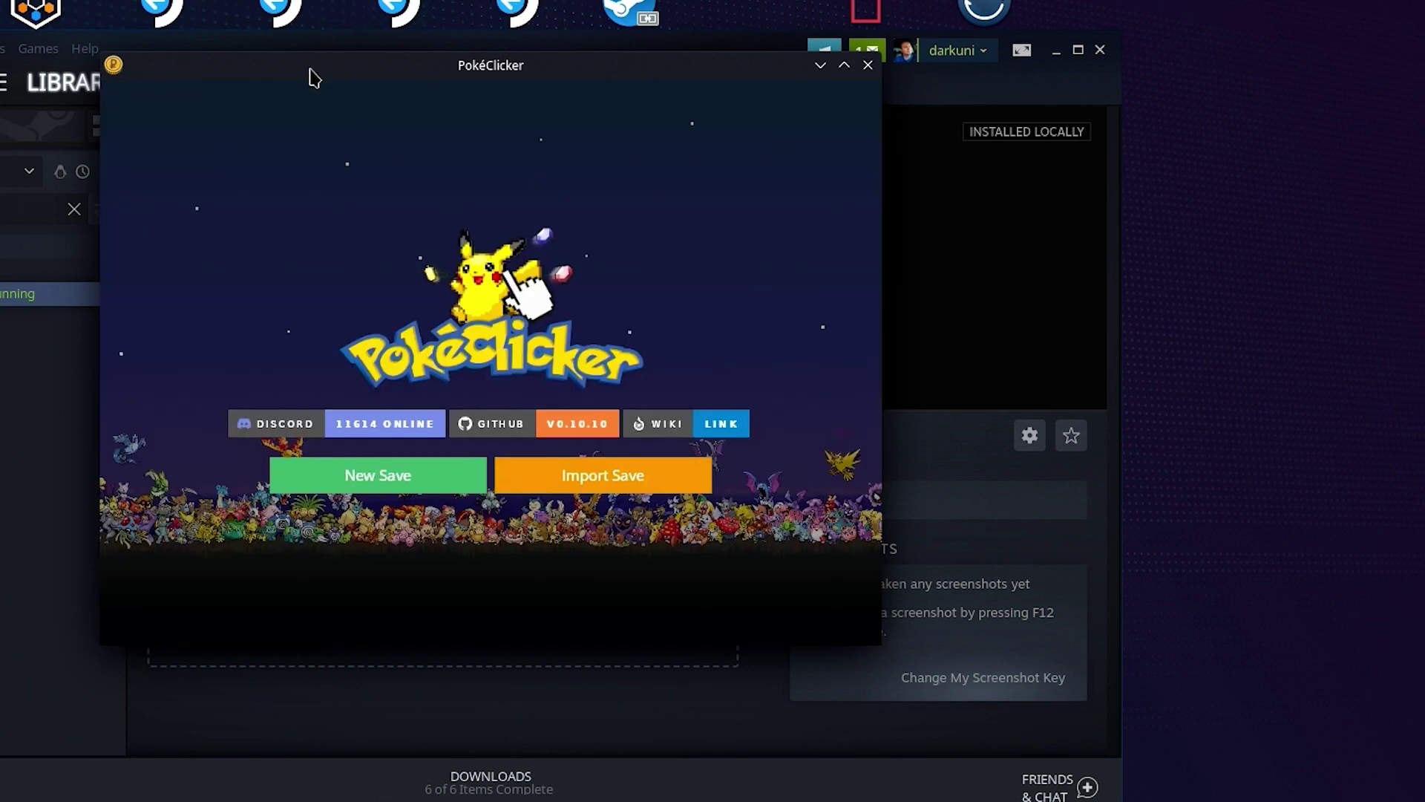
pyautogui.moveTo(312, 76); pyautogui.dragTo(851, 154)
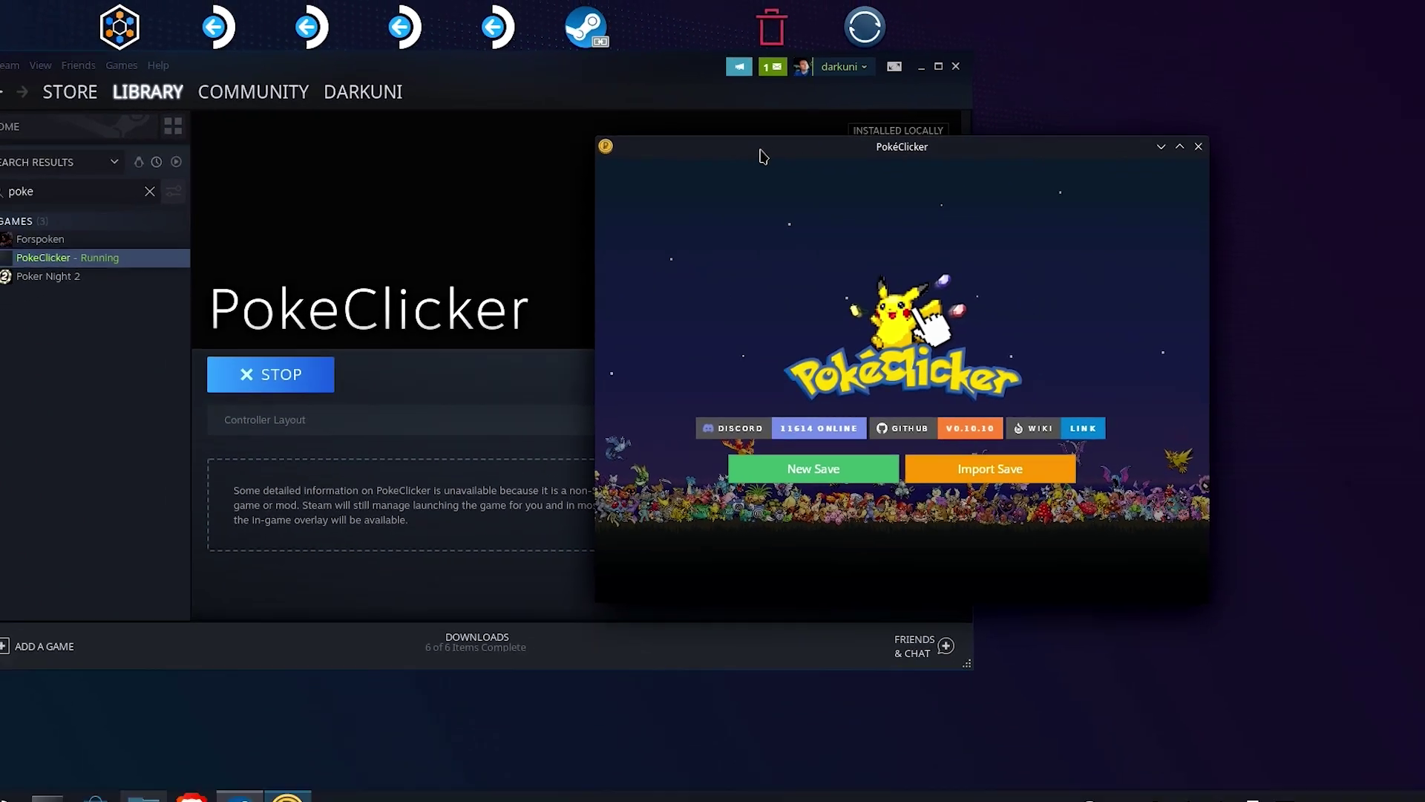
pyautogui.click(815, 456)
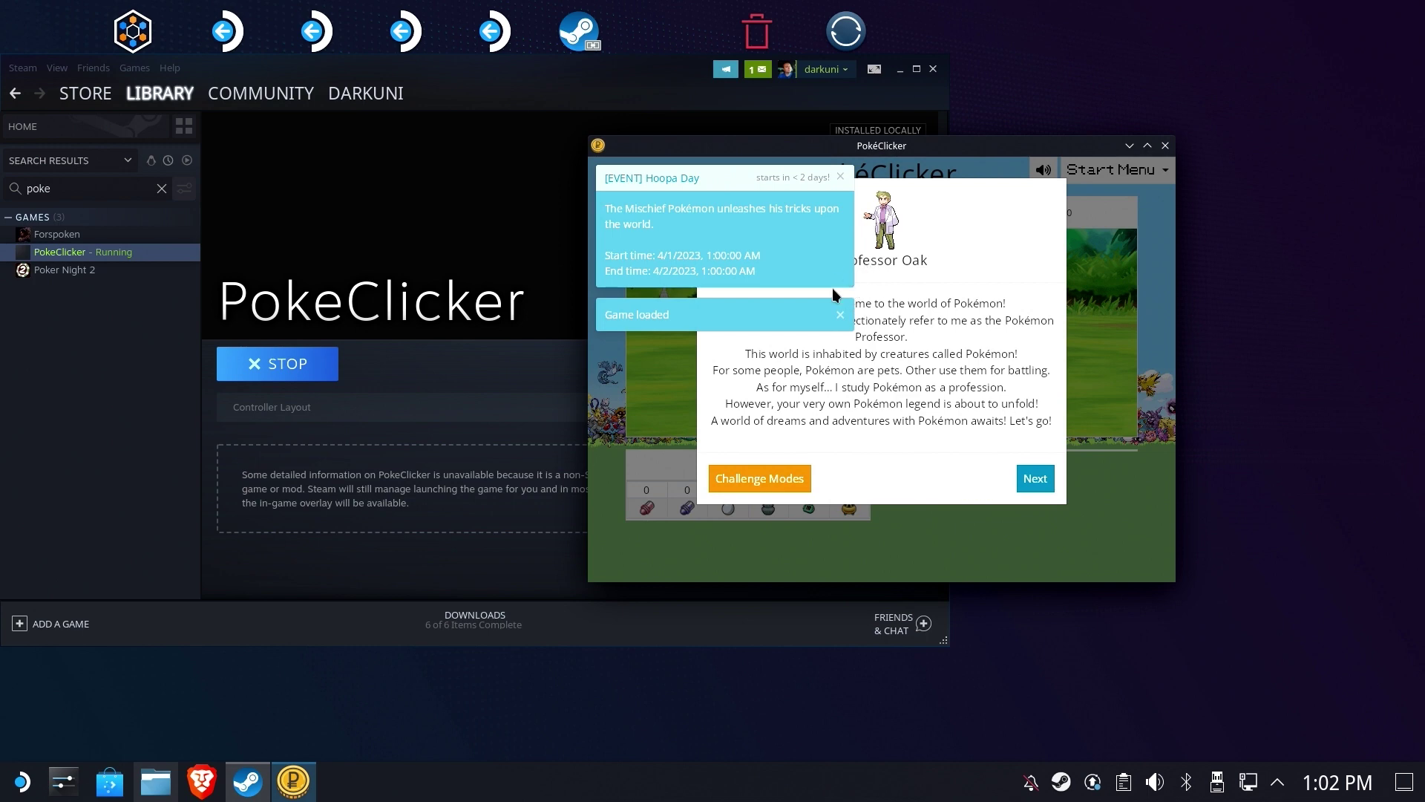
# Dismiss the game notifications, continue past Professor Oak's introduction and choose Charmander to fight.
pyautogui.click(840, 315)
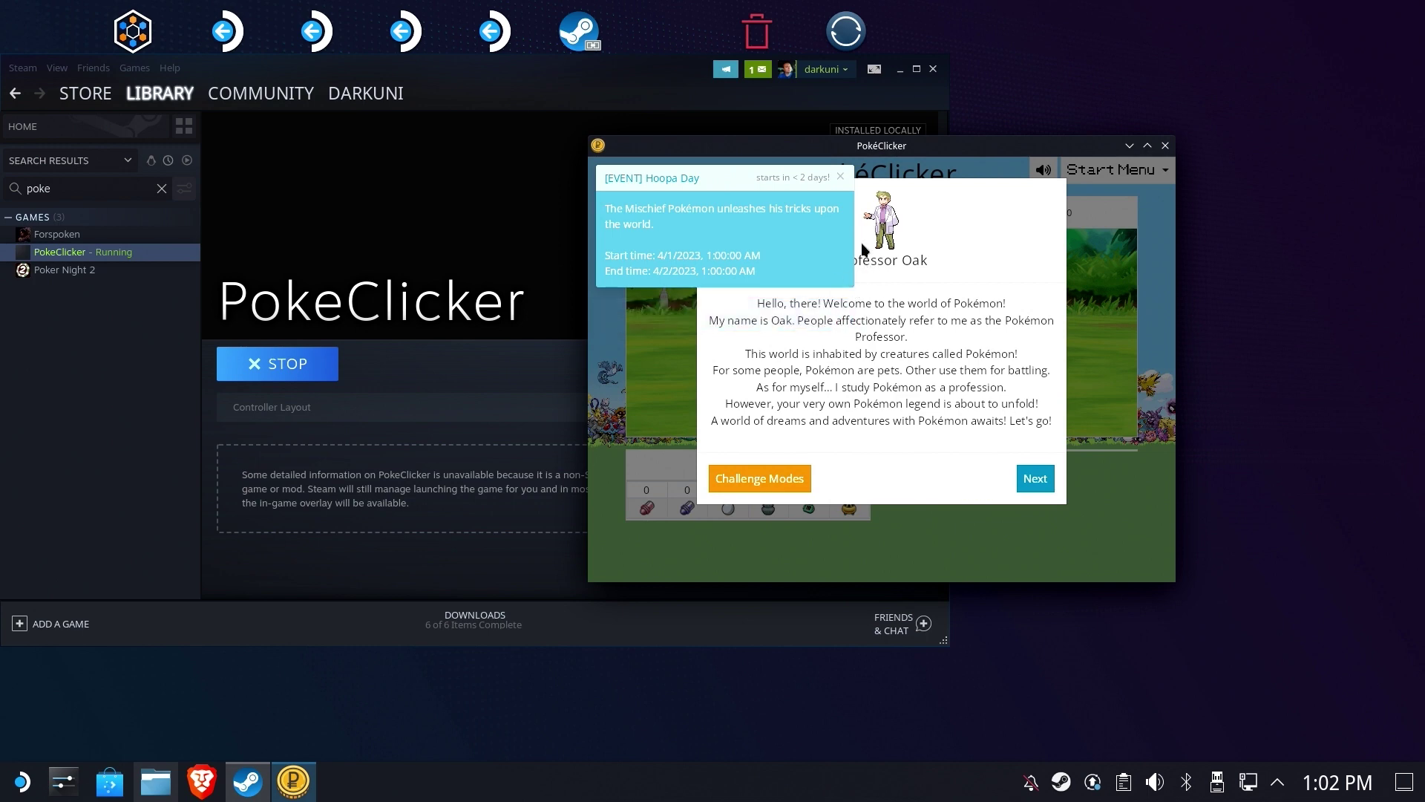
pyautogui.click(842, 178)
pyautogui.click(1026, 473)
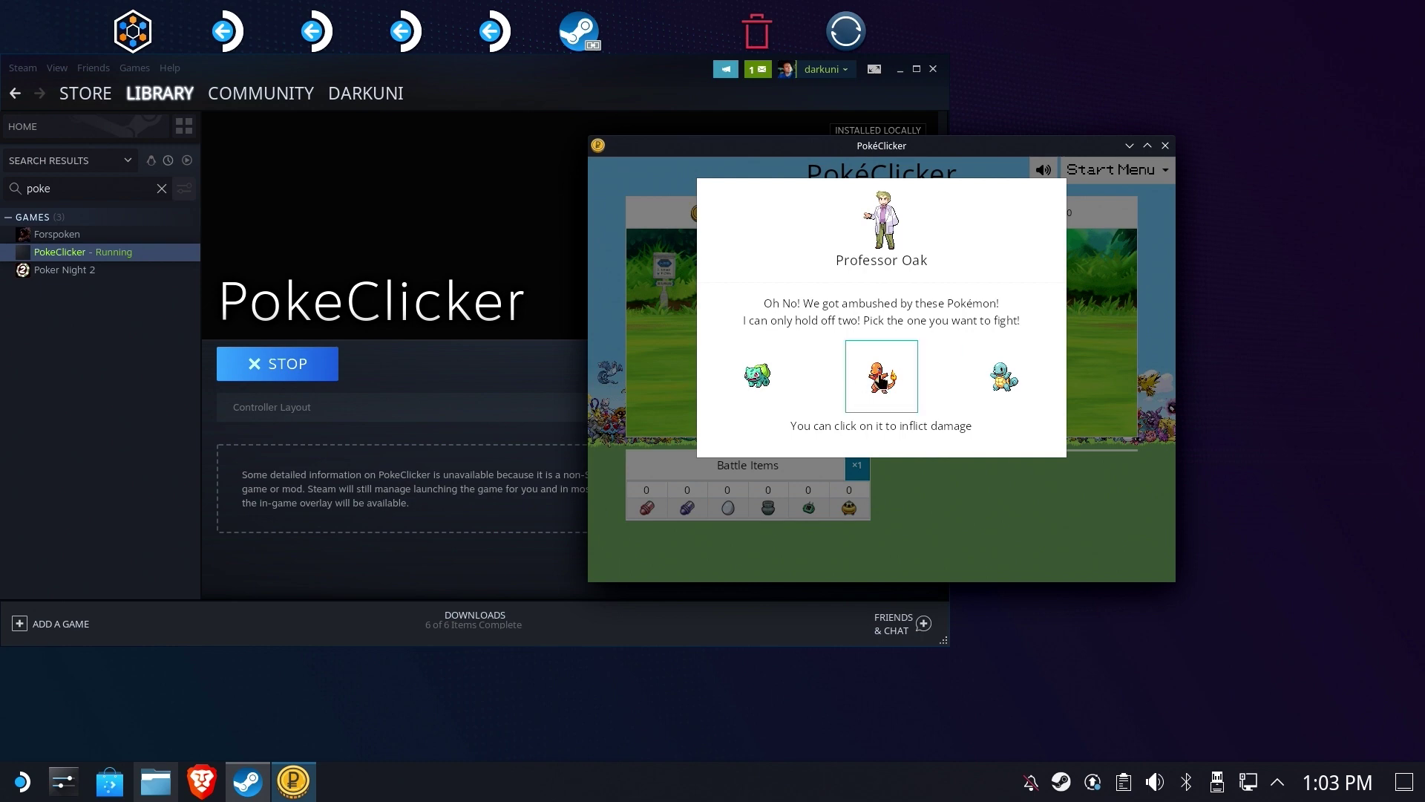
pyautogui.click(881, 380)
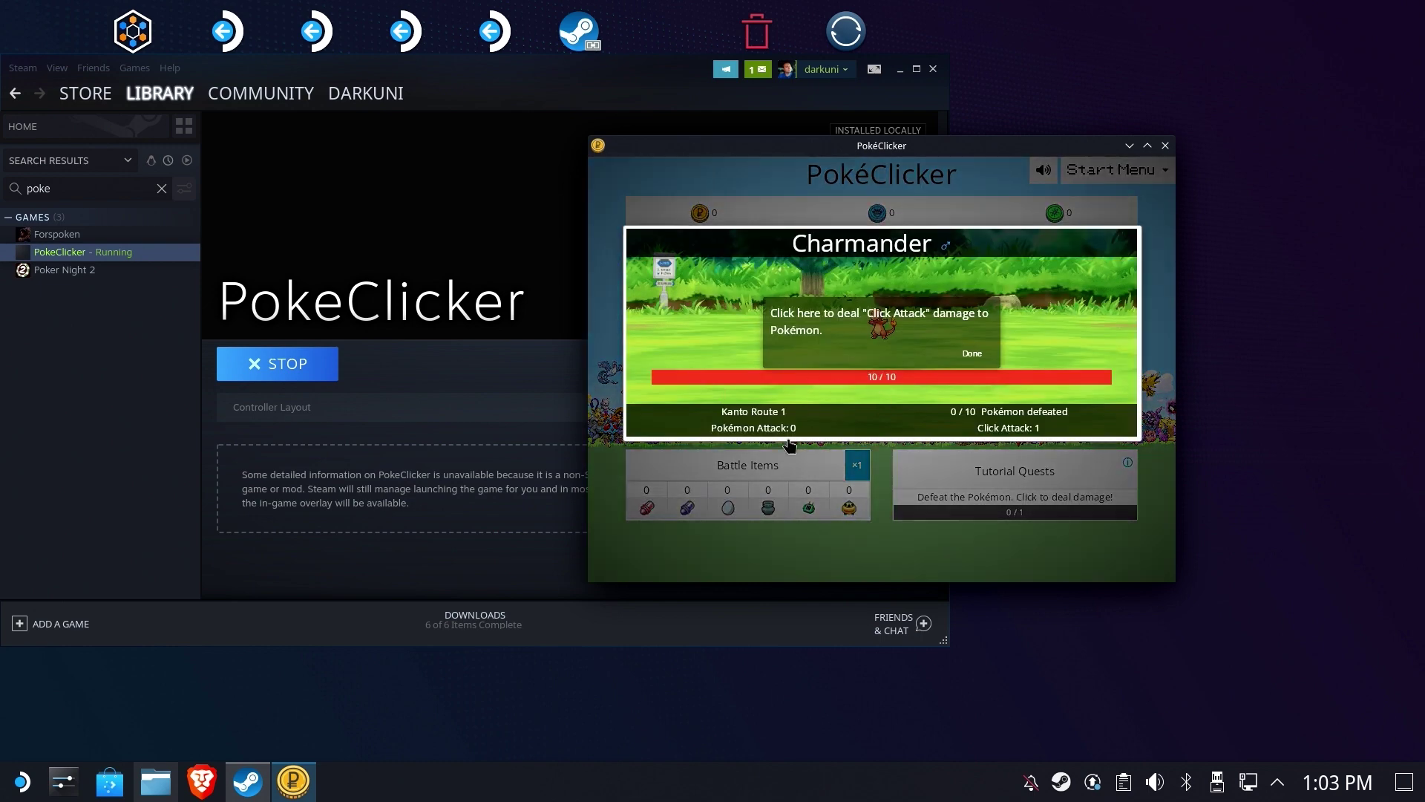
# Close the game and the Steam window, and return the Steam Deck to Gaming Mode.
pyautogui.click(1165, 146)
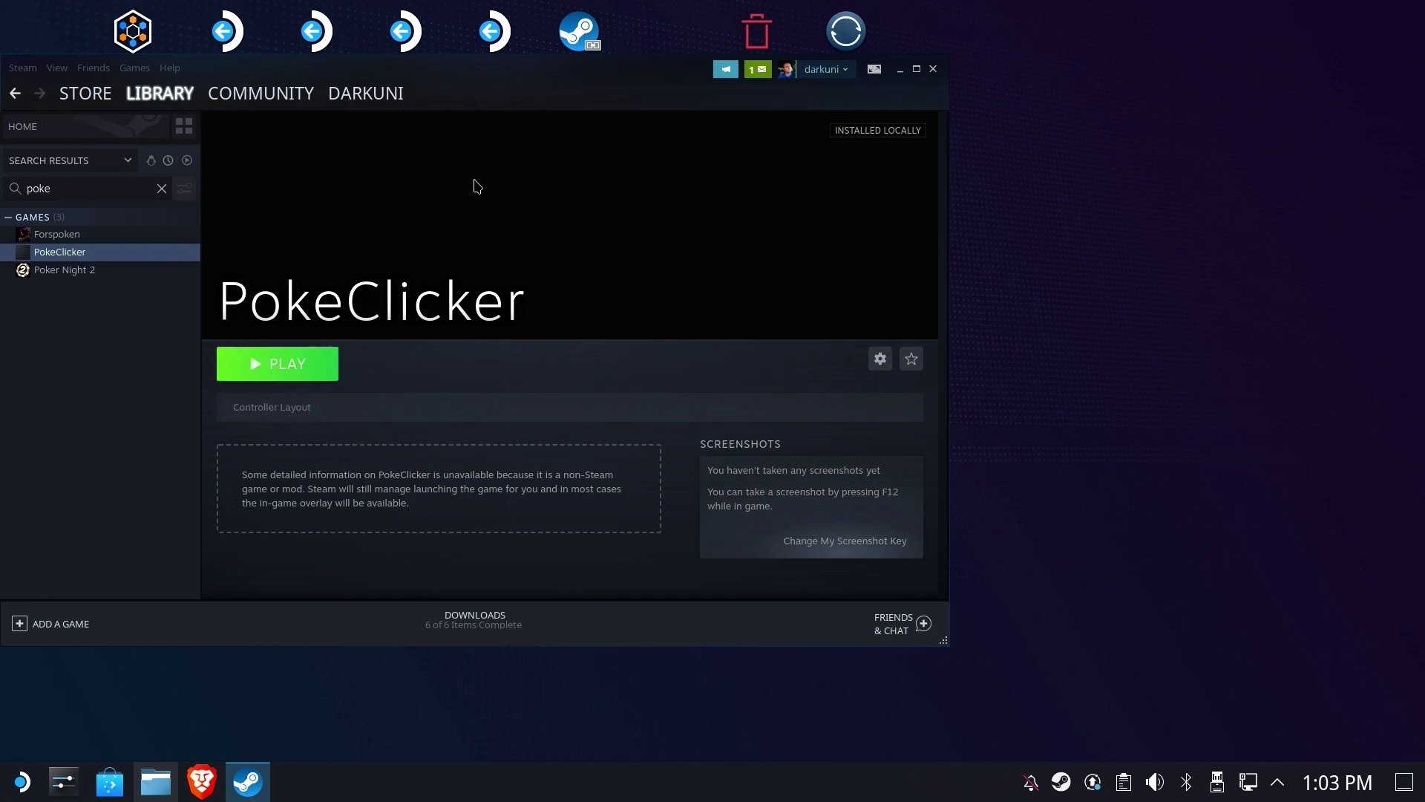
pyautogui.click(933, 69)
pyautogui.doubleClick(490, 31)
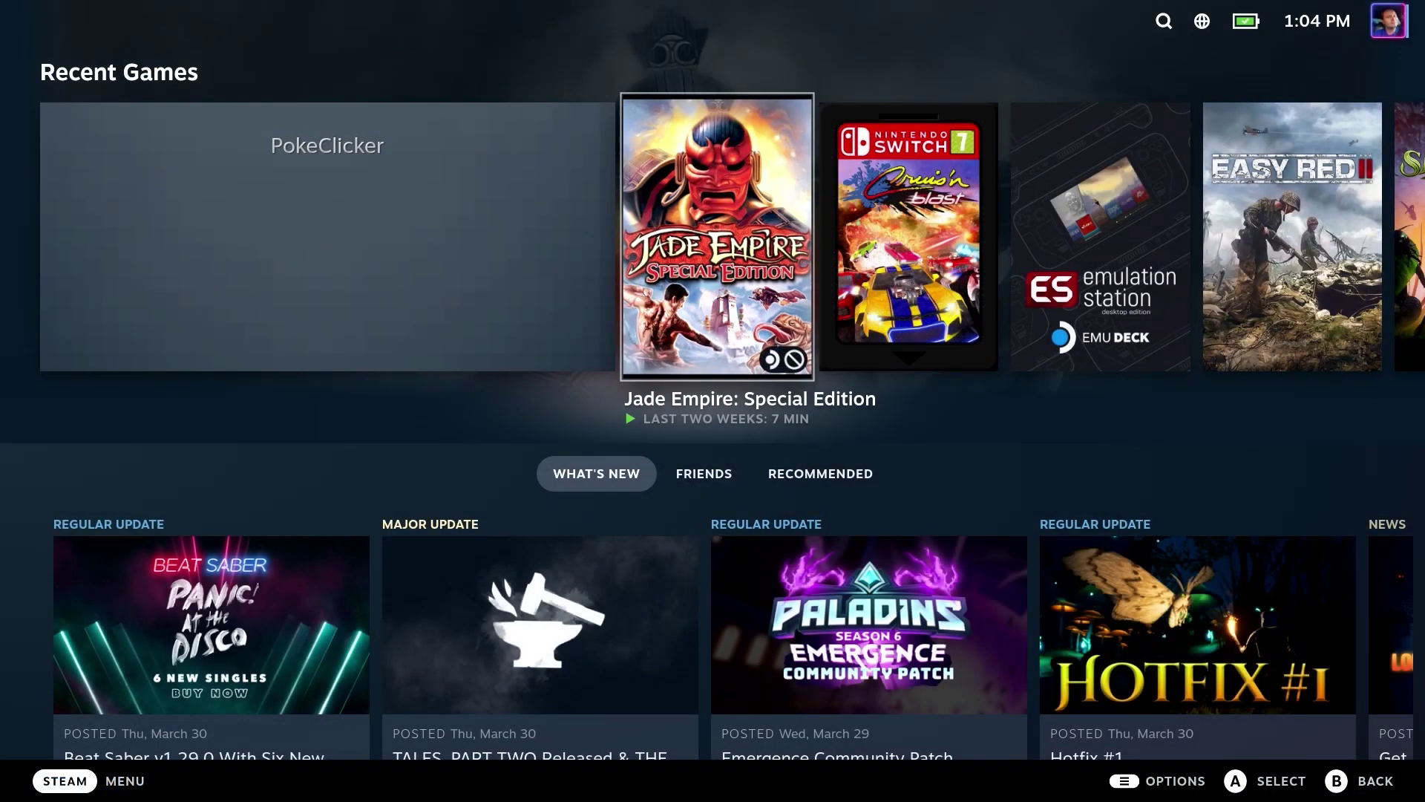
# Launch PokeClicker from Recent Games in Gaming Mode and start a new save.
pyautogui.press('Left')
pyautogui.press('Return')
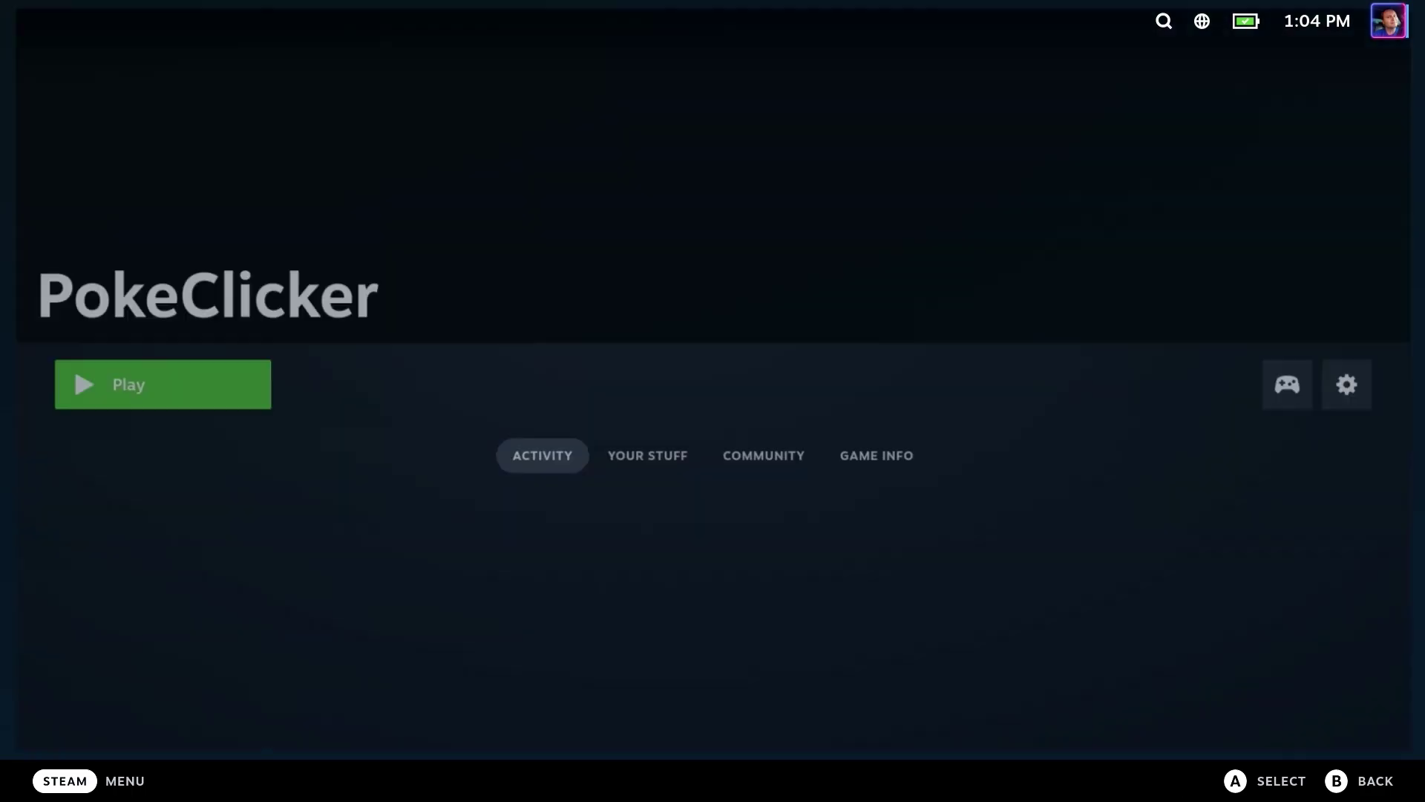
pyautogui.press('Return')
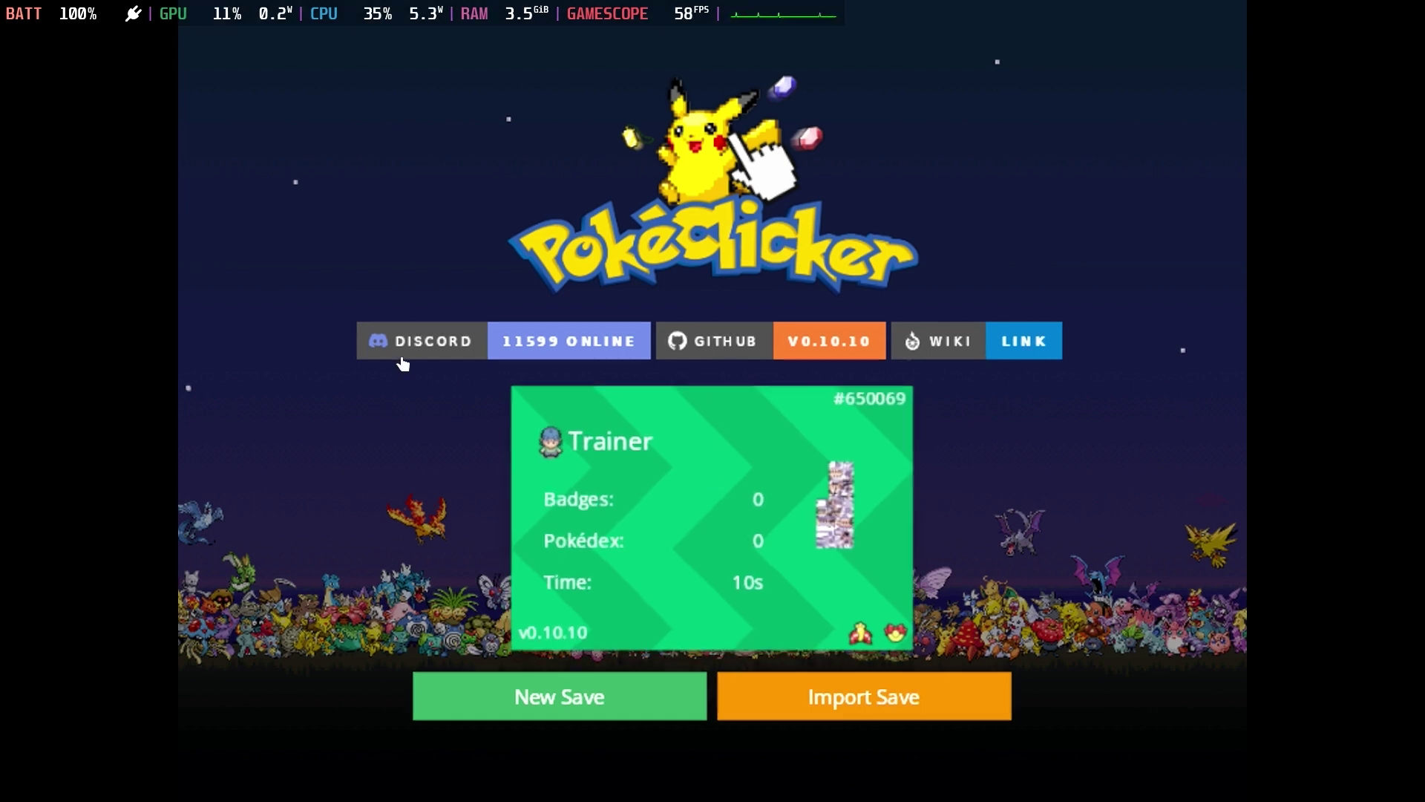
pyautogui.click(518, 694)
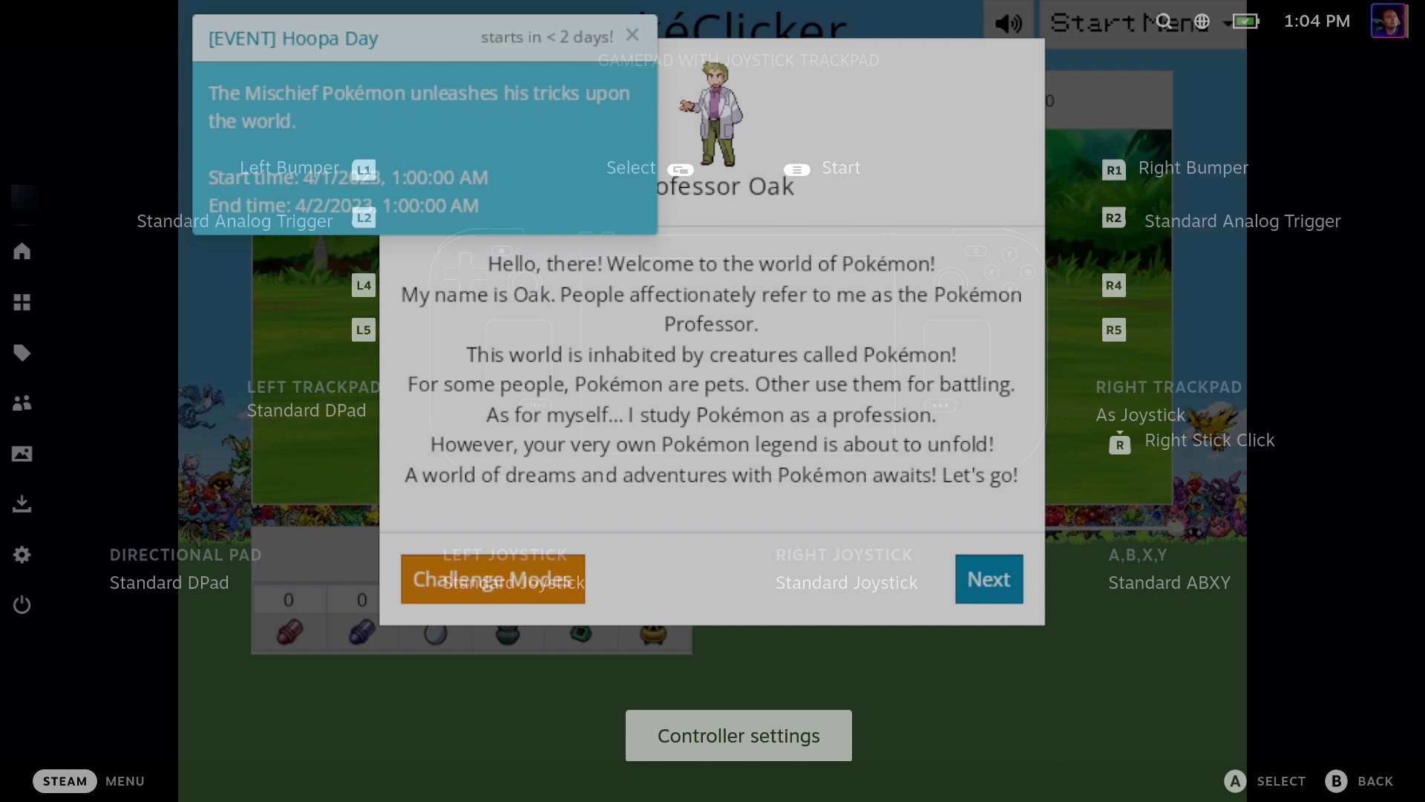
# Browse the controller layout templates and apply the Gamepad with Mouse Trackpad template to PokeClicker.
pyautogui.press('Up')
pyautogui.press('Return')
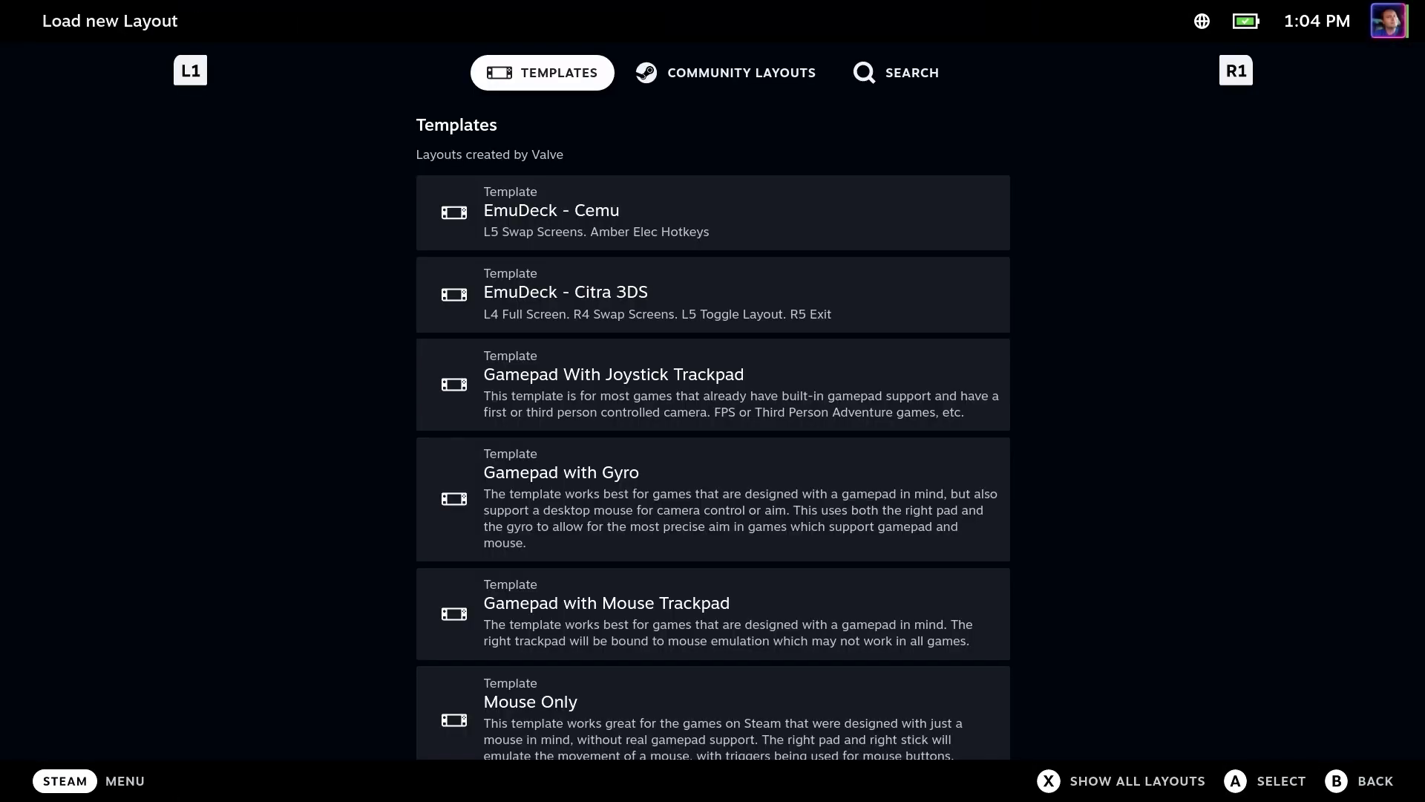
pyautogui.press('Down')
pyautogui.press('Down')
pyautogui.press('Down')
pyautogui.press('Down')
pyautogui.press('Down')
pyautogui.press('Down')
pyautogui.press('Down')
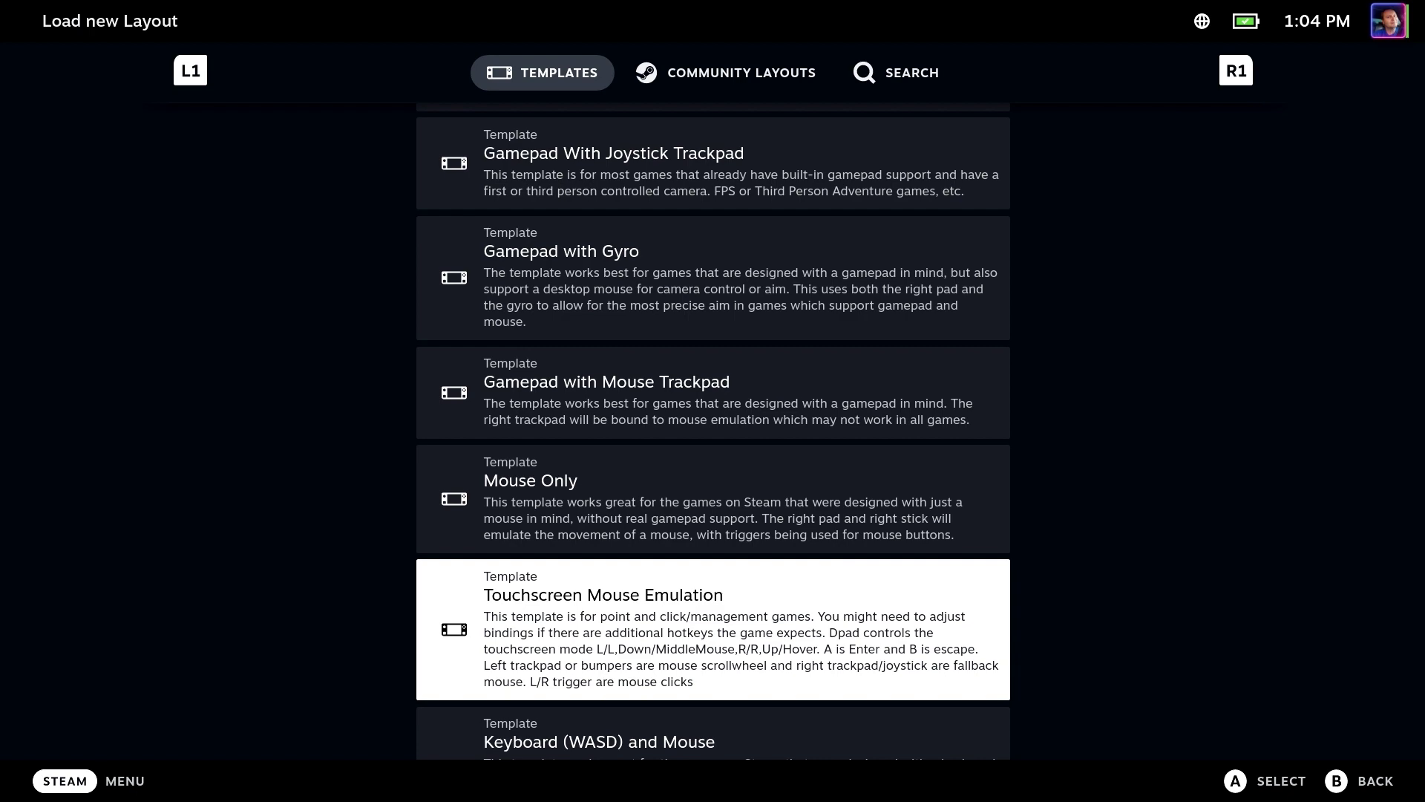
pyautogui.press('Down')
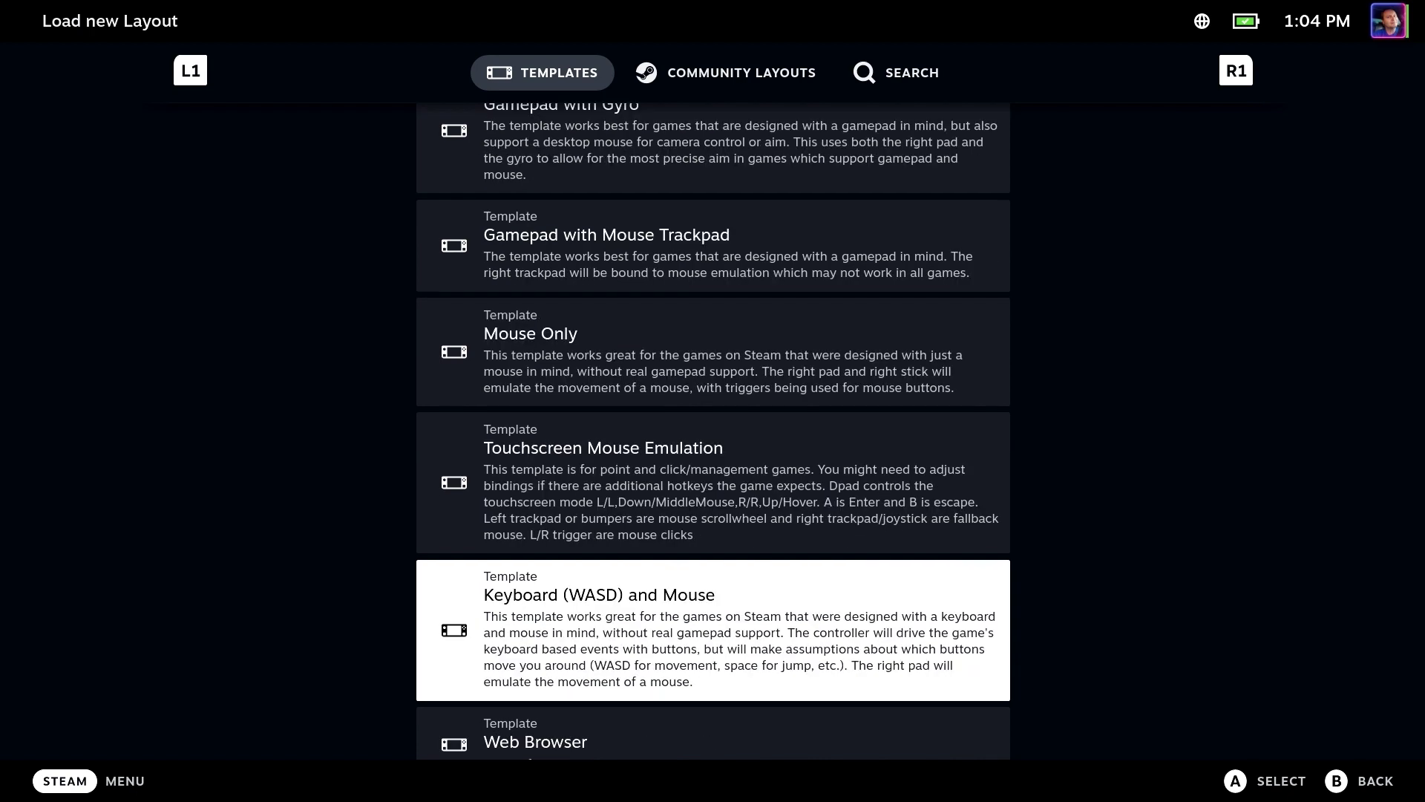
pyautogui.press('Up')
pyautogui.press('Up')
pyautogui.press('Up')
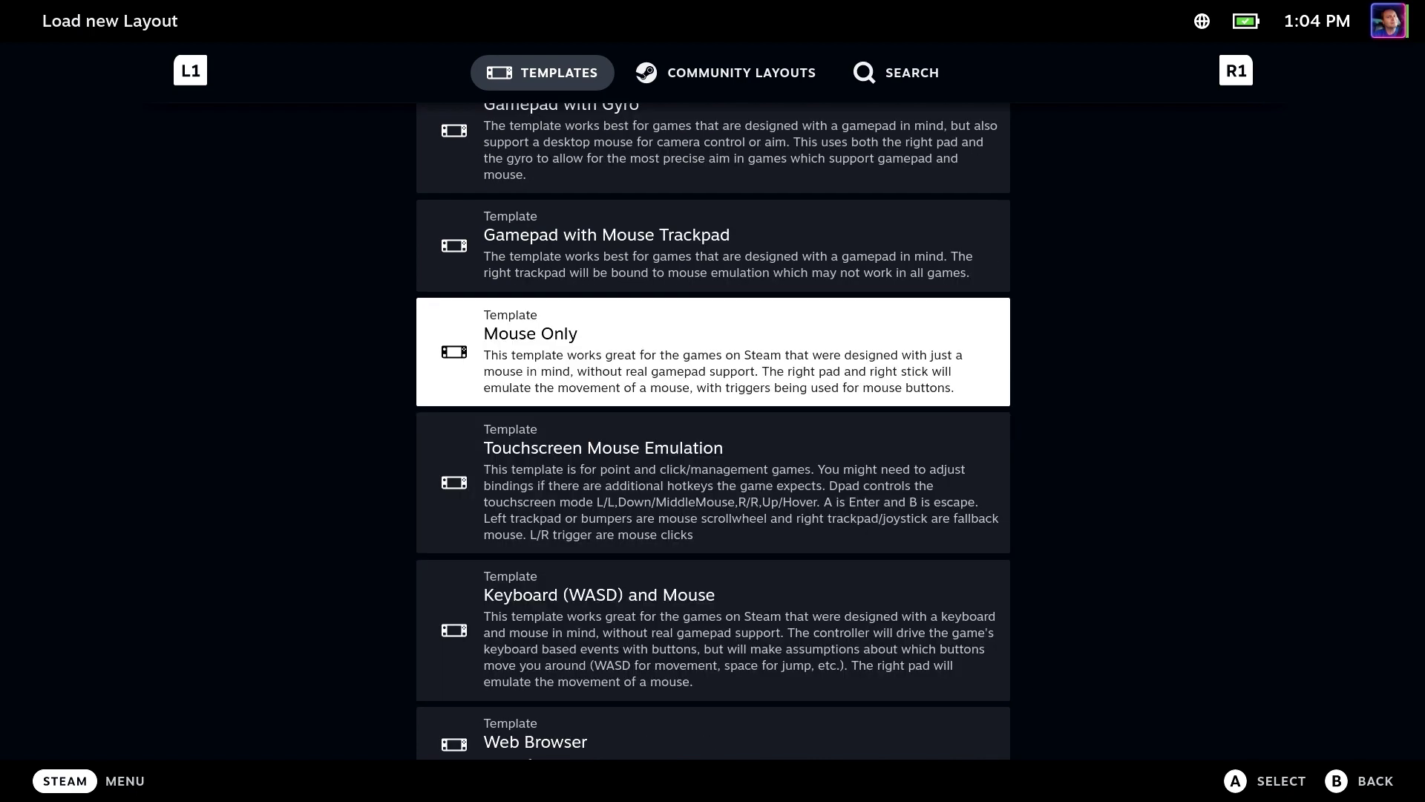
pyautogui.press('Return')
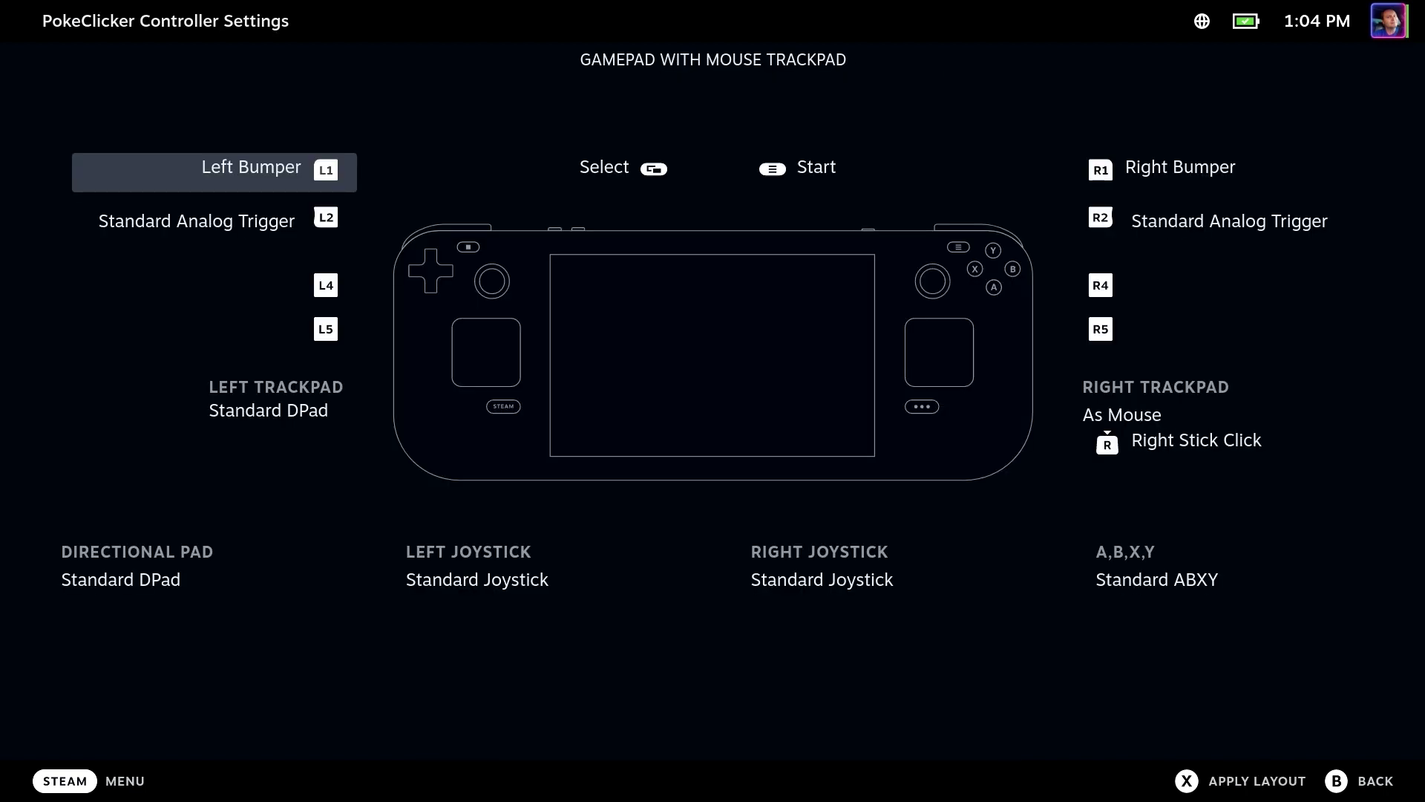
pyautogui.press('Escape')
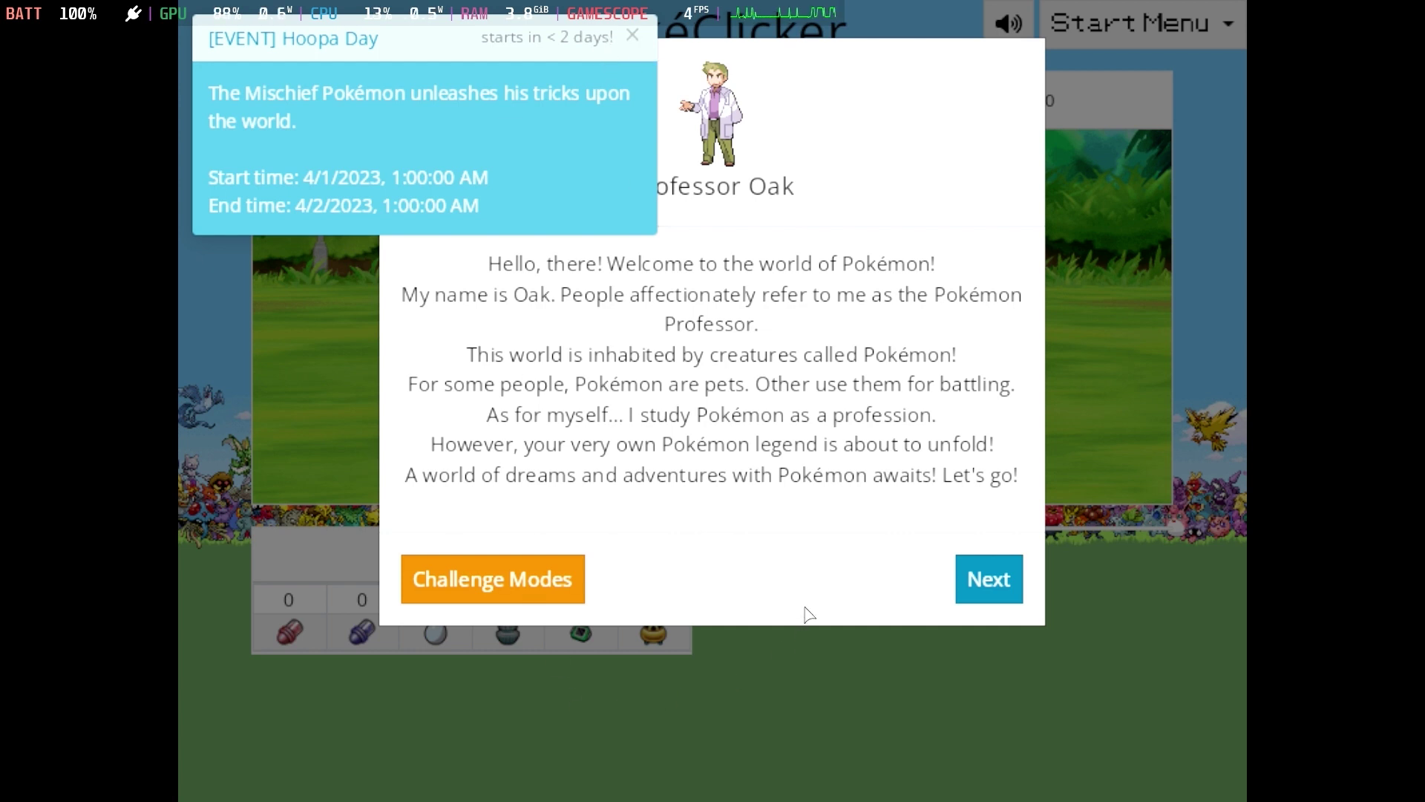
# Dismiss the Hoopa Day event notification, continue past Professor Oak's introduction and choose Charmander to fight.
pyautogui.click(632, 35)
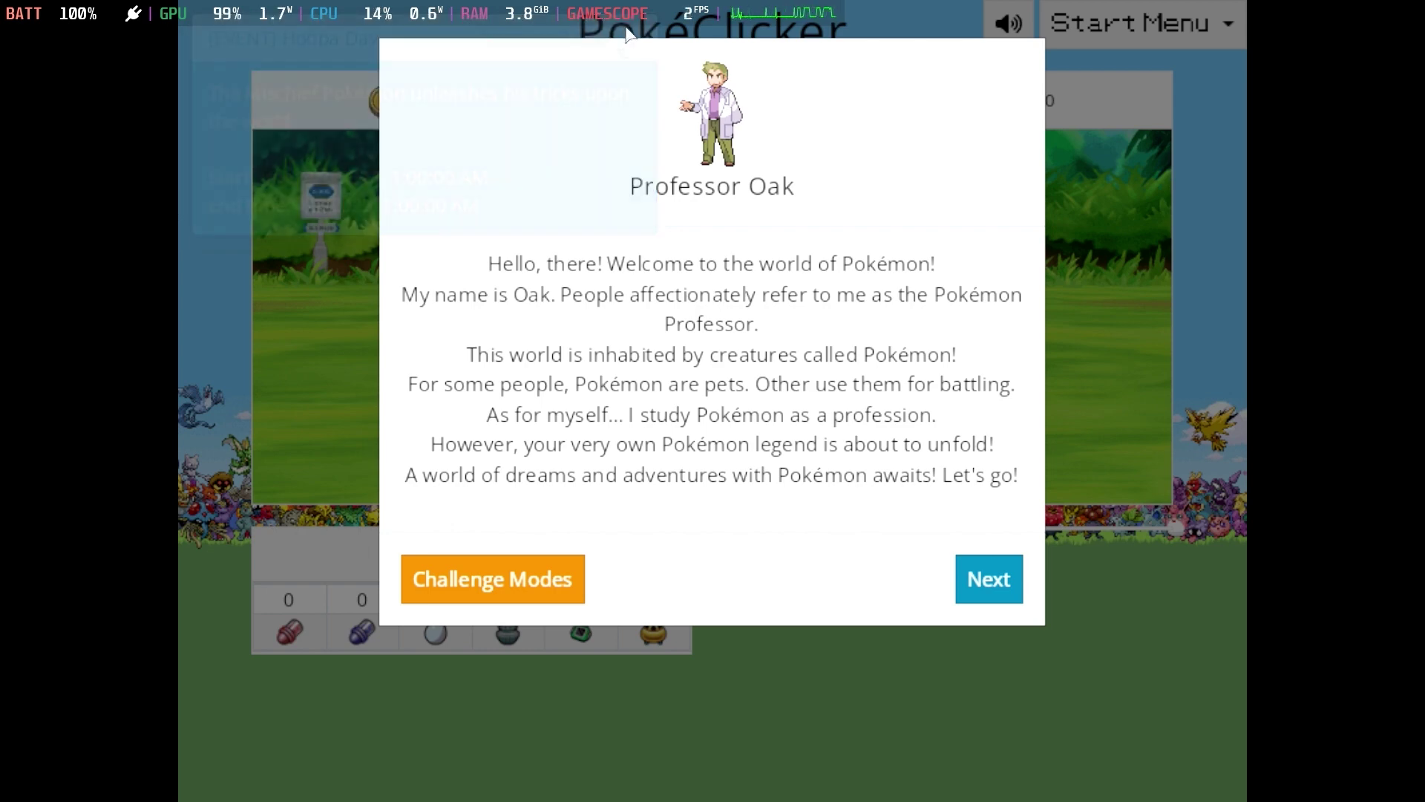
pyautogui.click(974, 578)
pyautogui.click(715, 401)
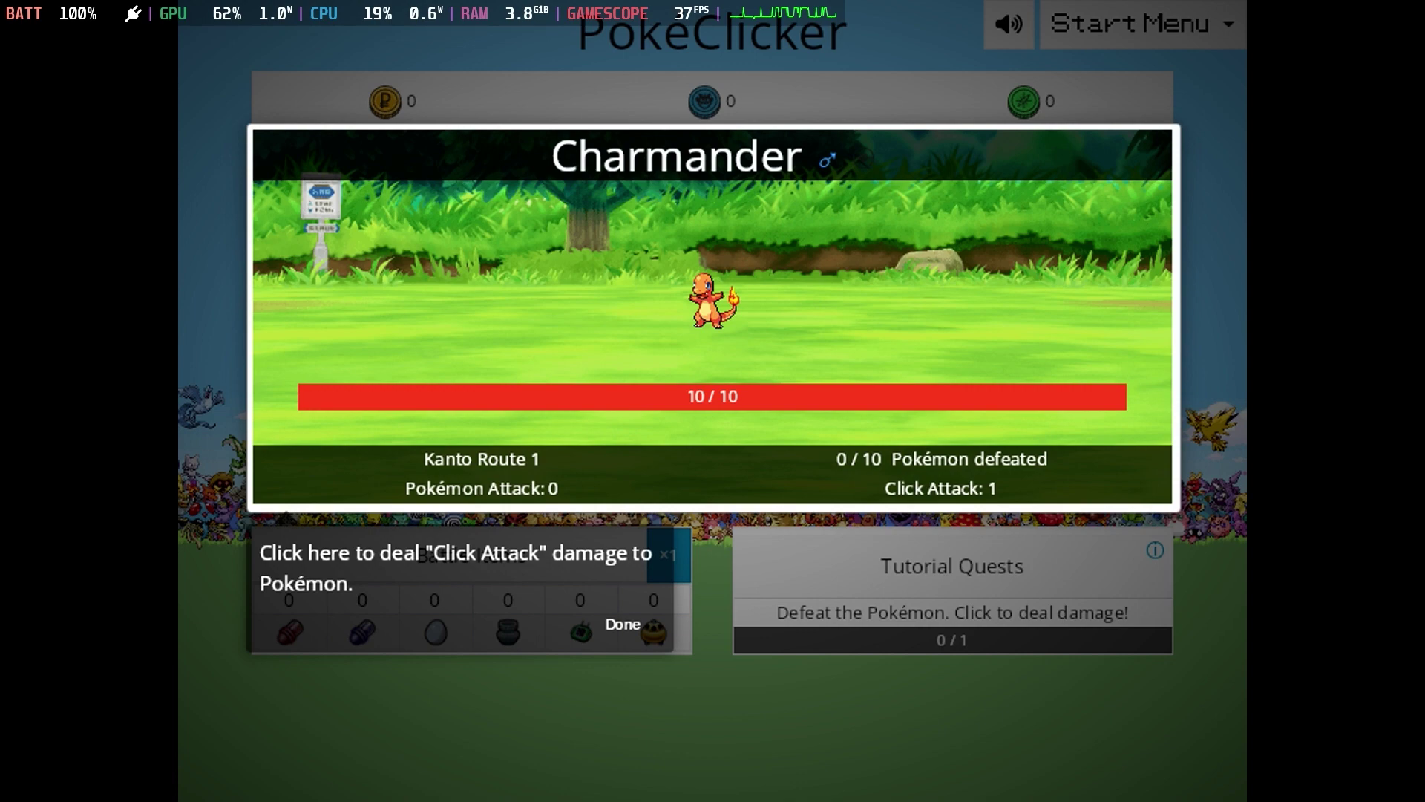
# Switch PokeClicker's controller layout to the Mouse Only template and apply it.
pyautogui.press('super')
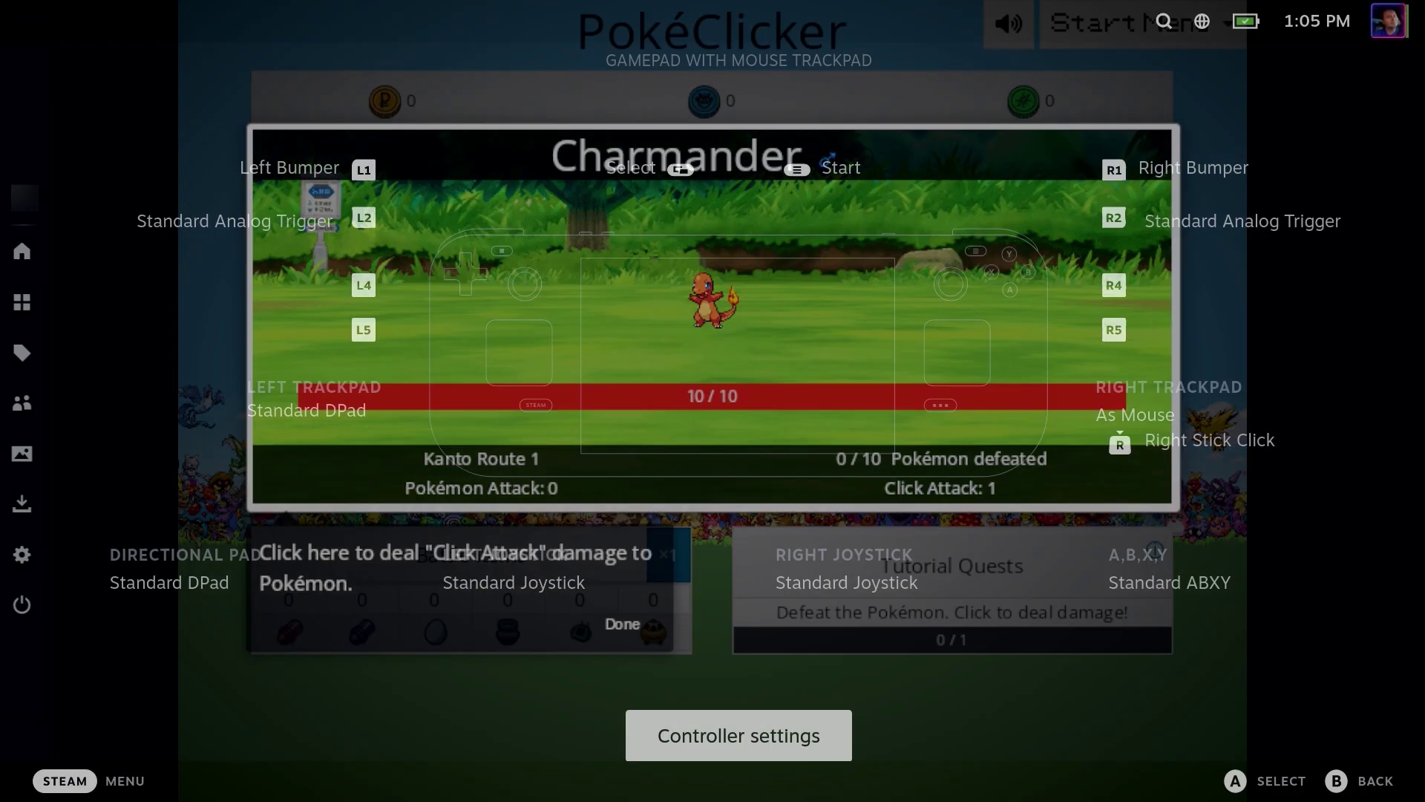
pyautogui.press('Return')
pyautogui.press('Up')
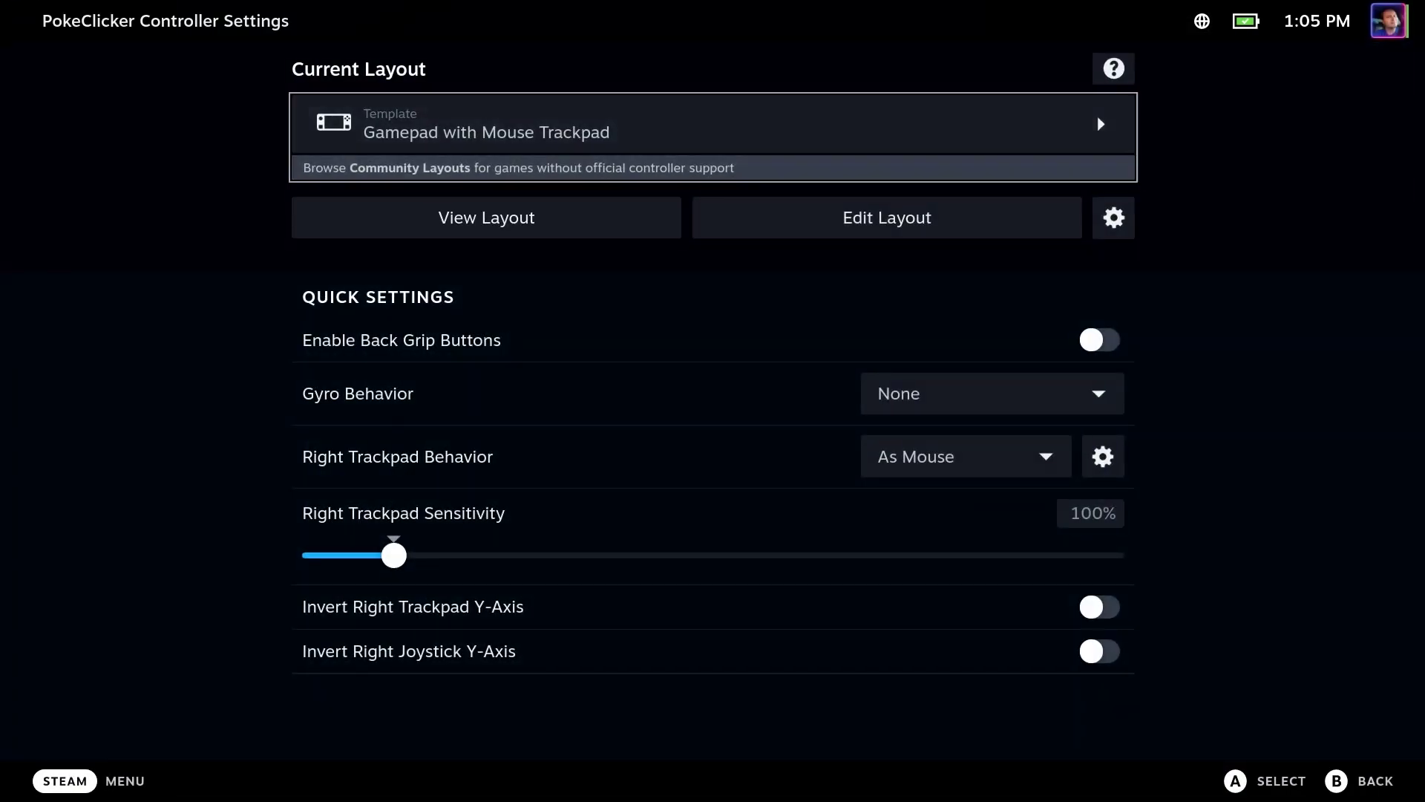
pyautogui.press('Return')
pyautogui.press('Down')
pyautogui.press('Down')
pyautogui.press('Down')
pyautogui.press('Down')
pyautogui.press('Down')
pyautogui.press('Down')
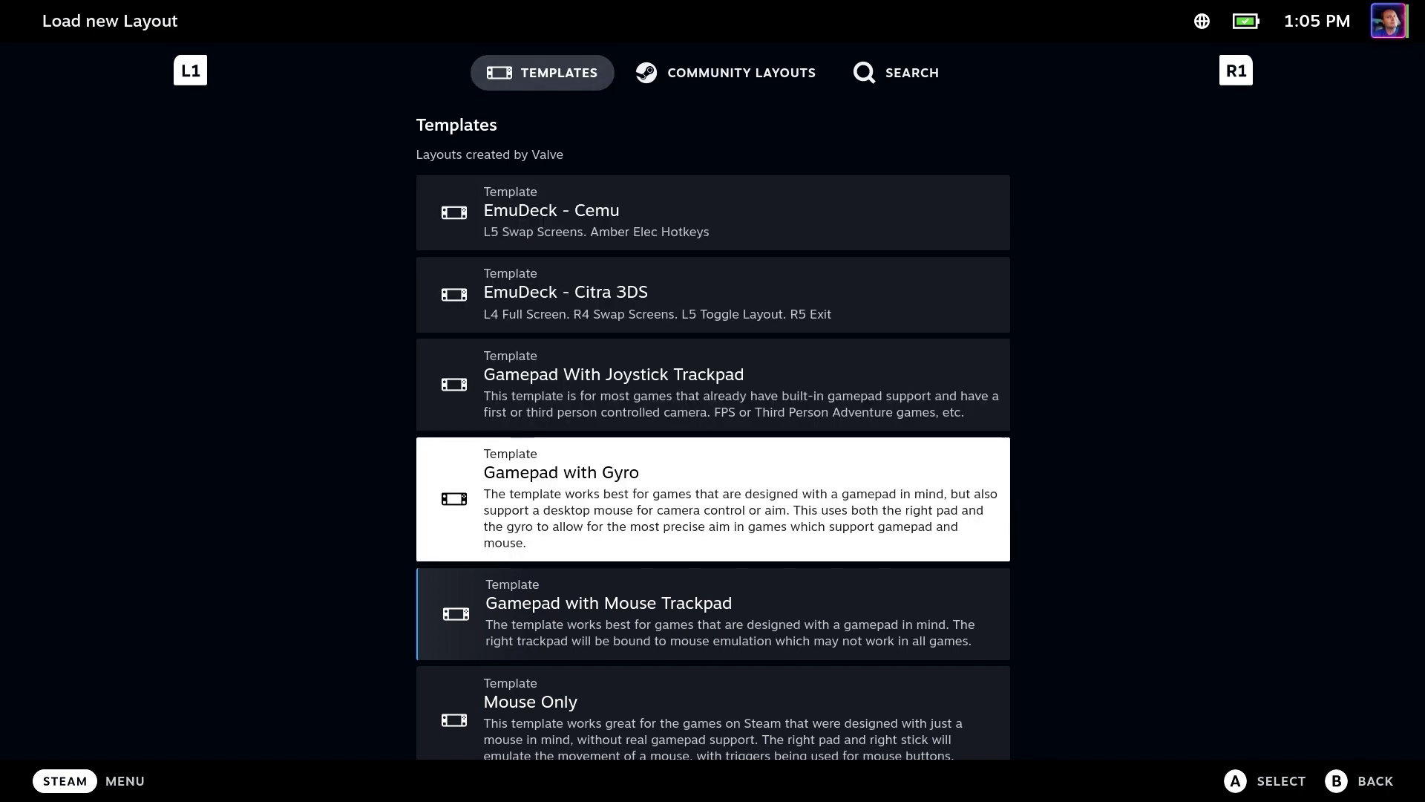
pyautogui.press('Up')
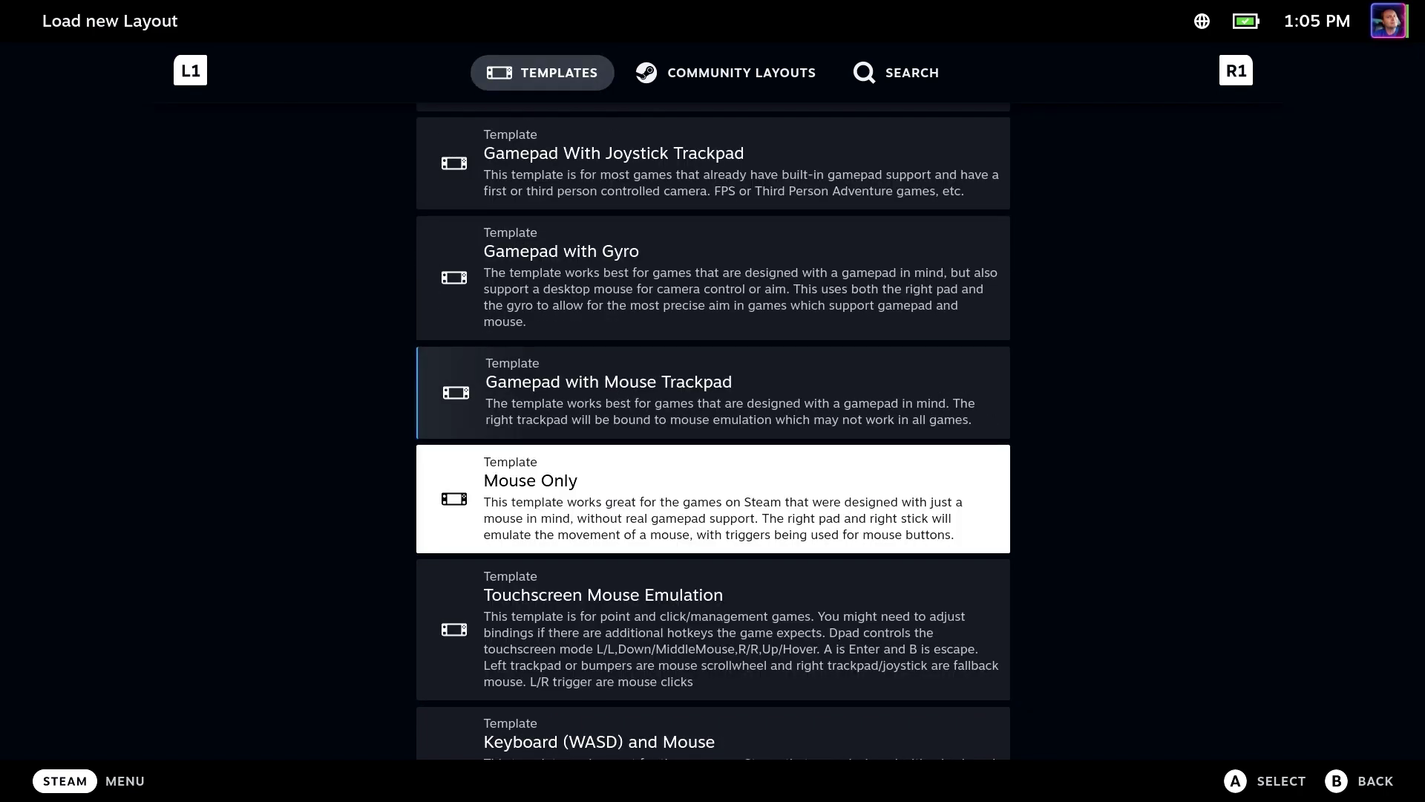
pyautogui.press('Return')
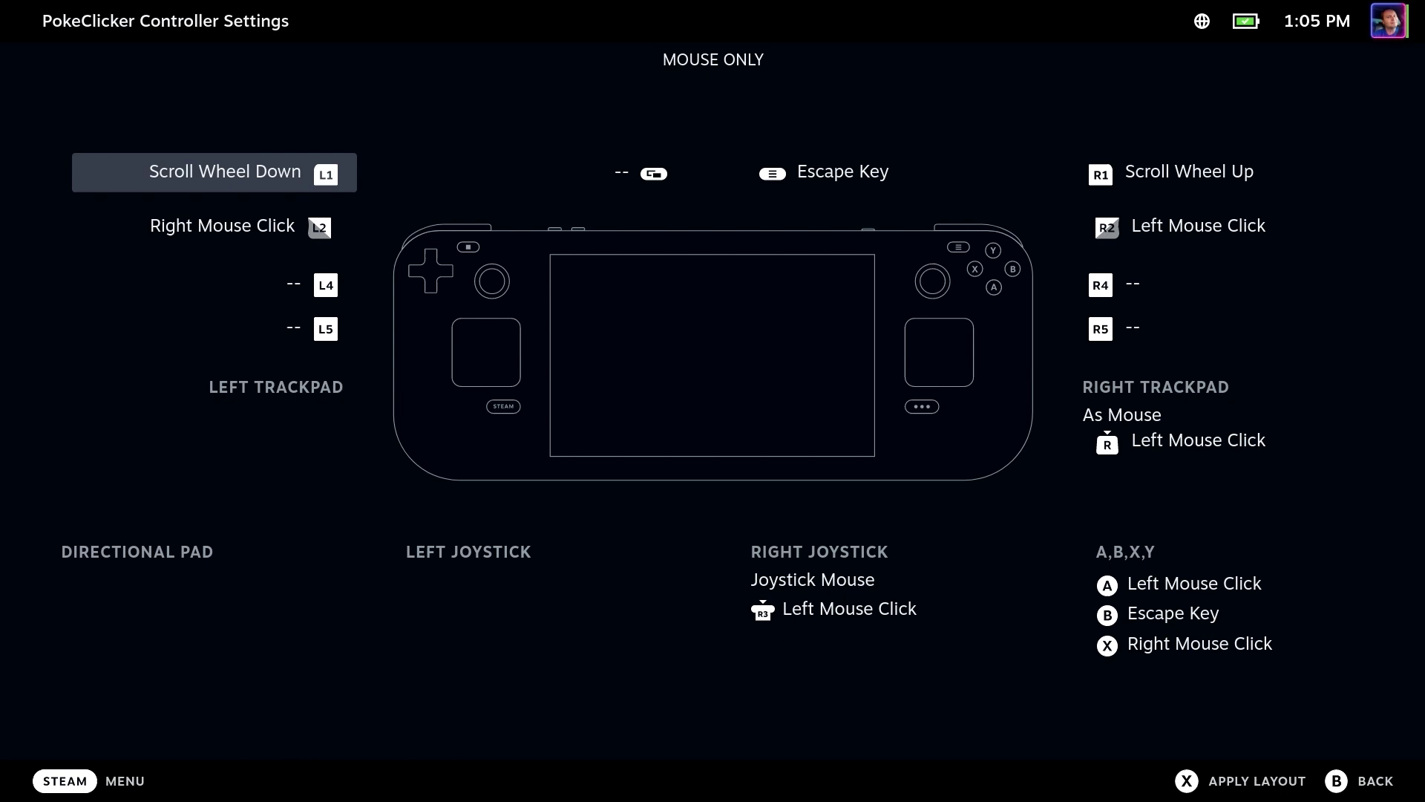
pyautogui.press('x')
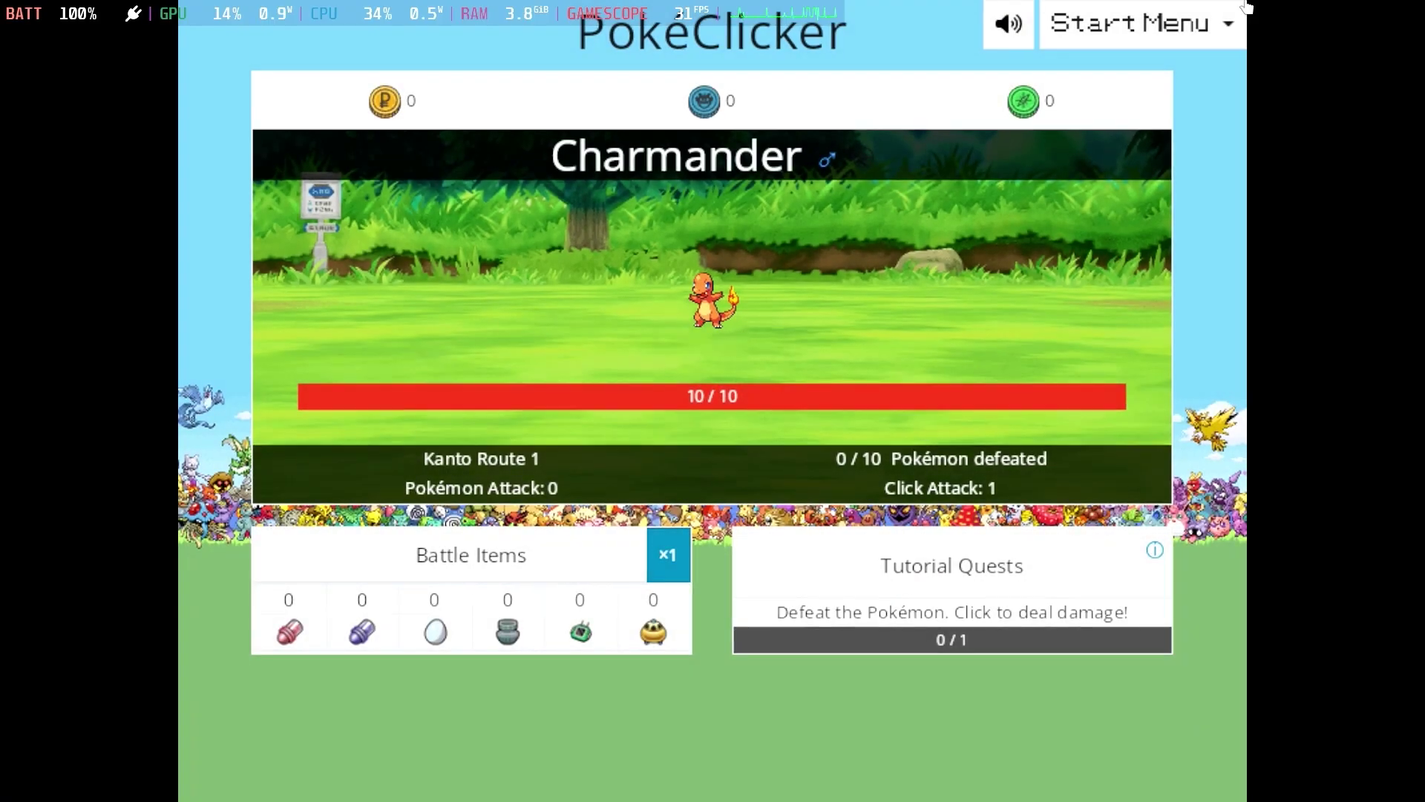
# Test the mouse controls by opening and closing the Start Menu and attacking Charmander repeatedly.
pyautogui.click(1136, 22)
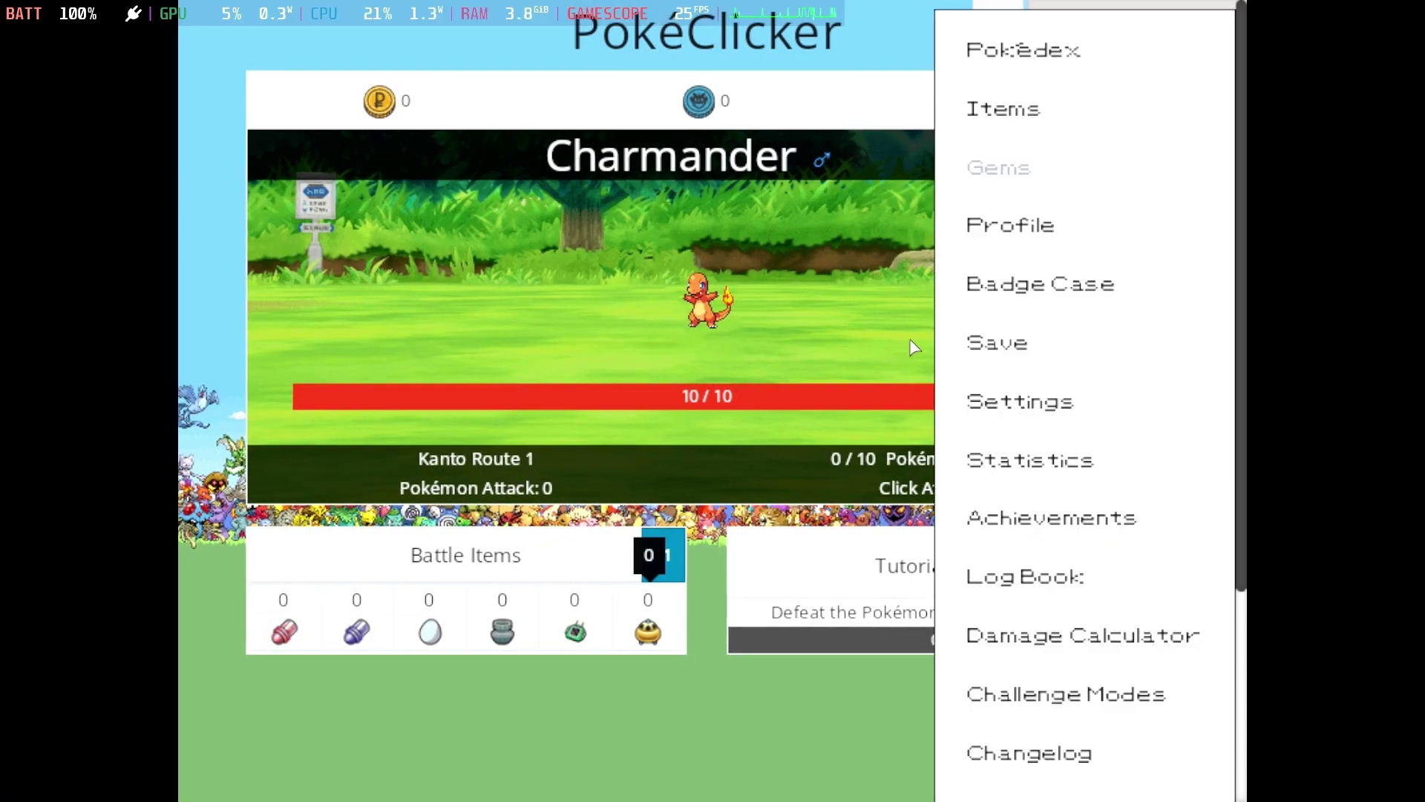
pyautogui.click(824, 93)
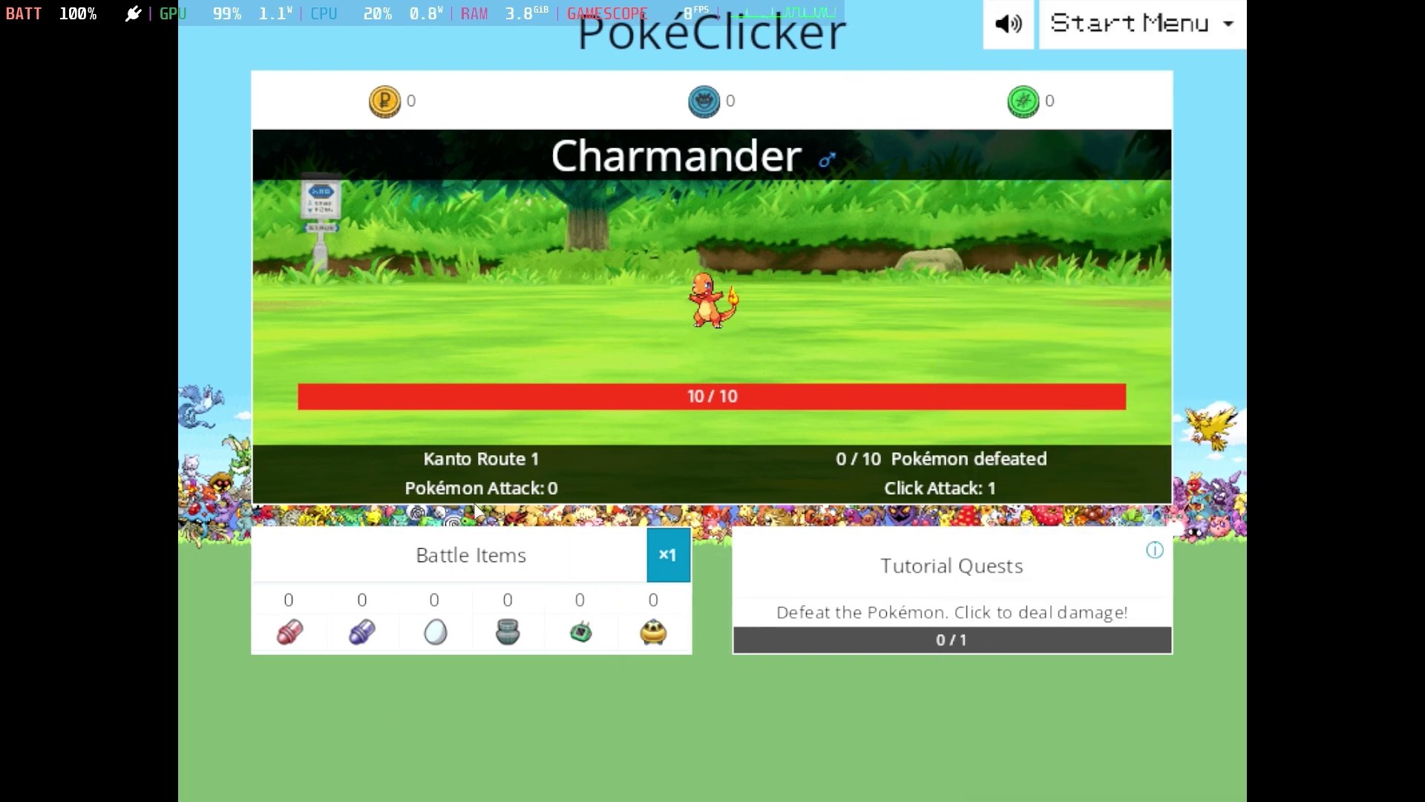
pyautogui.click(461, 479)
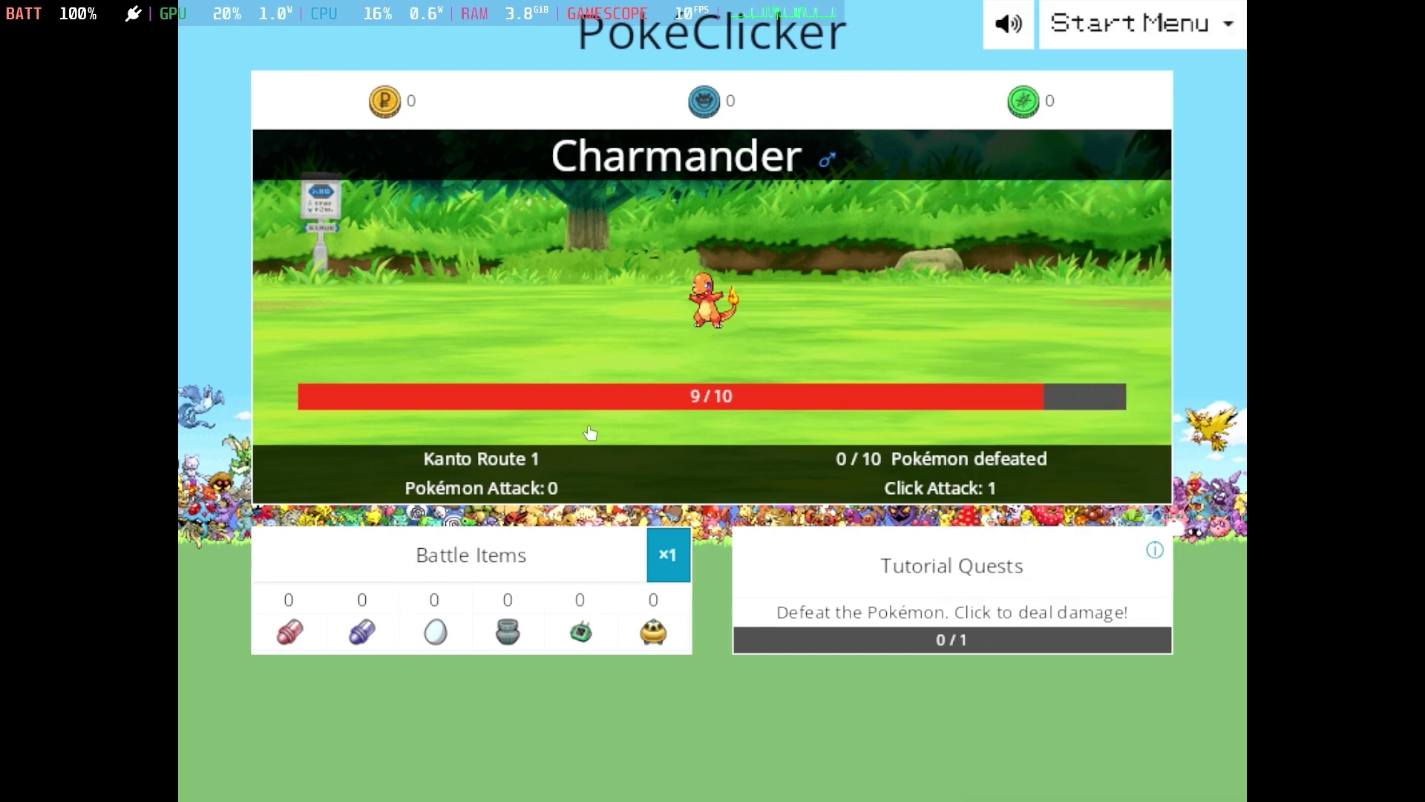
pyautogui.click(564, 439)
pyautogui.click(556, 478)
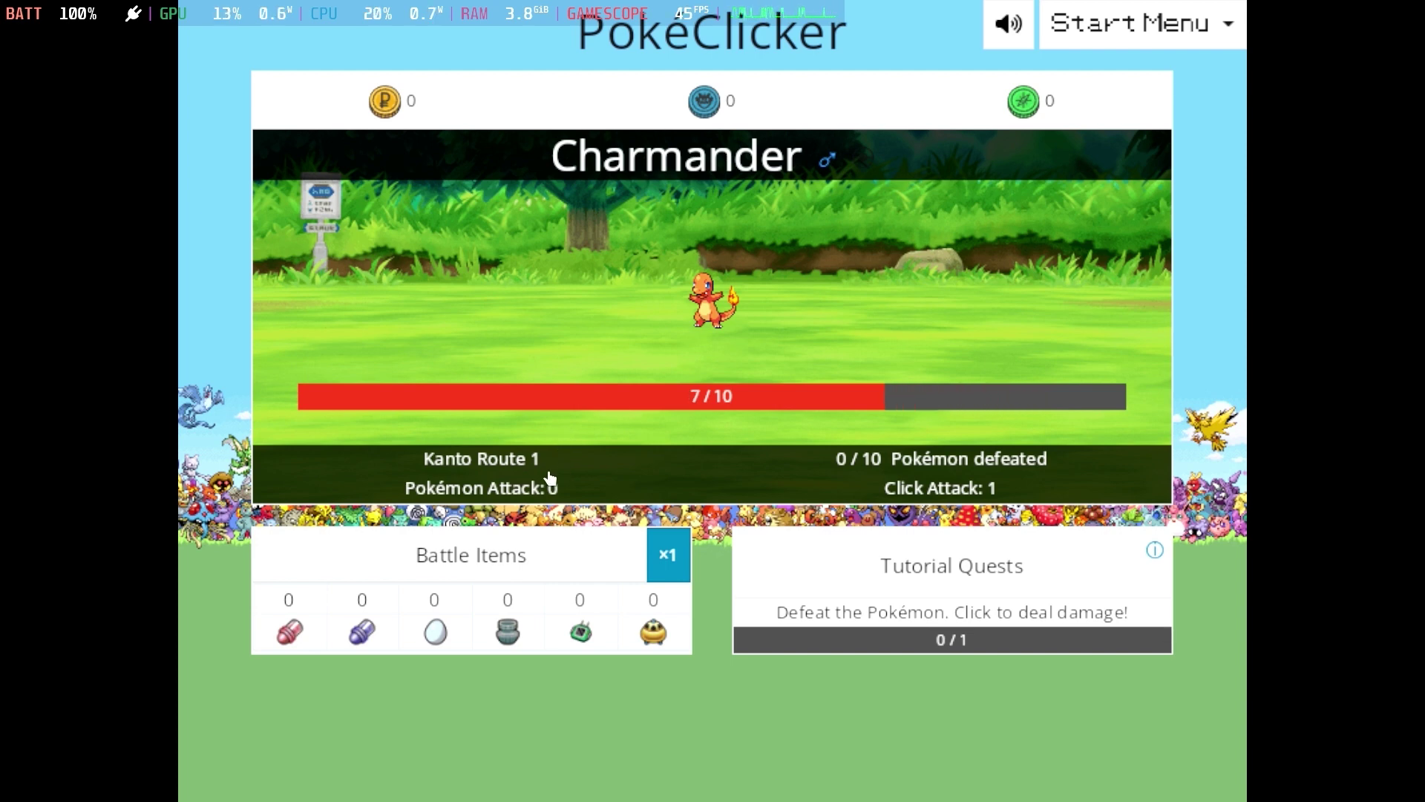
pyautogui.click(545, 481)
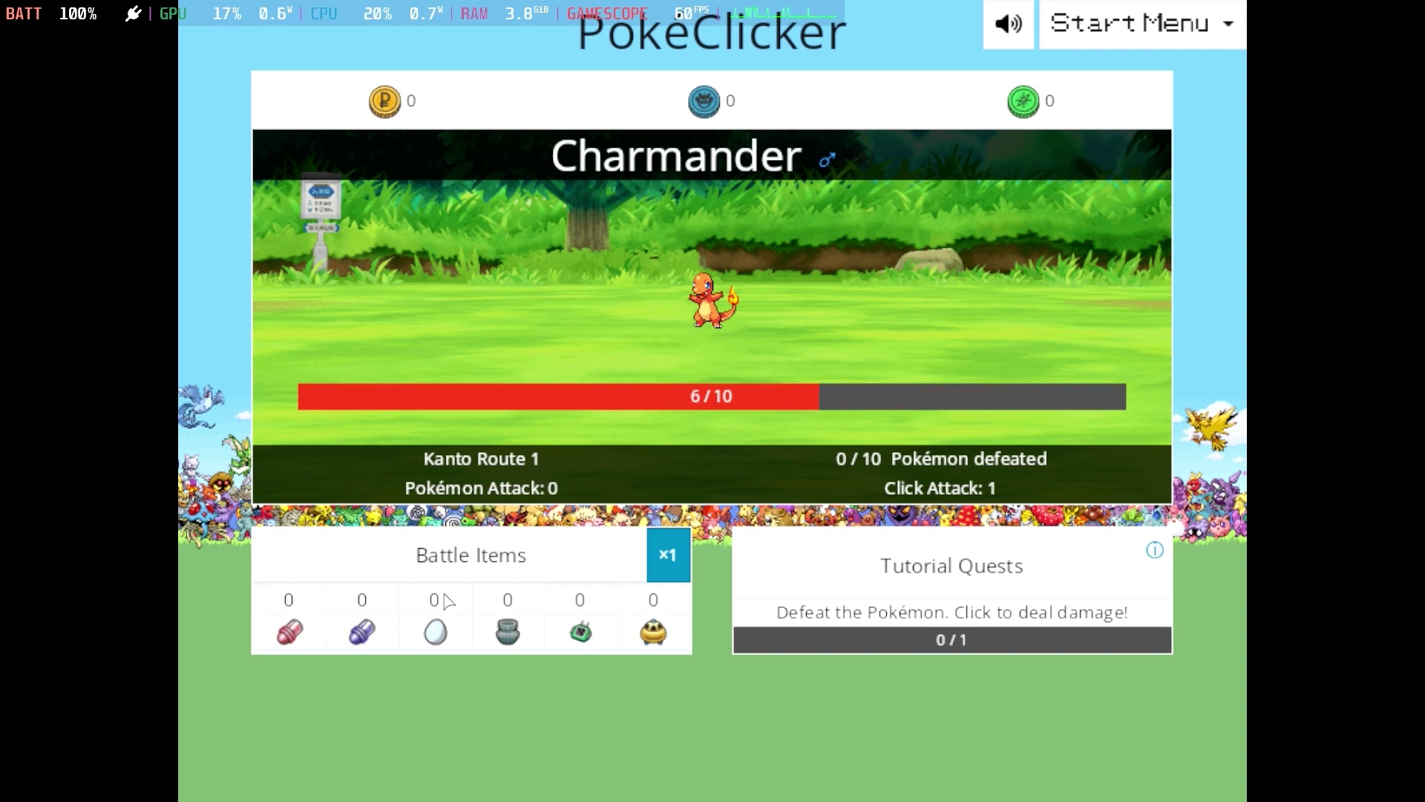
pyautogui.click(857, 560)
pyautogui.click(859, 587)
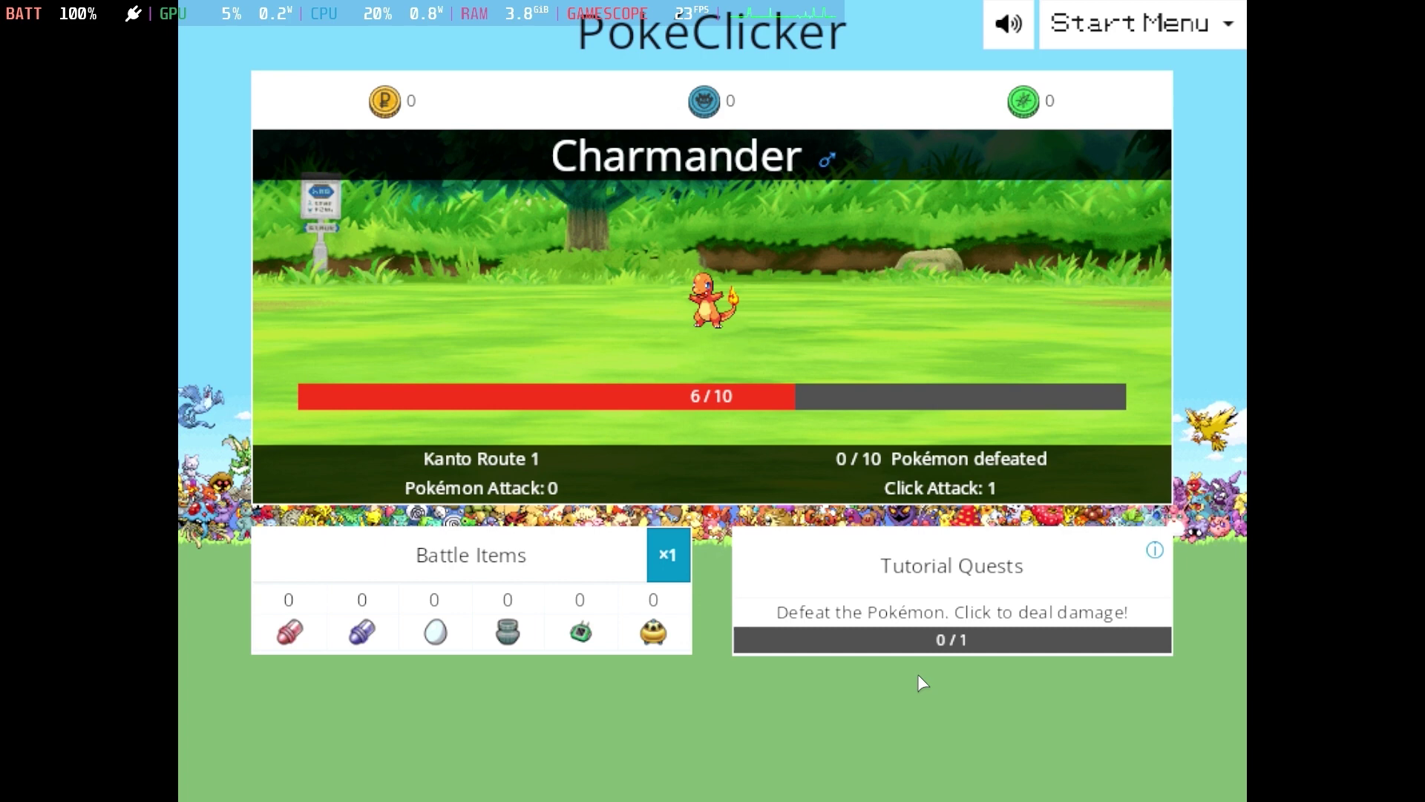
pyautogui.click(859, 344)
pyautogui.click(859, 343)
pyautogui.click(859, 344)
pyautogui.click(859, 344)
pyautogui.click(858, 345)
pyautogui.click(858, 345)
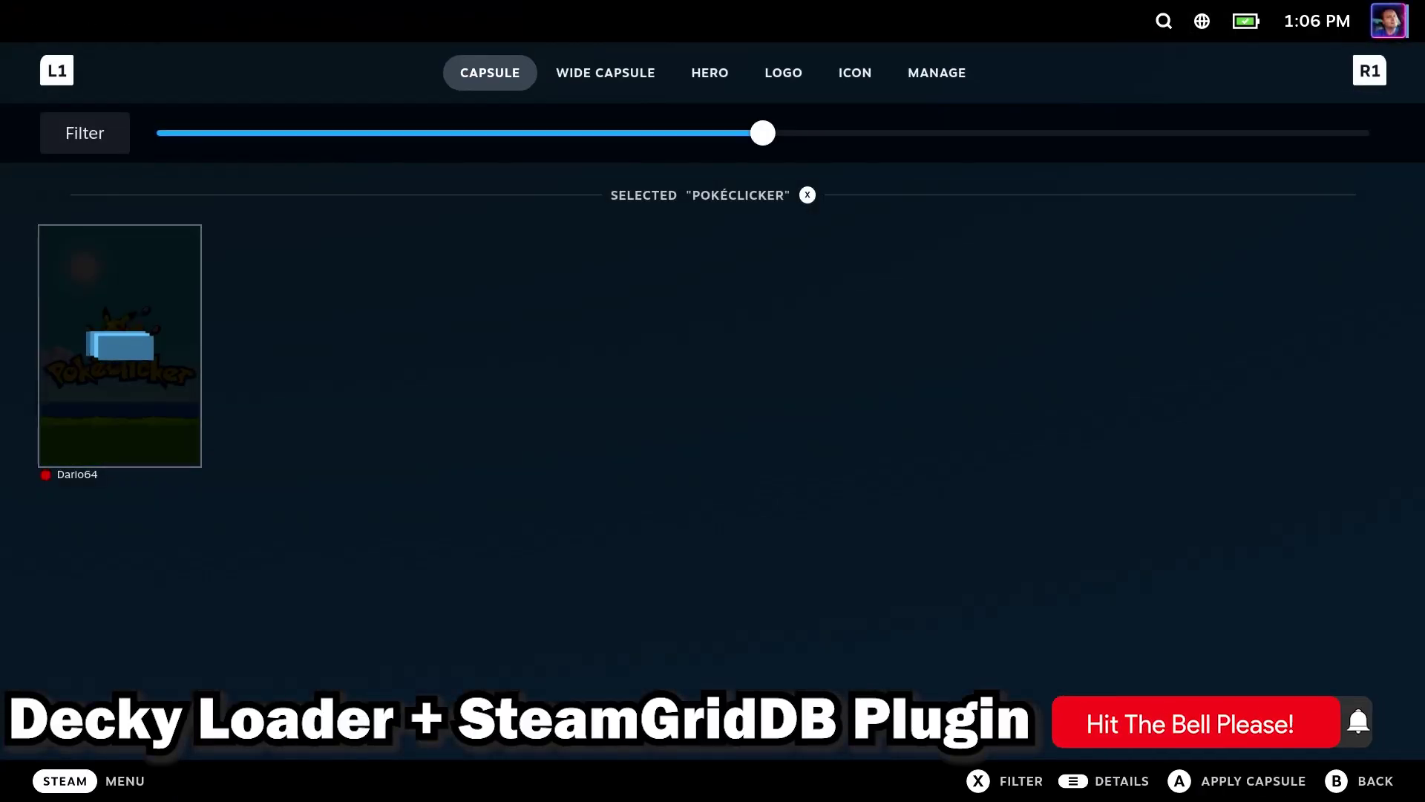
# Apply the PokéClicker hero and logo artwork from SteamGridDB and return to the game's library page.
pyautogui.press('Tab')
pyautogui.press('Tab')
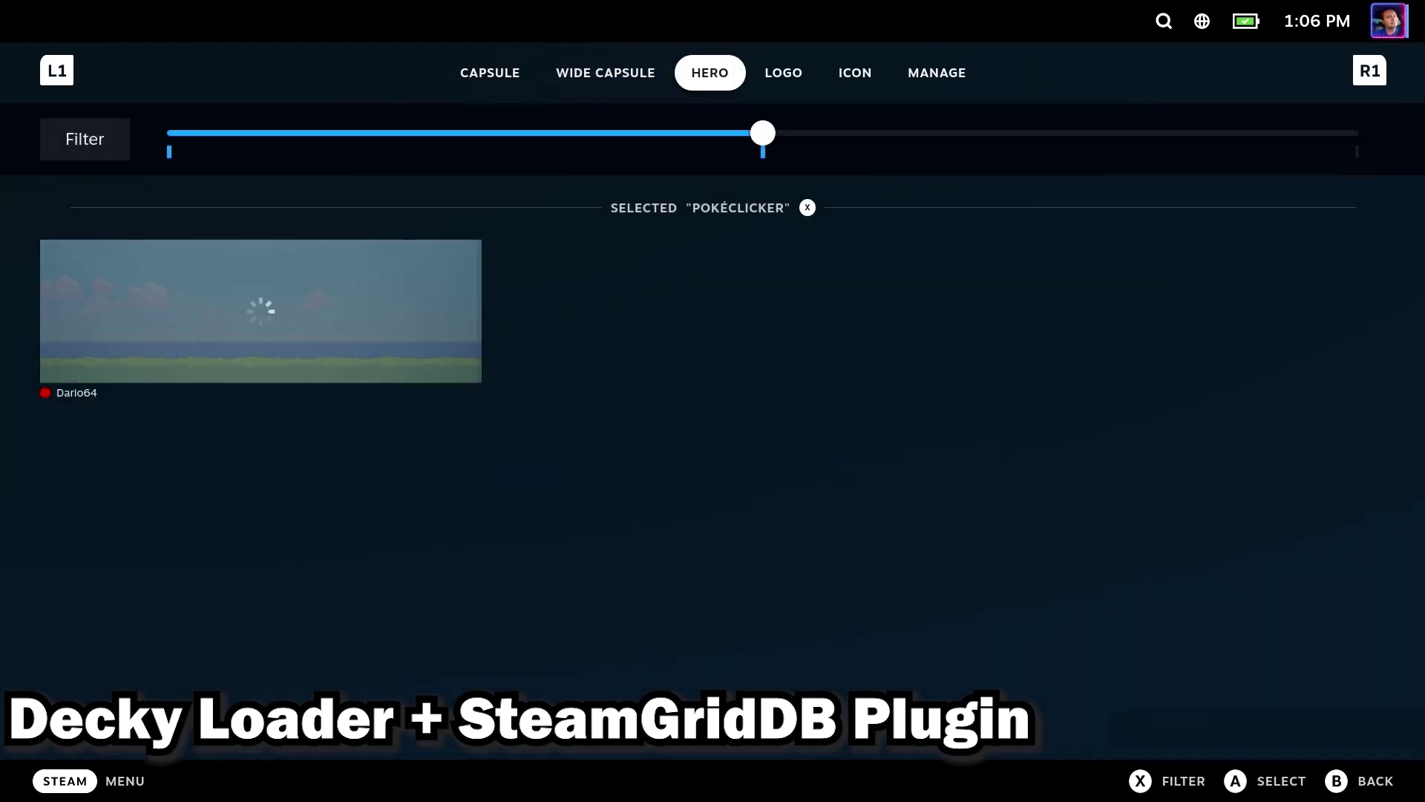
pyautogui.press('Return')
pyautogui.press('Tab')
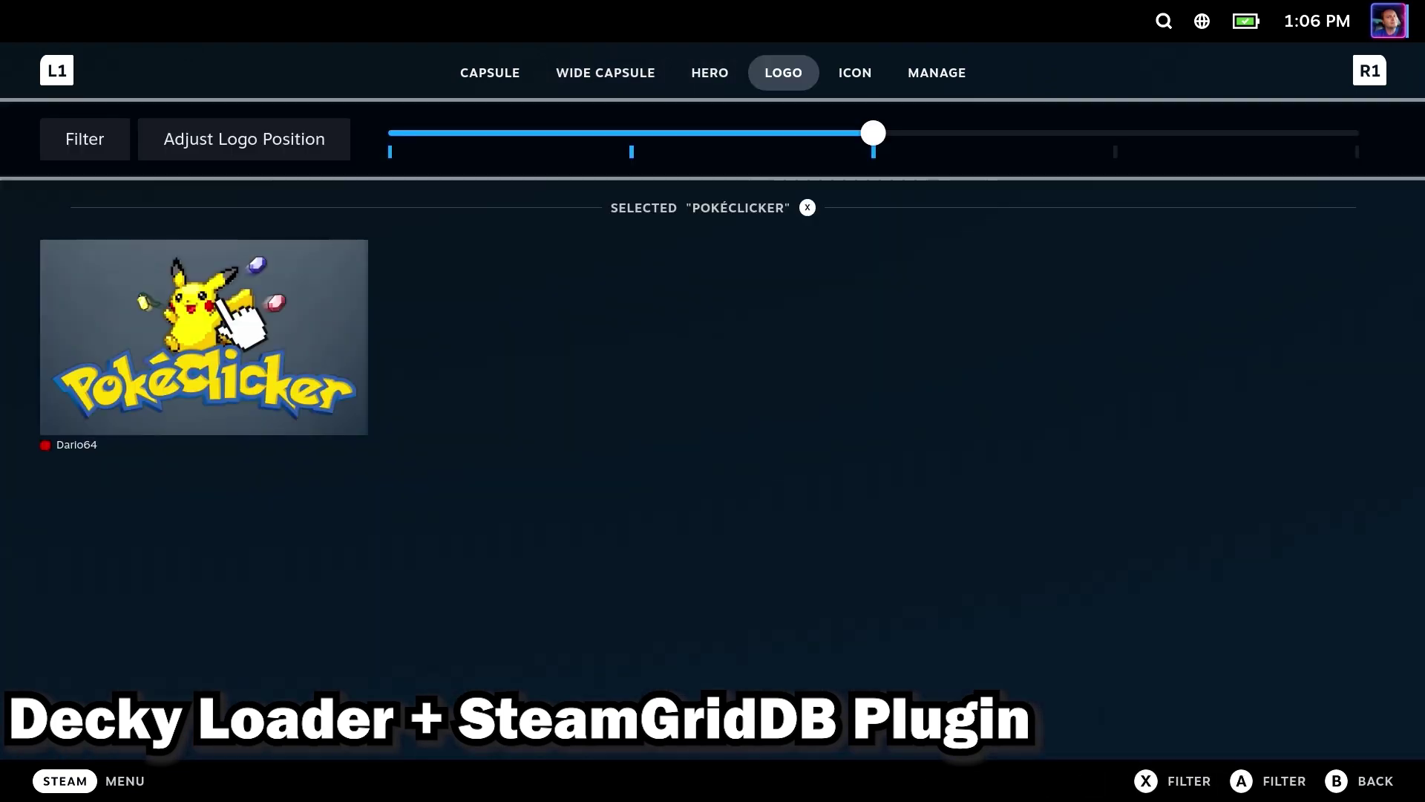
pyautogui.press('Return')
pyautogui.press('Tab')
pyautogui.press('Escape')
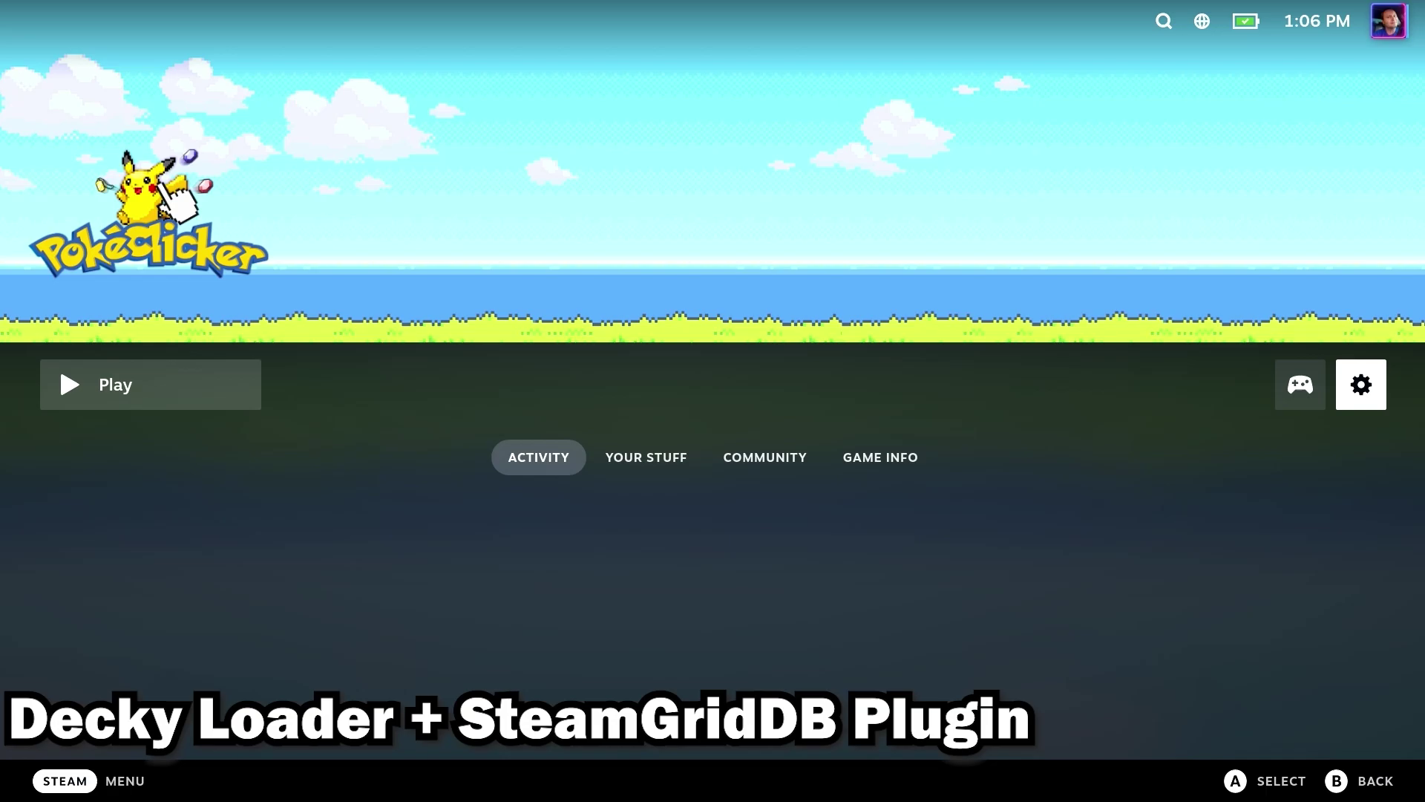